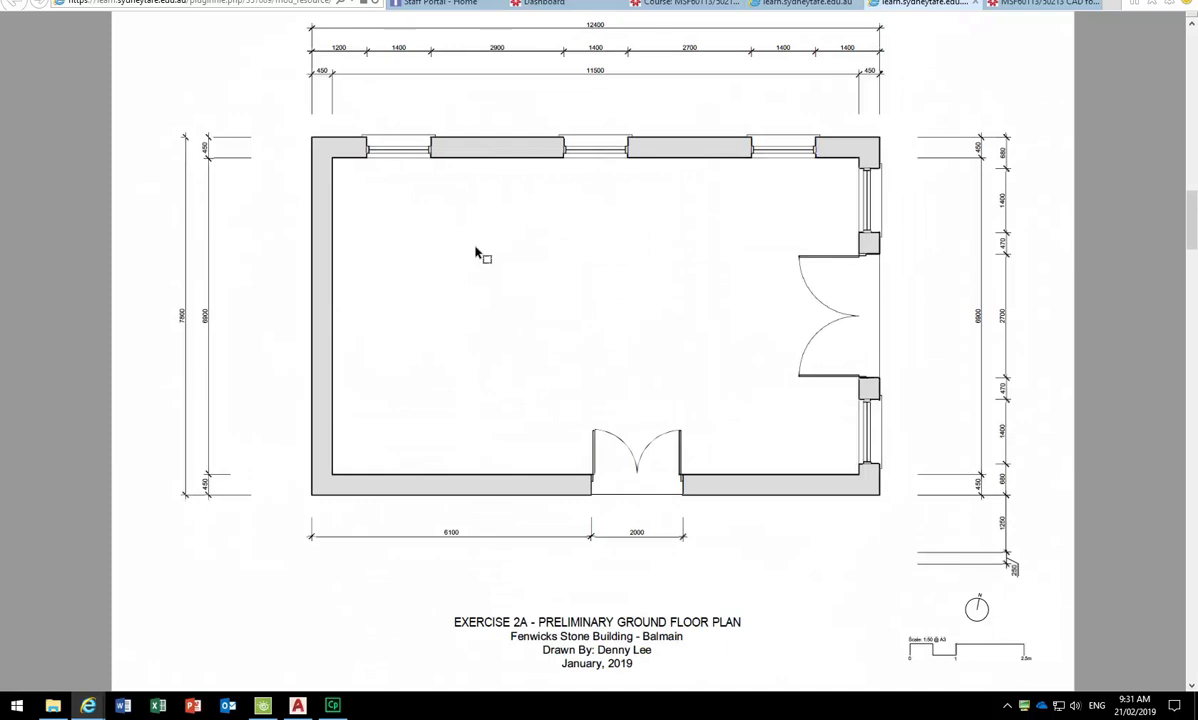
View the ground floor plan, switch to AutoCAD, and draw a 12400 by 7800 outer wall rectangle on the A-WALL layer
scroll(481, 273, "up", 1)
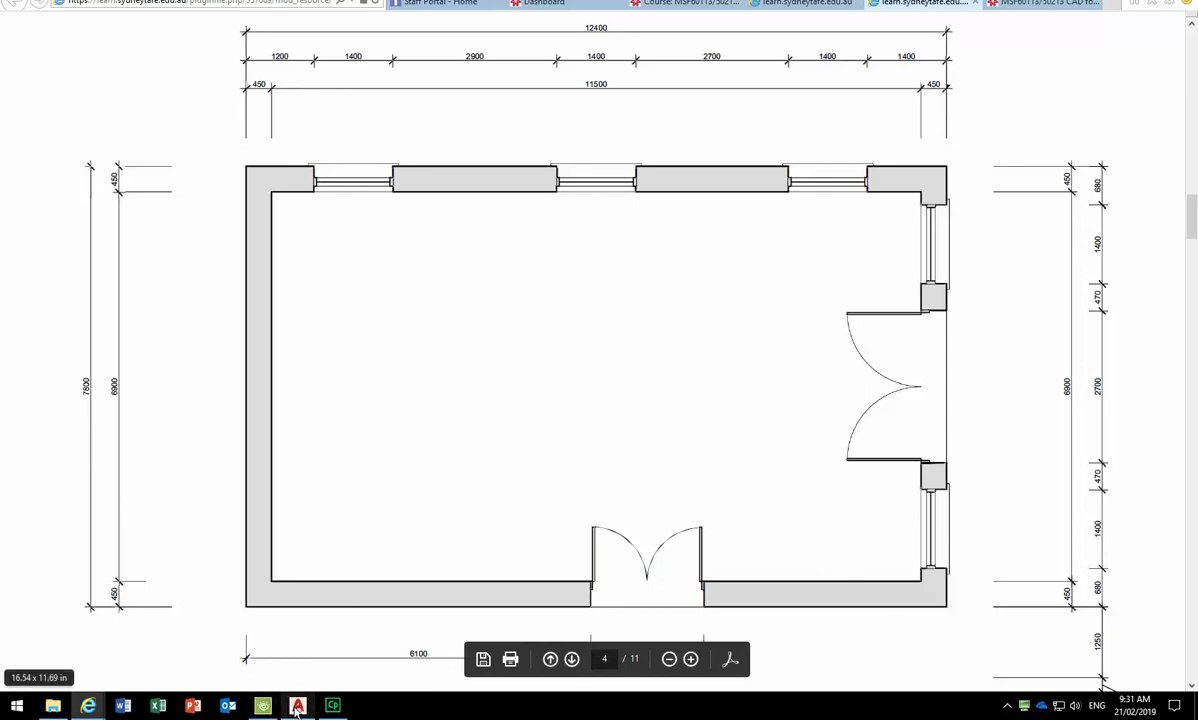
mouse_move(297, 708)
left_click(300, 630)
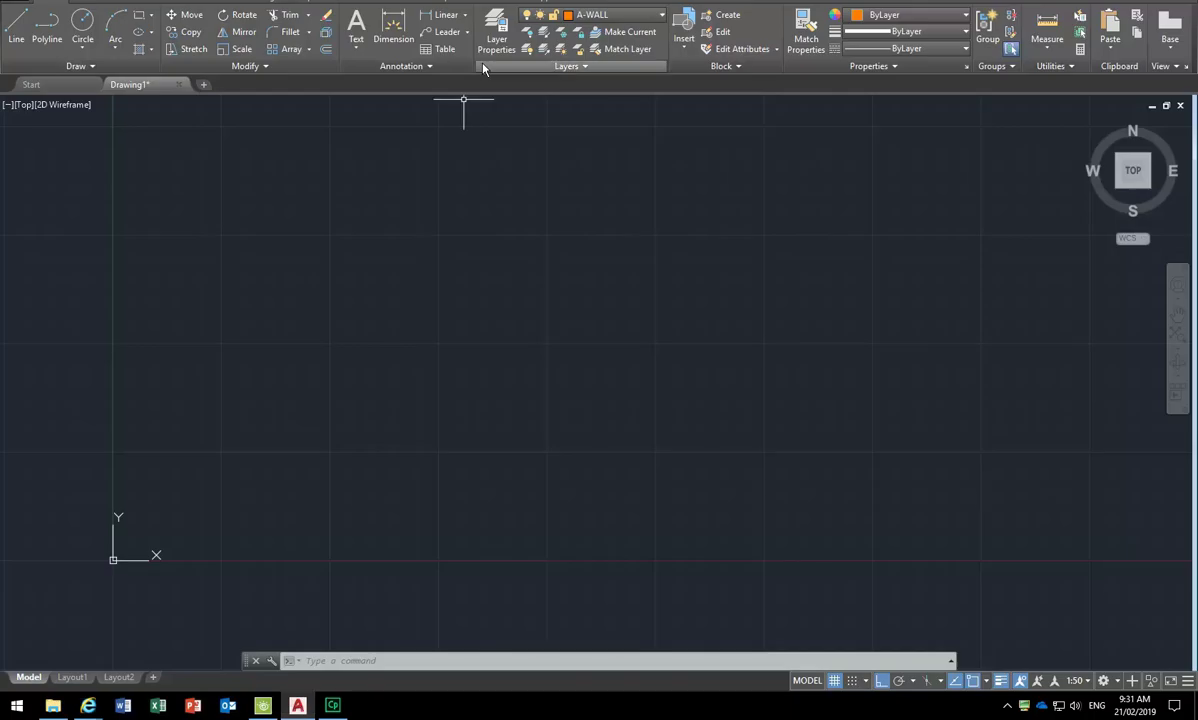
left_click(140, 15)
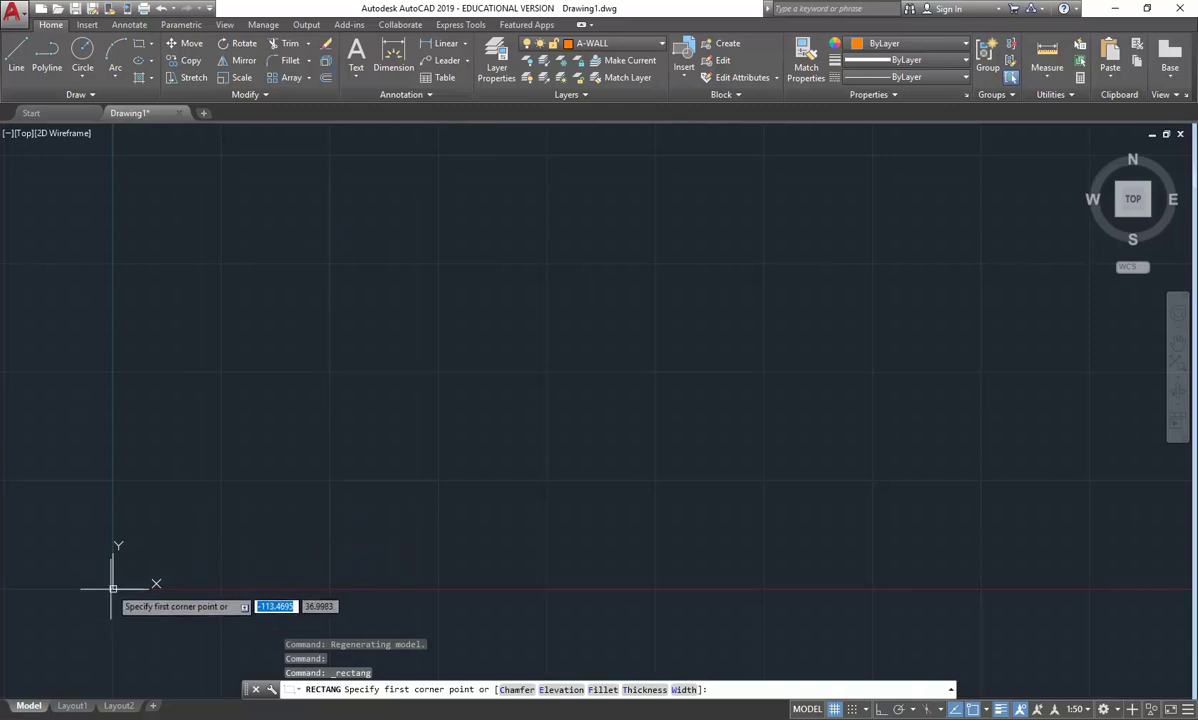
left_click(176, 529)
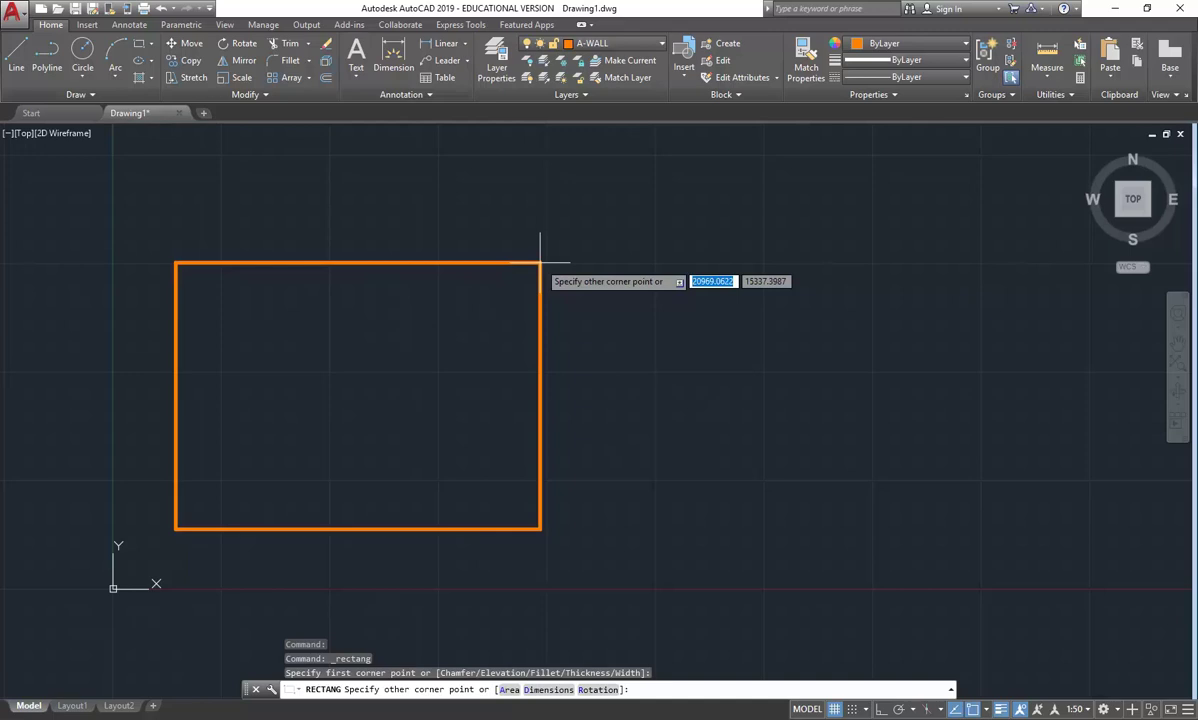
type("12400")
key("Tab")
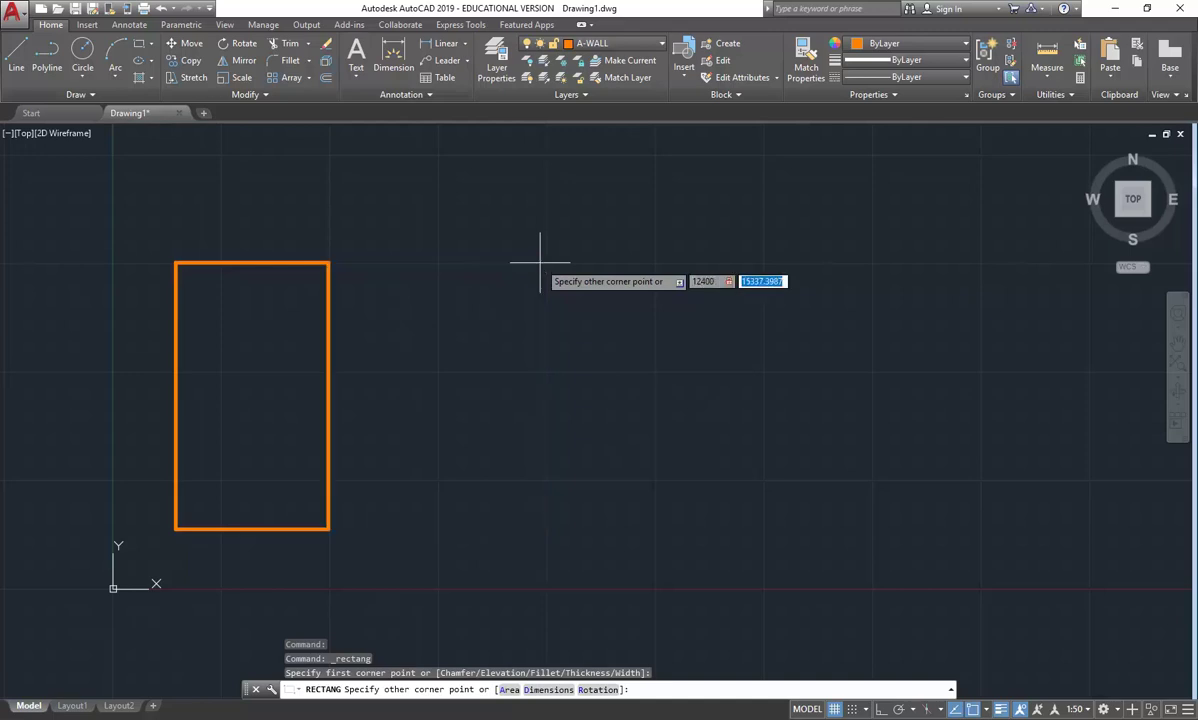
type("7800")
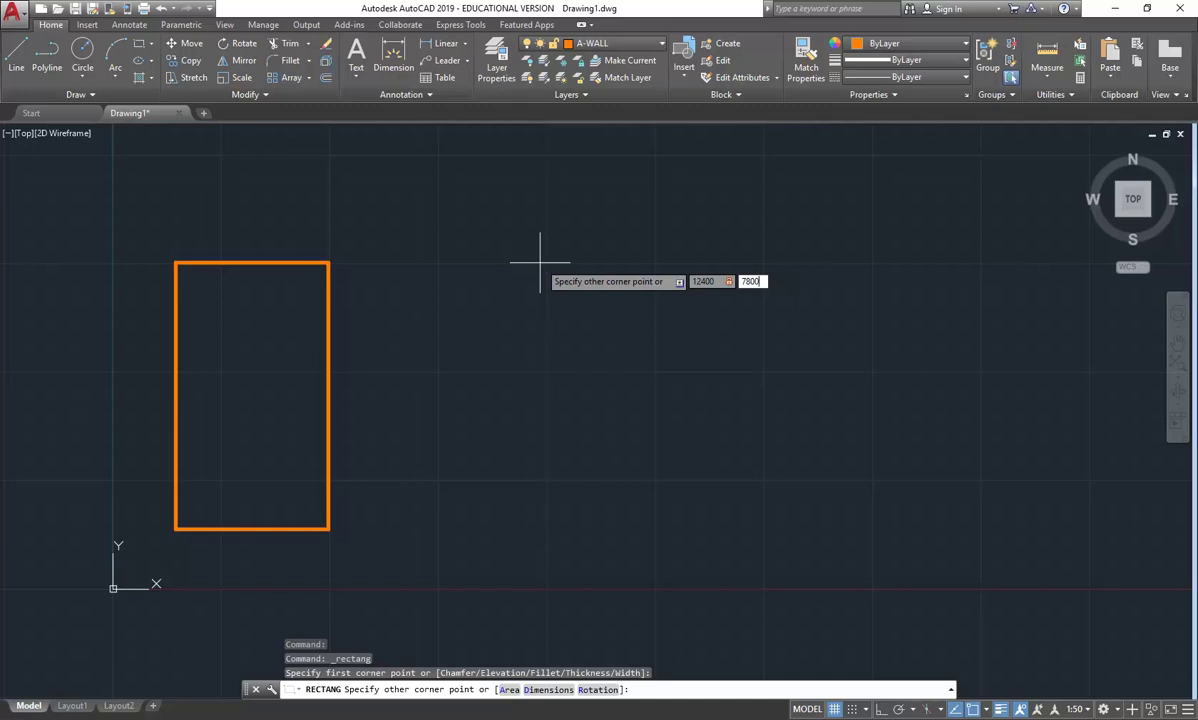
key("Return")
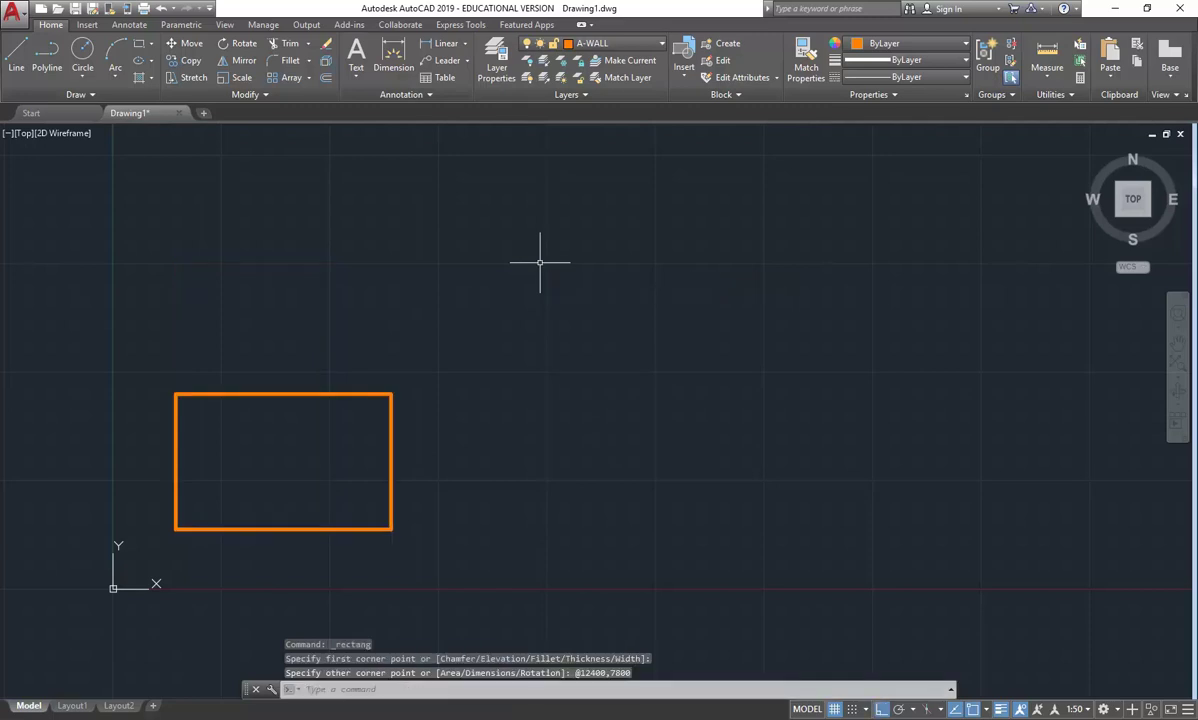
middle_click_drag(224, 498, 267, 479)
scroll(272, 472, "up", 4)
middle_click_drag(406, 420, 505, 426)
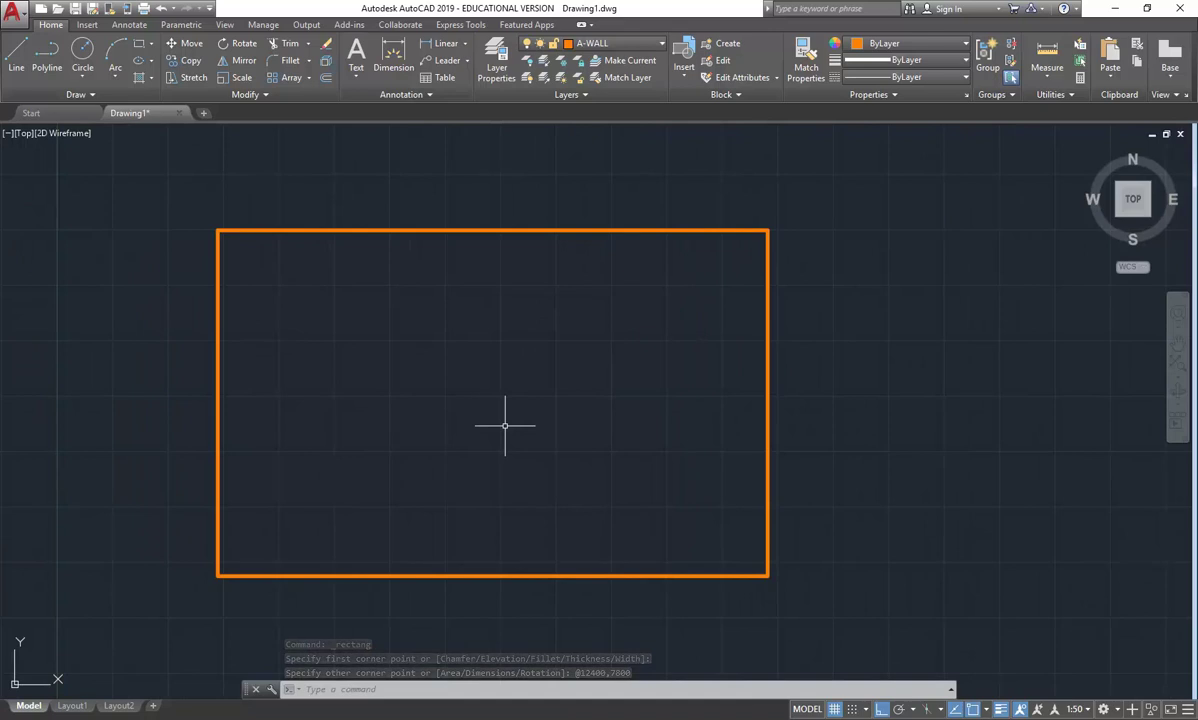
Toggle the lineweight display off and on again, and look up its entry in the status bar customization list
left_click(1001, 709)
left_click(1001, 709)
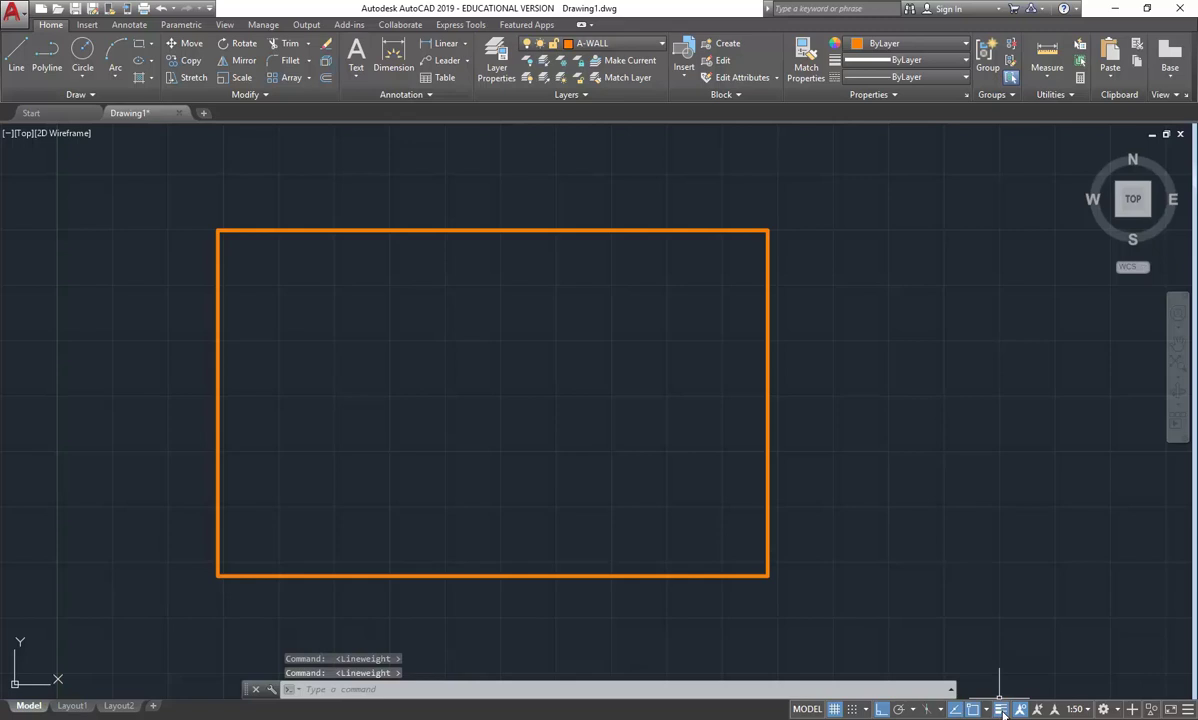
left_click(1187, 709)
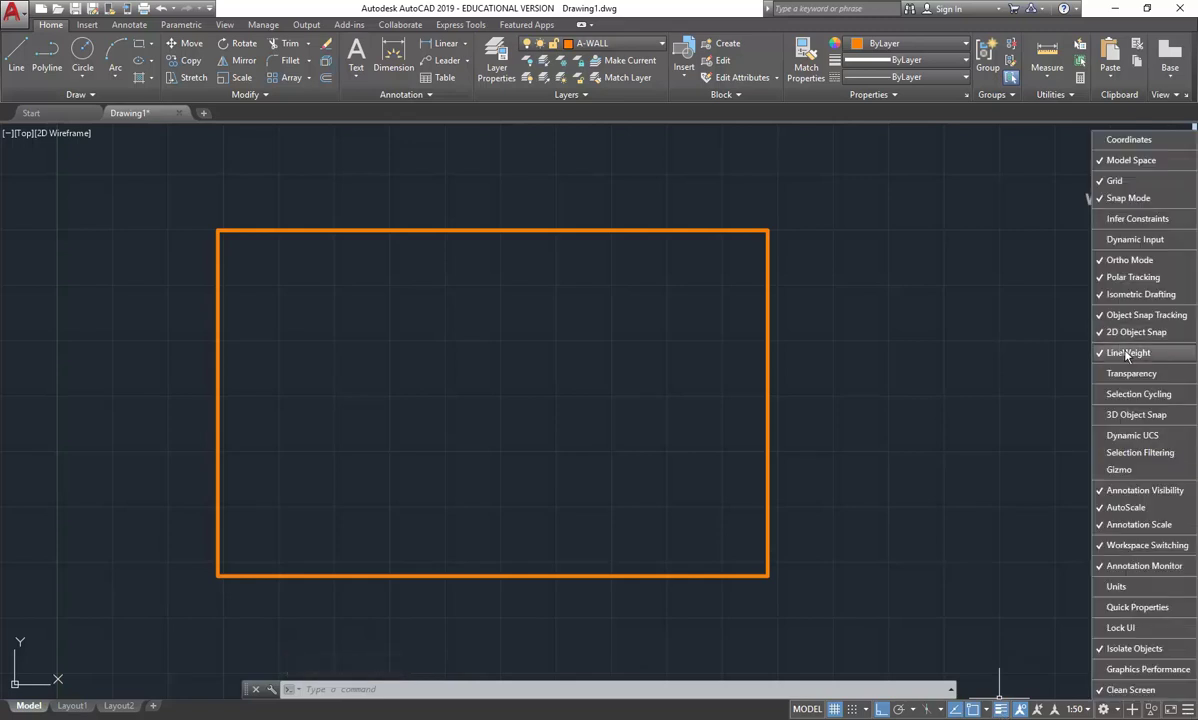
left_click(1189, 712)
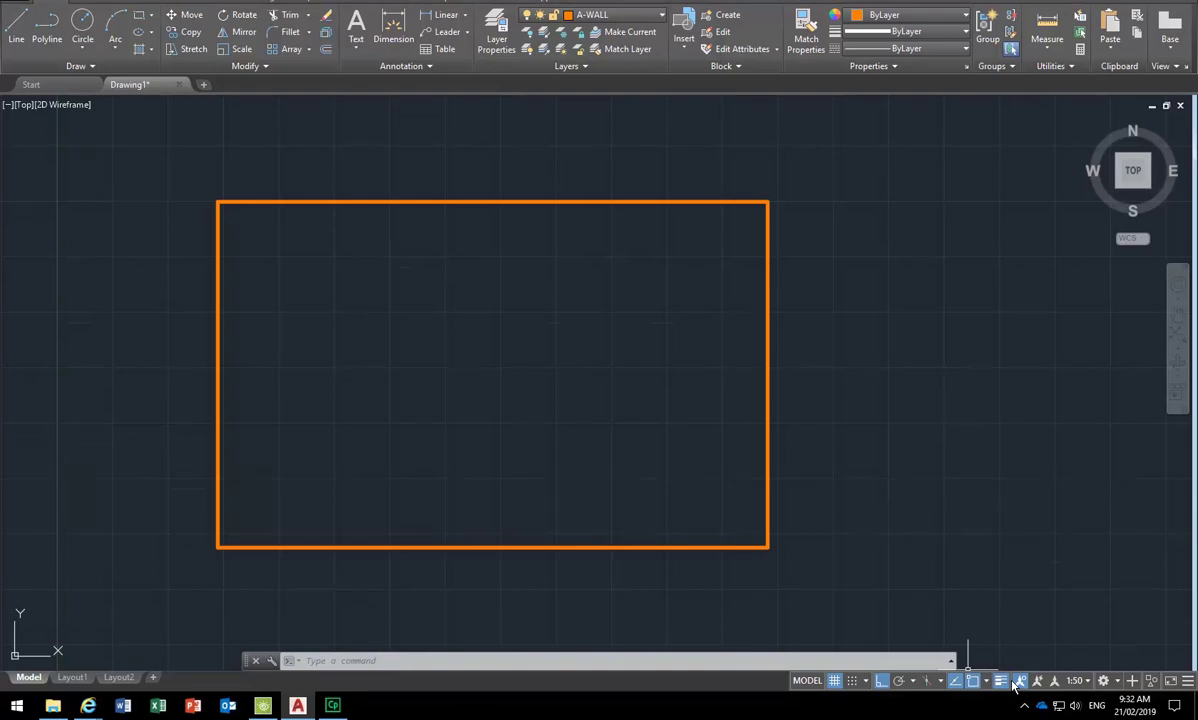
Offset the outer wall rectangle 450 inward to form the inner wall face
left_click(326, 49)
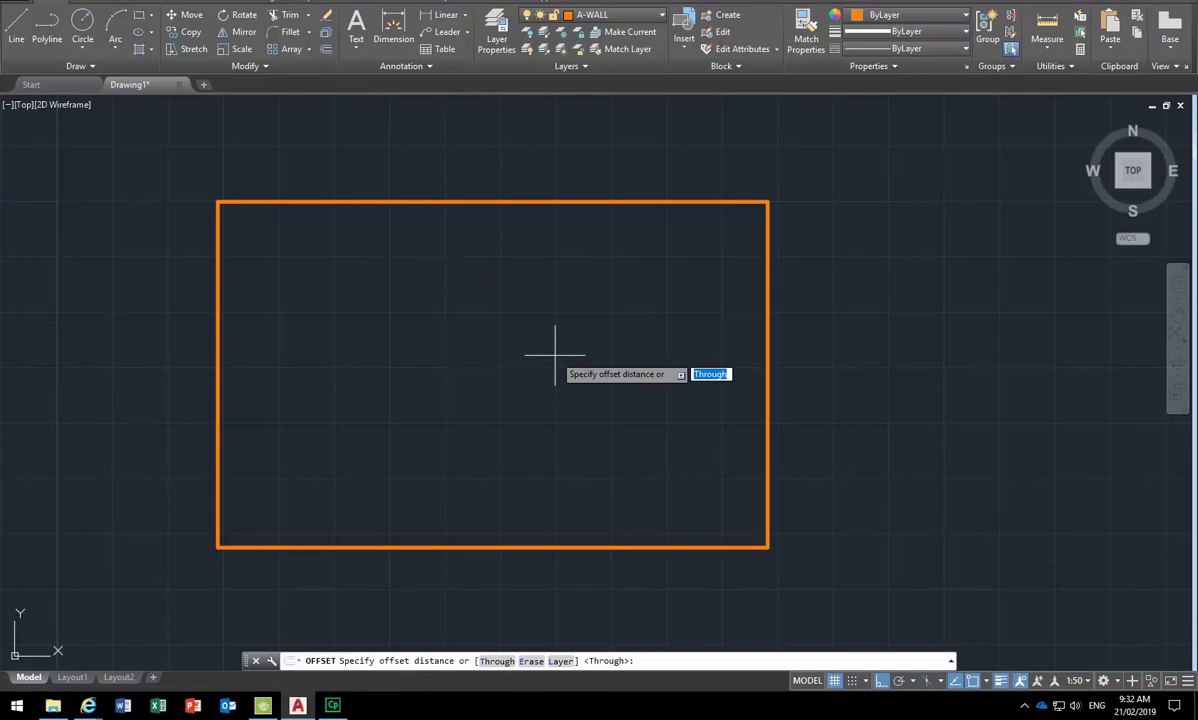
type("450")
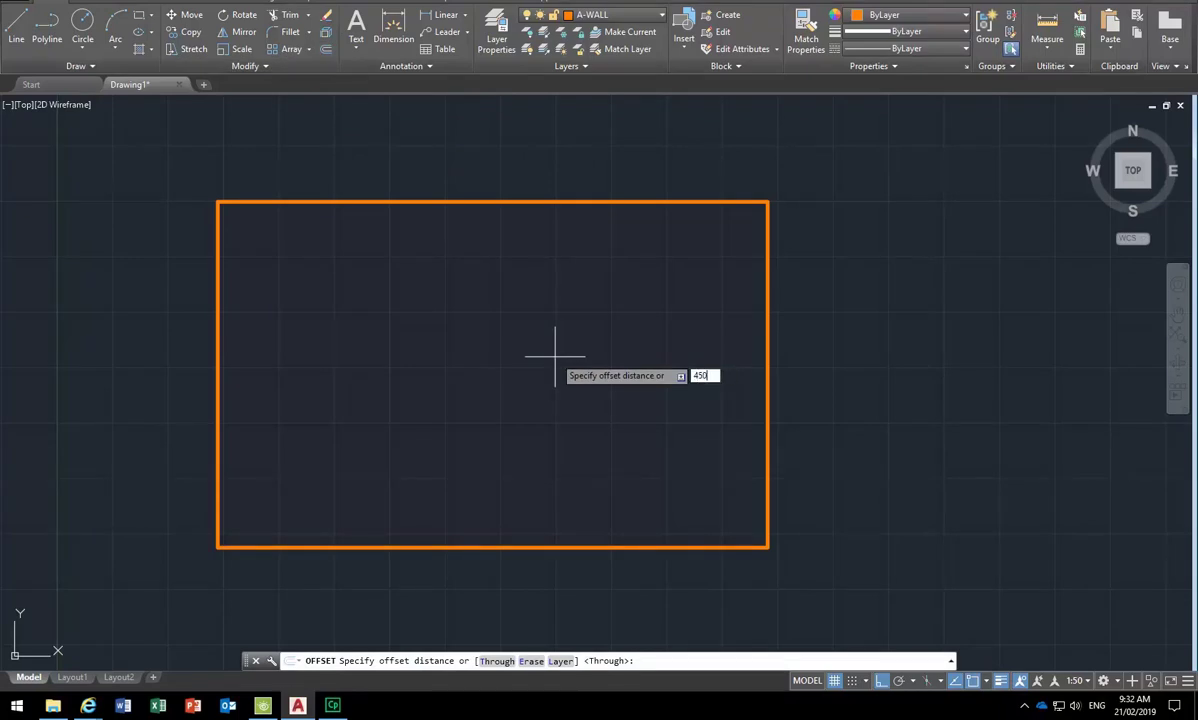
key("Return")
left_click(522, 201)
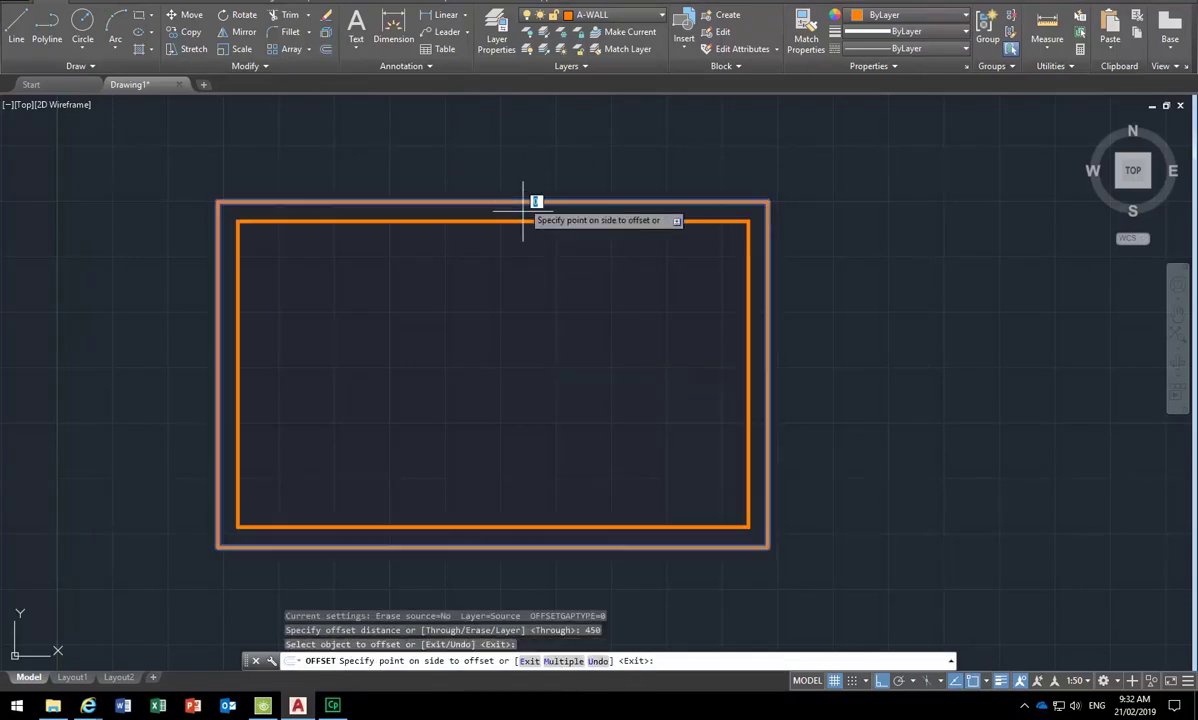
left_click(543, 363)
key("Return")
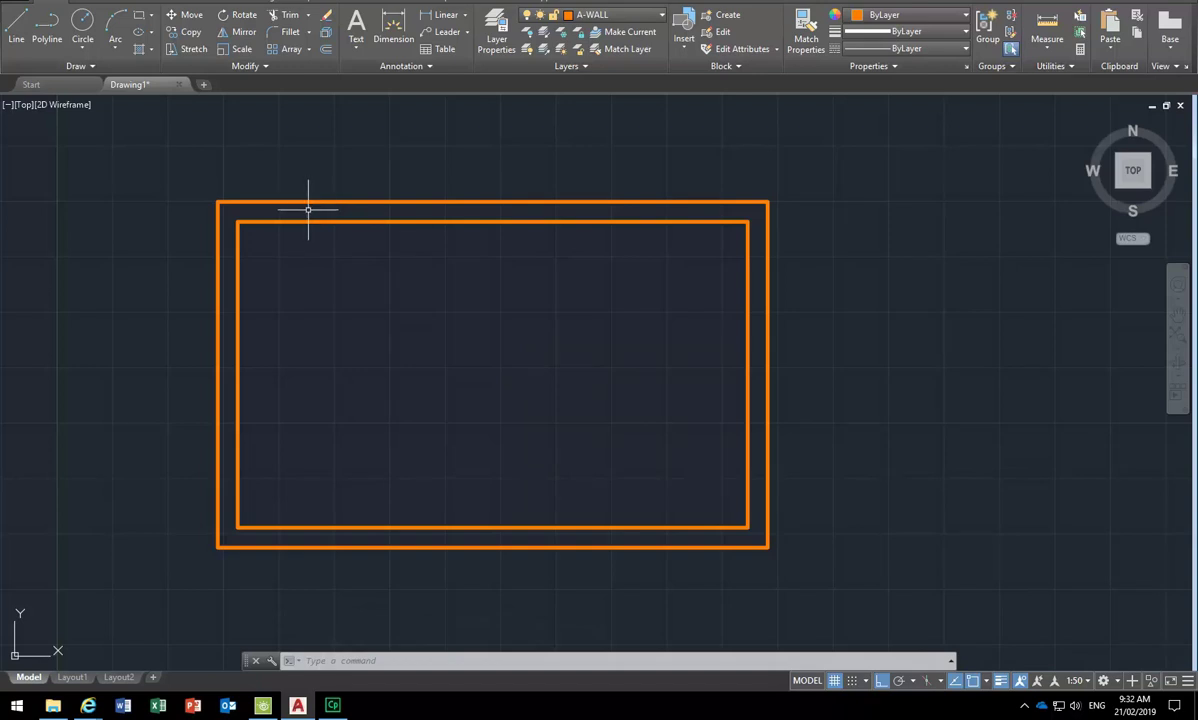
Explode the outer wall rectangle and offset its left edge 1200 to the right, following the floor plan PDF
left_click(256, 199)
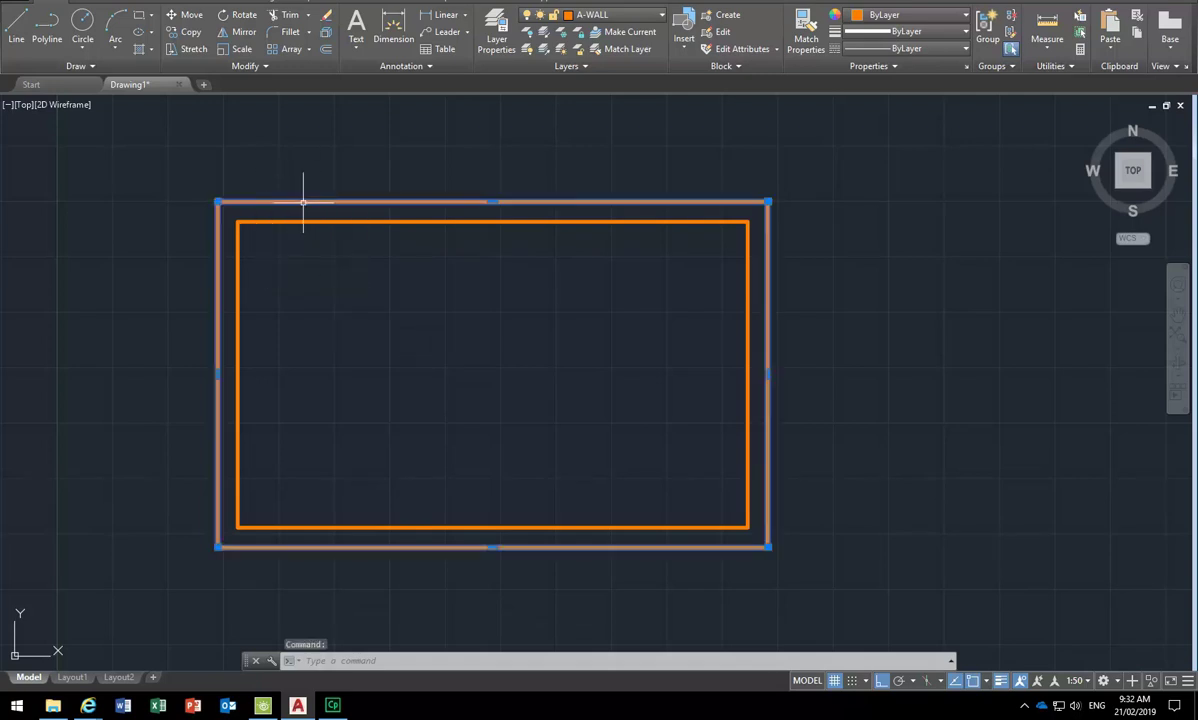
left_click(326, 31)
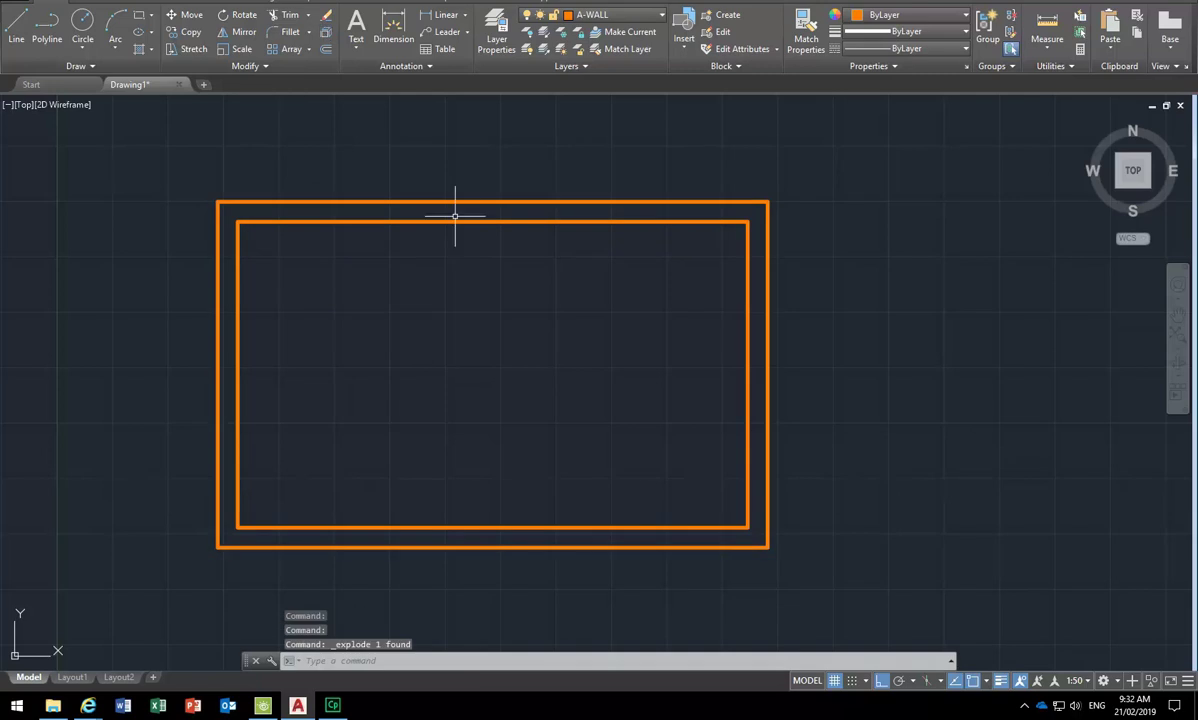
left_click(325, 51)
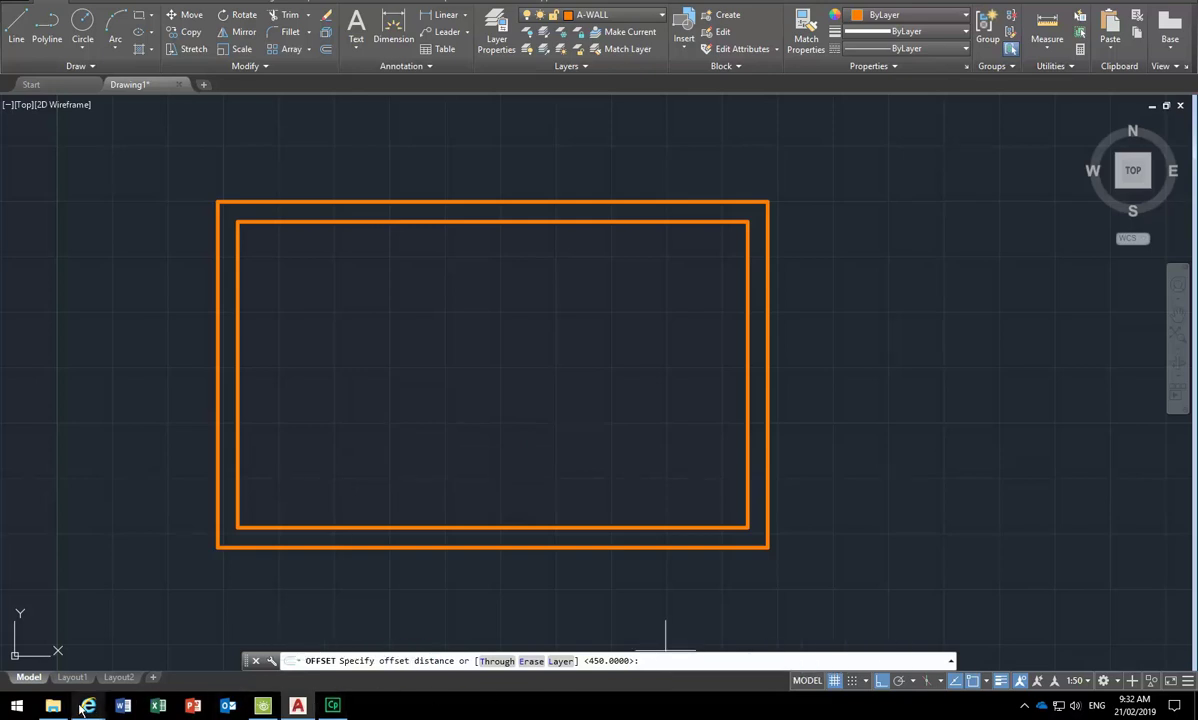
mouse_move(88, 707)
left_click(651, 614)
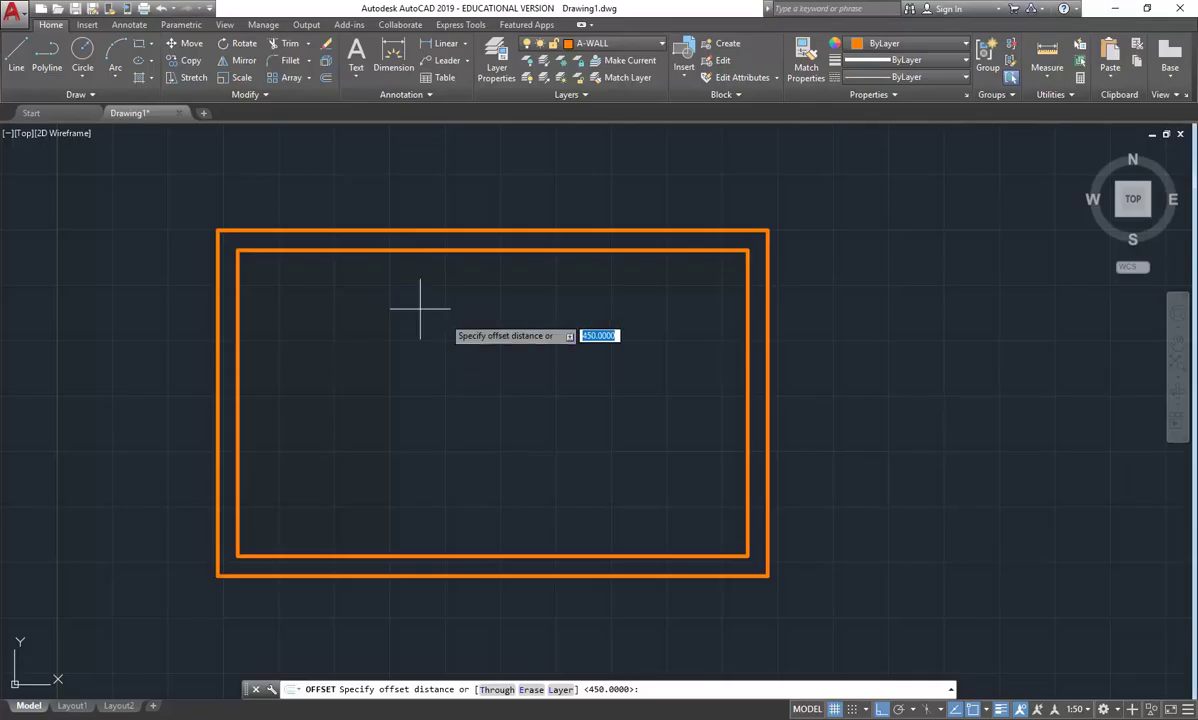
type("1200")
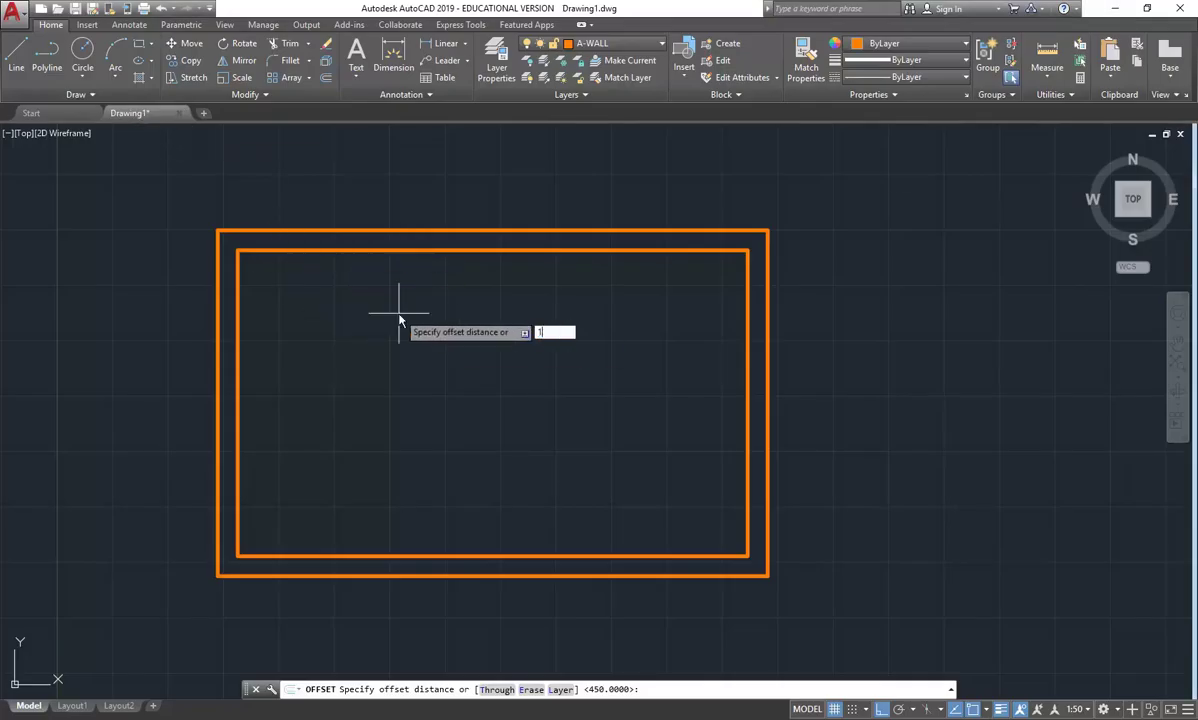
key("Return")
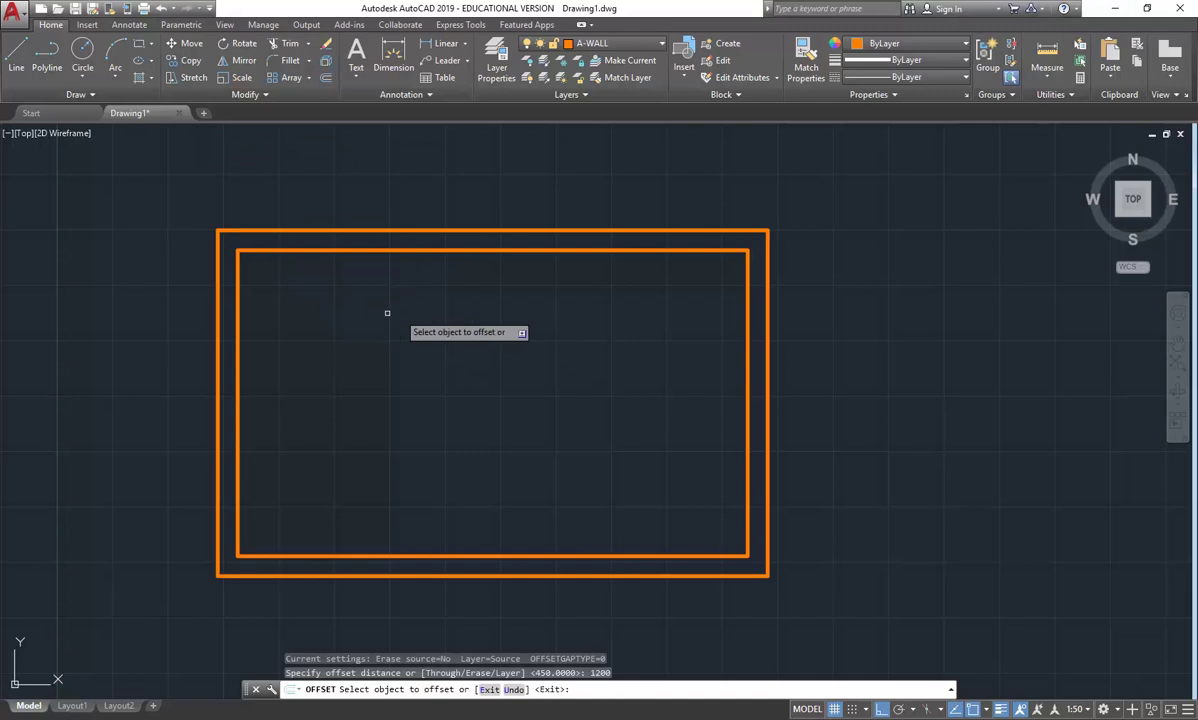
left_click(217, 334)
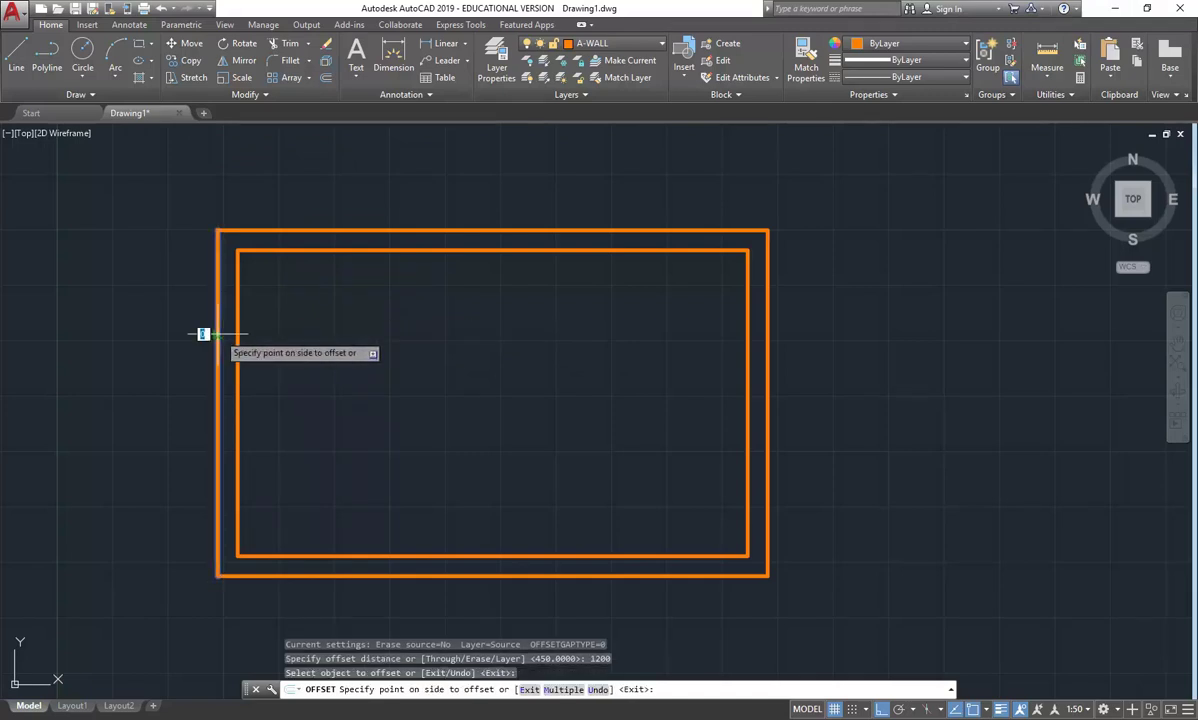
left_click(385, 330)
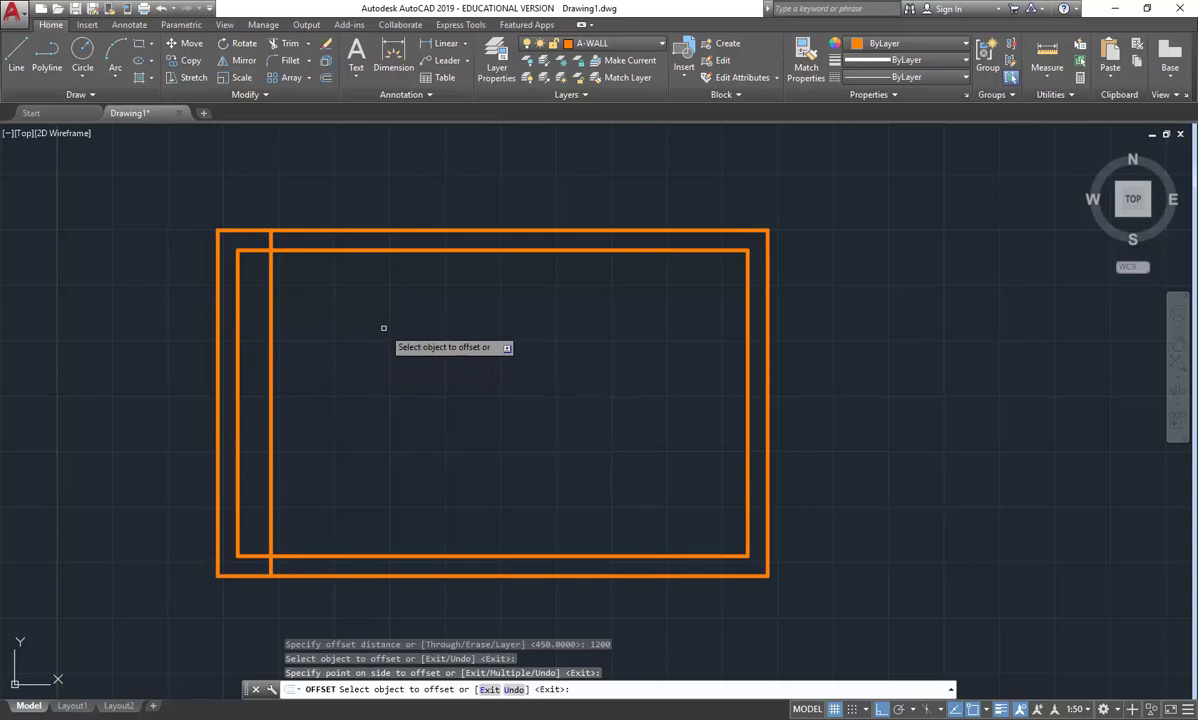
key("Return")
Offset the new vertical line 1400 to the right to mark the far side of the first window opening
key("Return")
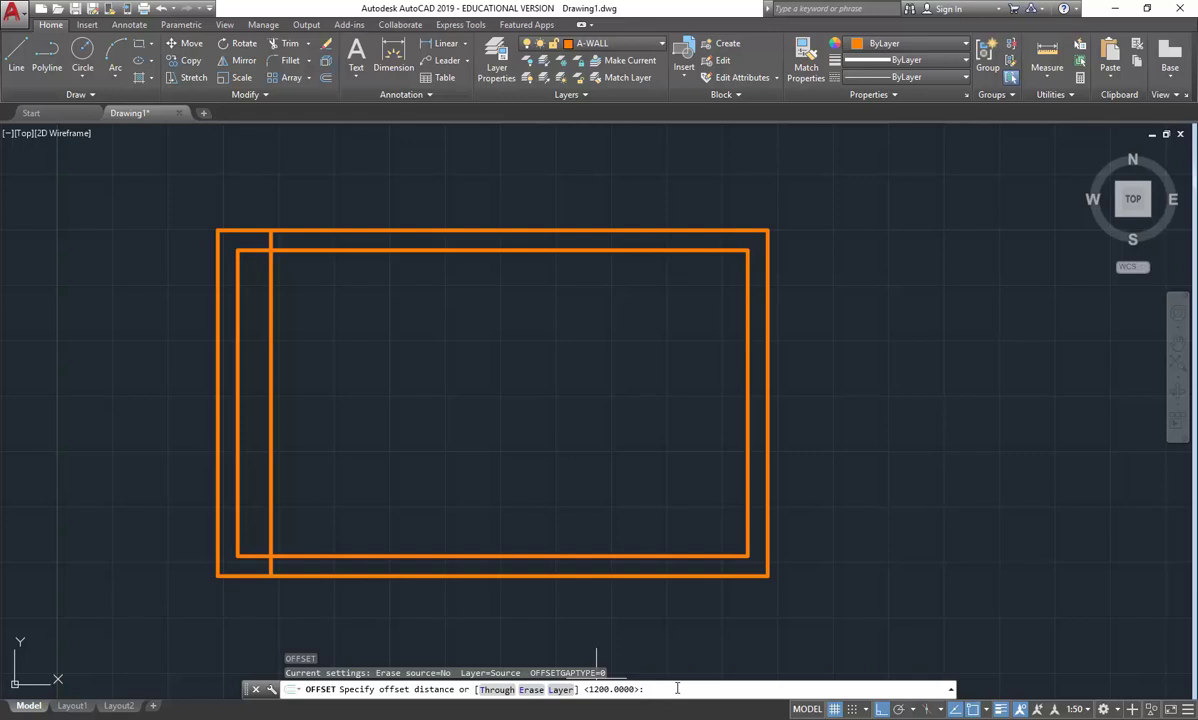
type("1400")
key("Return")
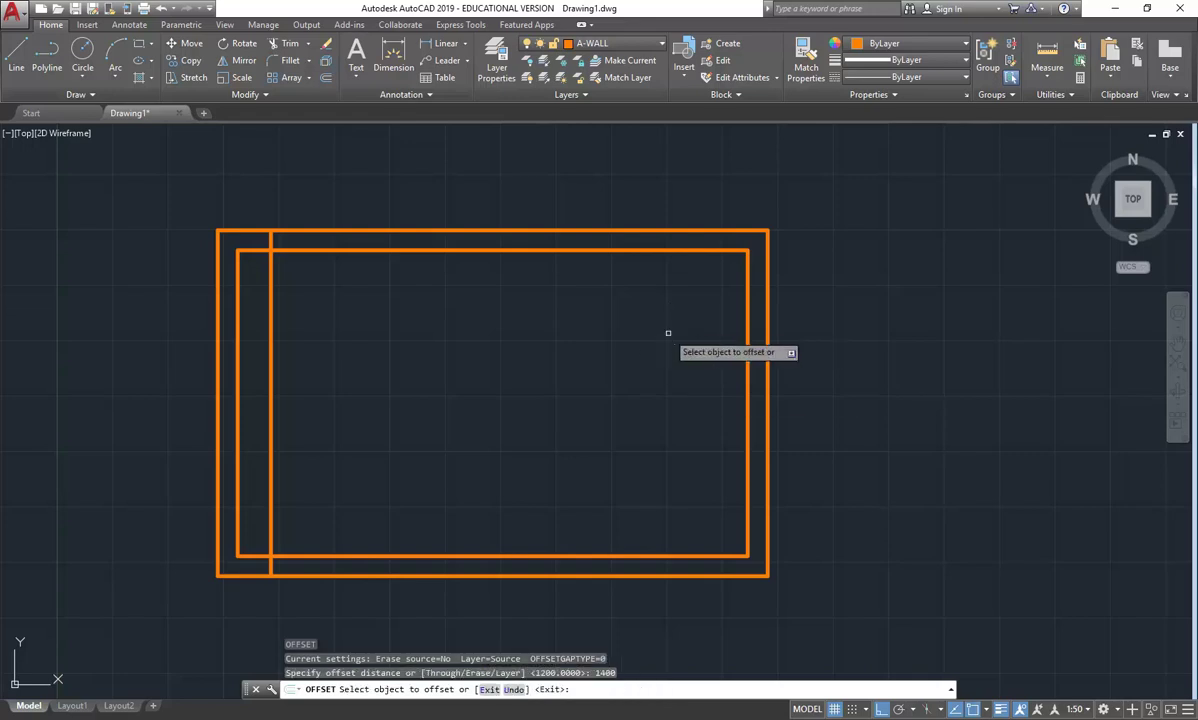
left_click(271, 340)
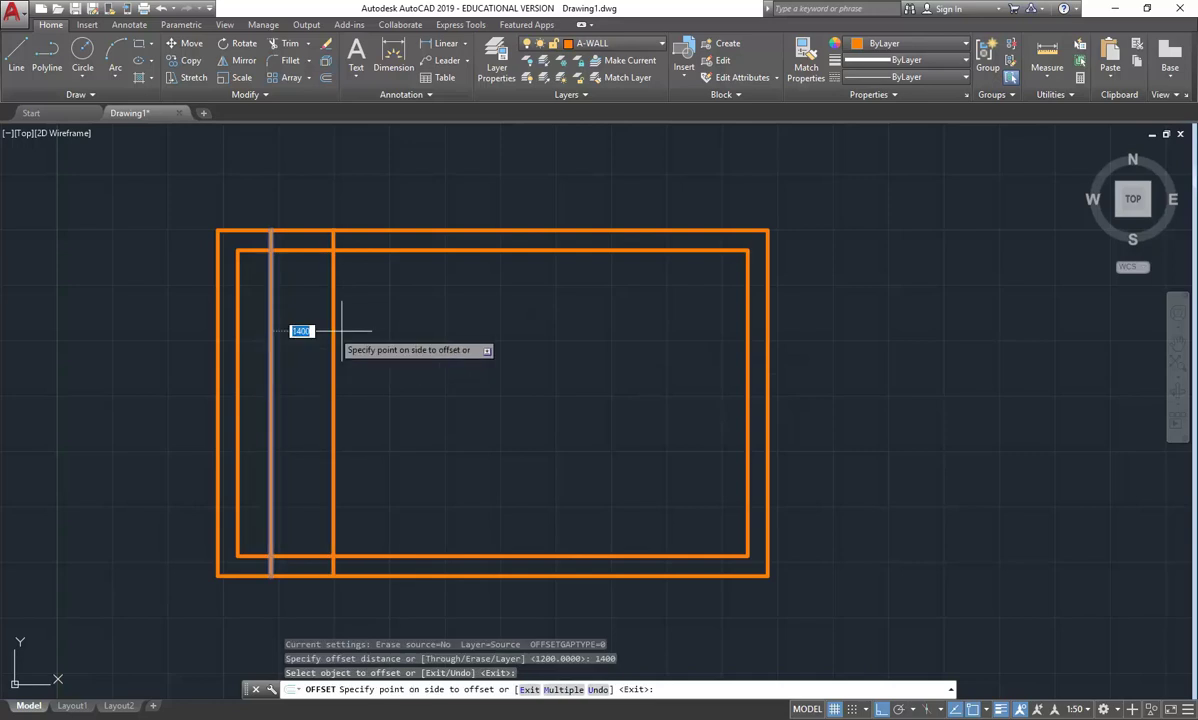
left_click(414, 330)
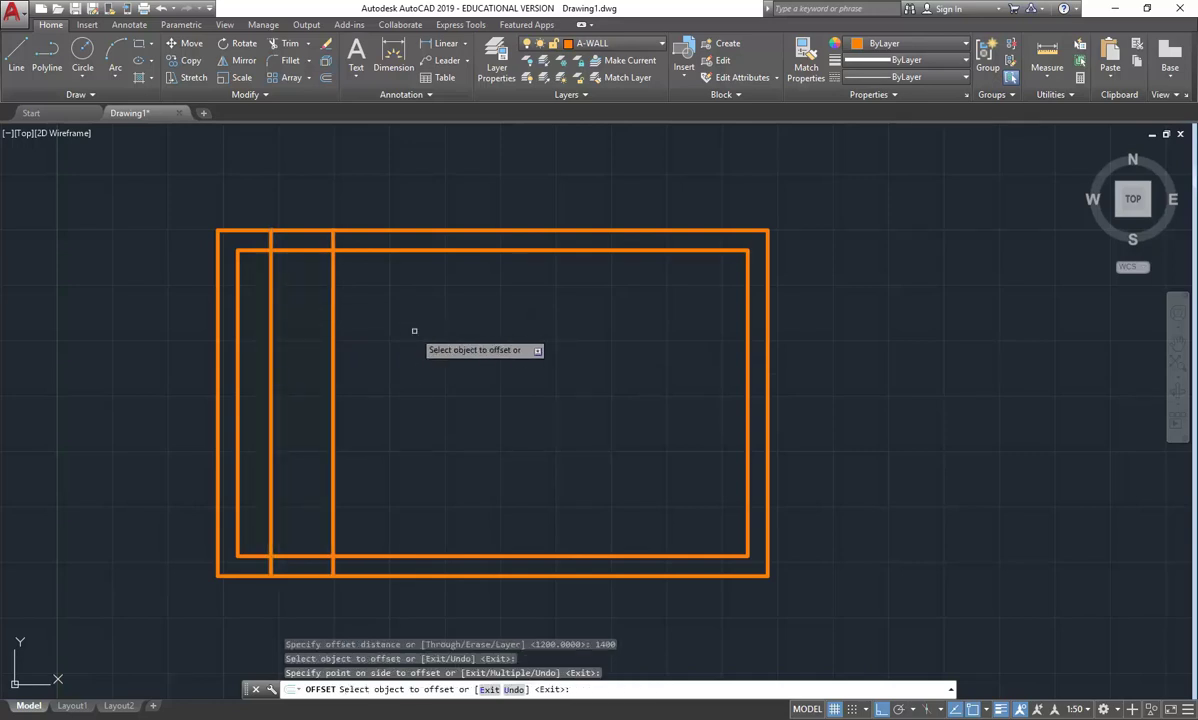
Check the floor plan PDF and offset the rightmost window opening line 2900 to the right
mouse_move(88, 706)
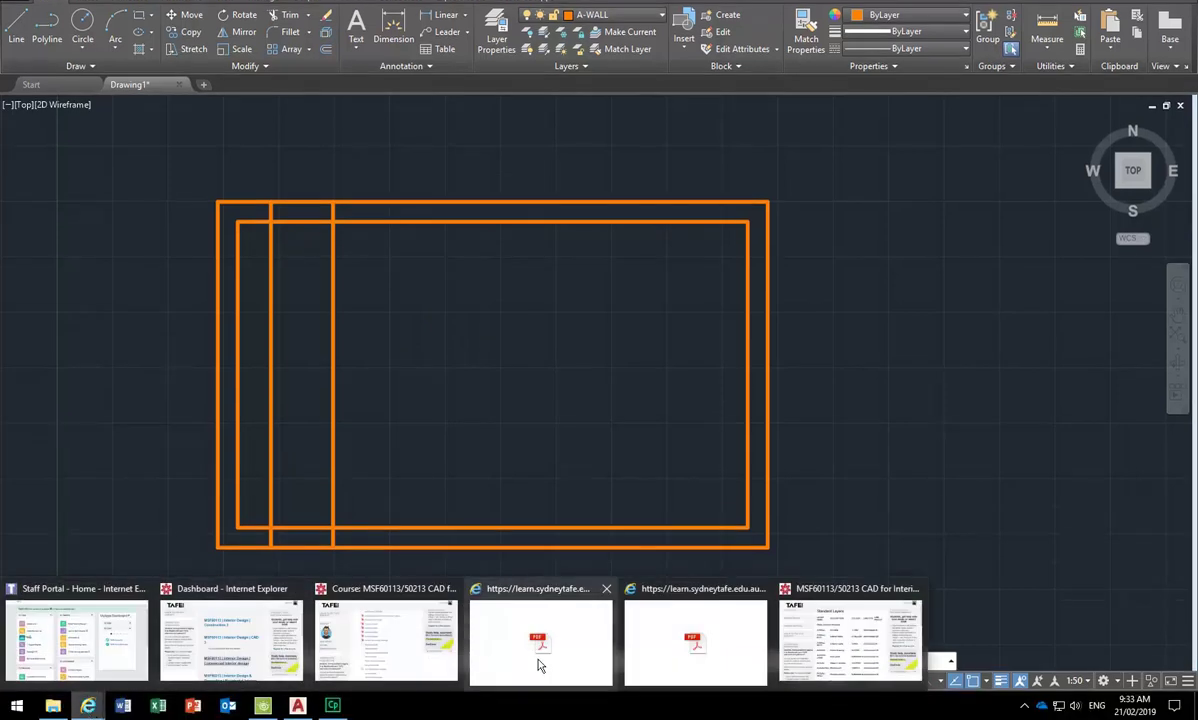
left_click(703, 640)
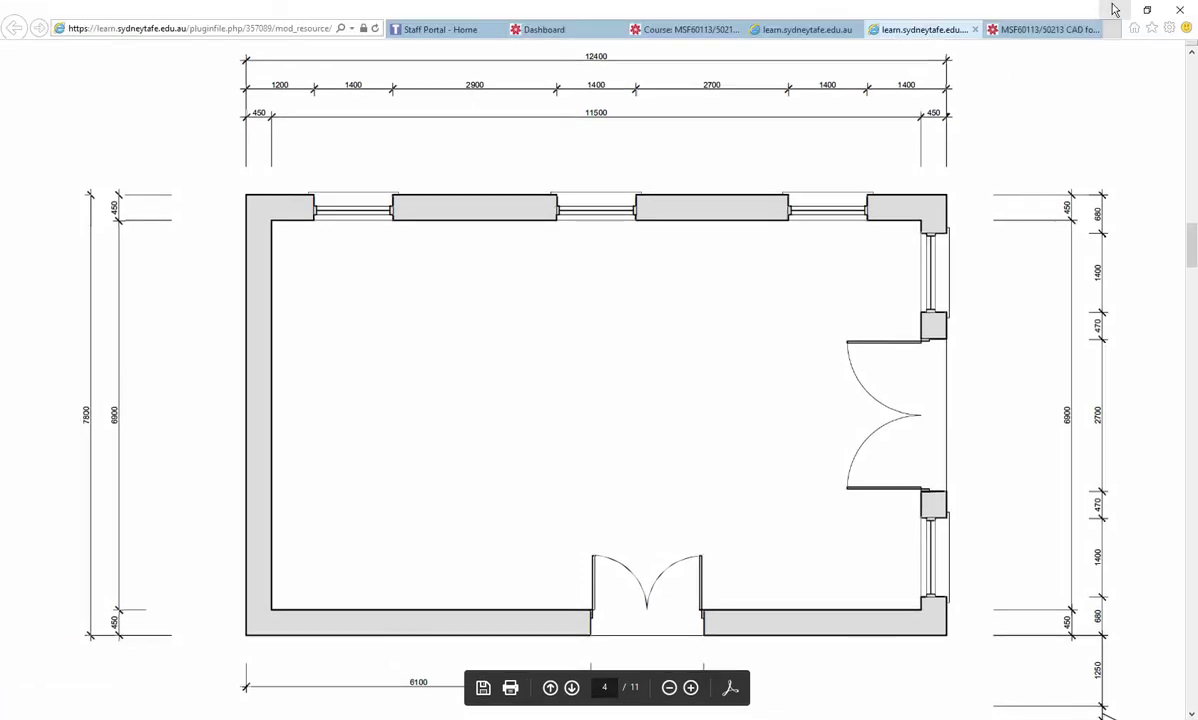
left_click(1112, 10)
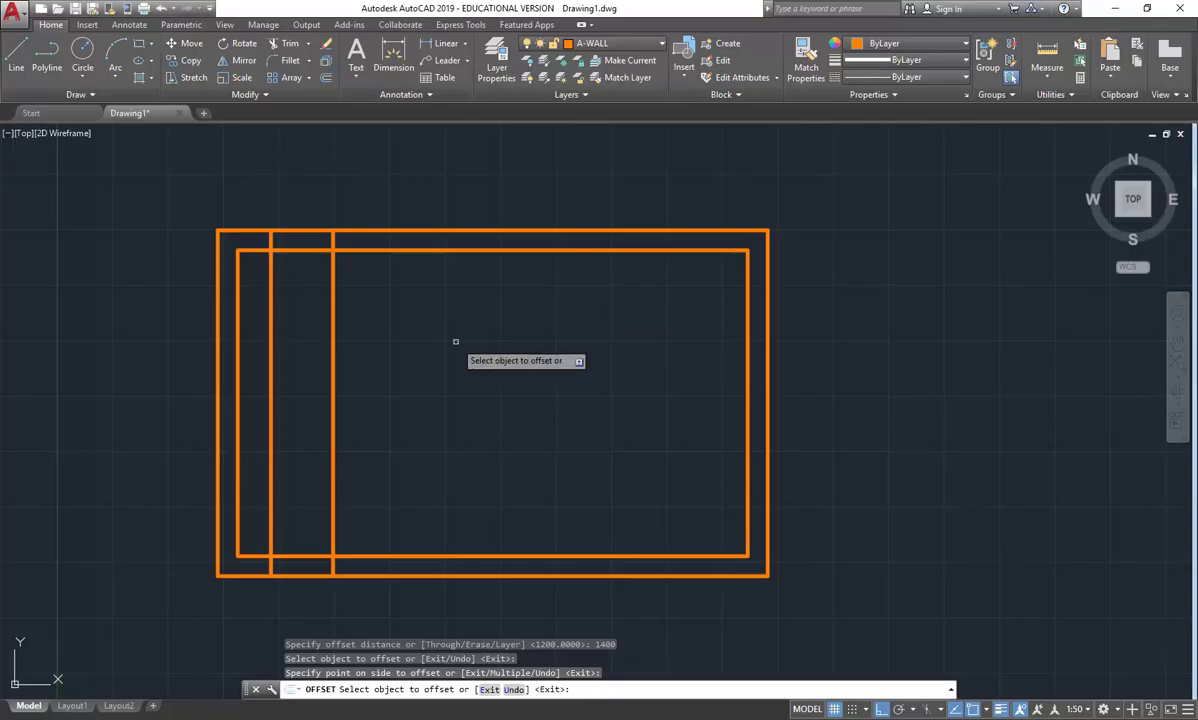
key("Return")
key("Return")
type("2900")
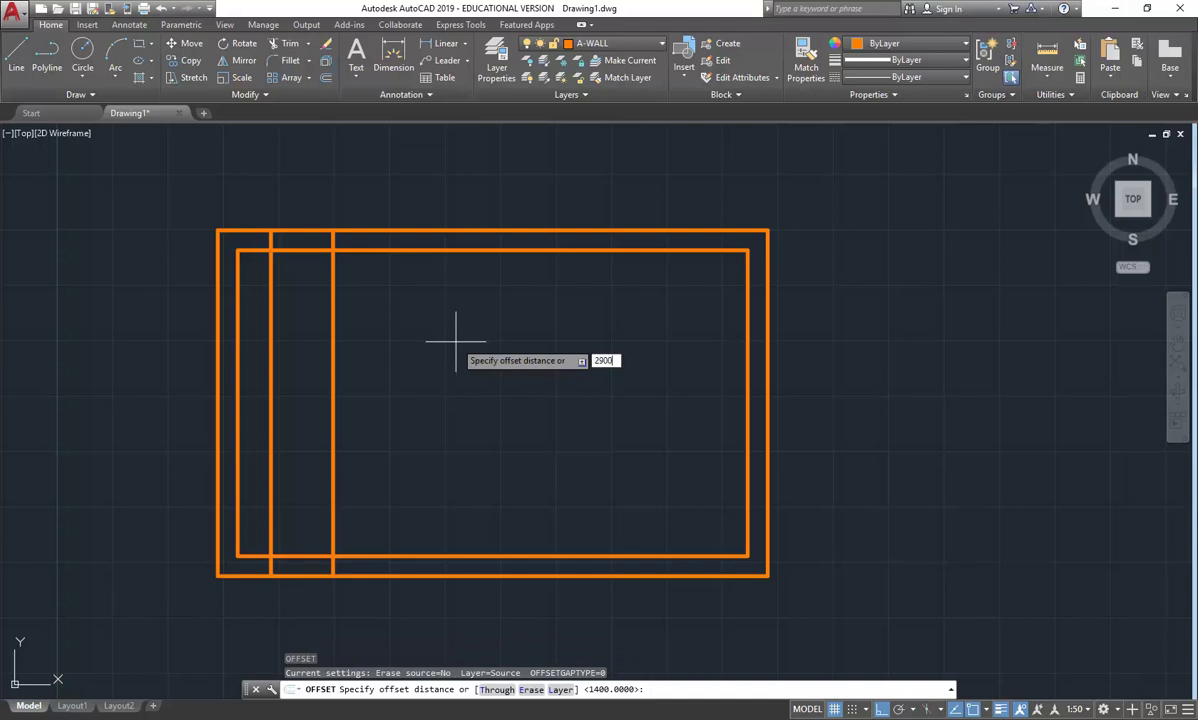
key("Return")
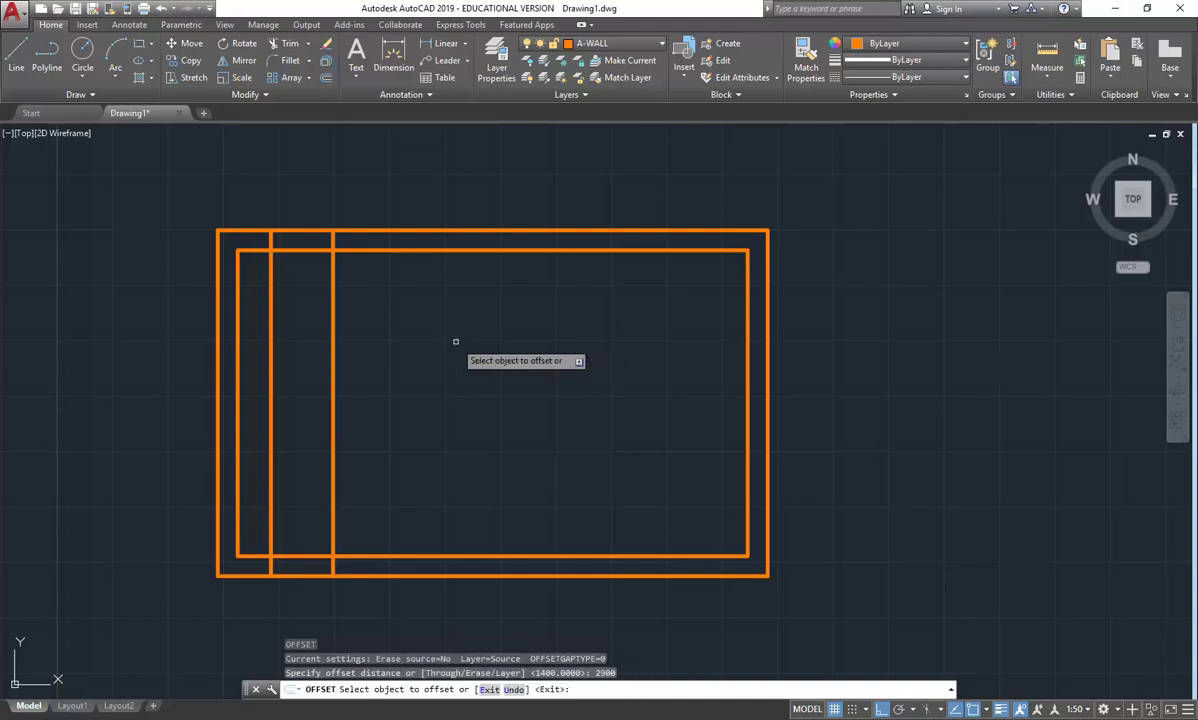
left_click(333, 360)
left_click(492, 352)
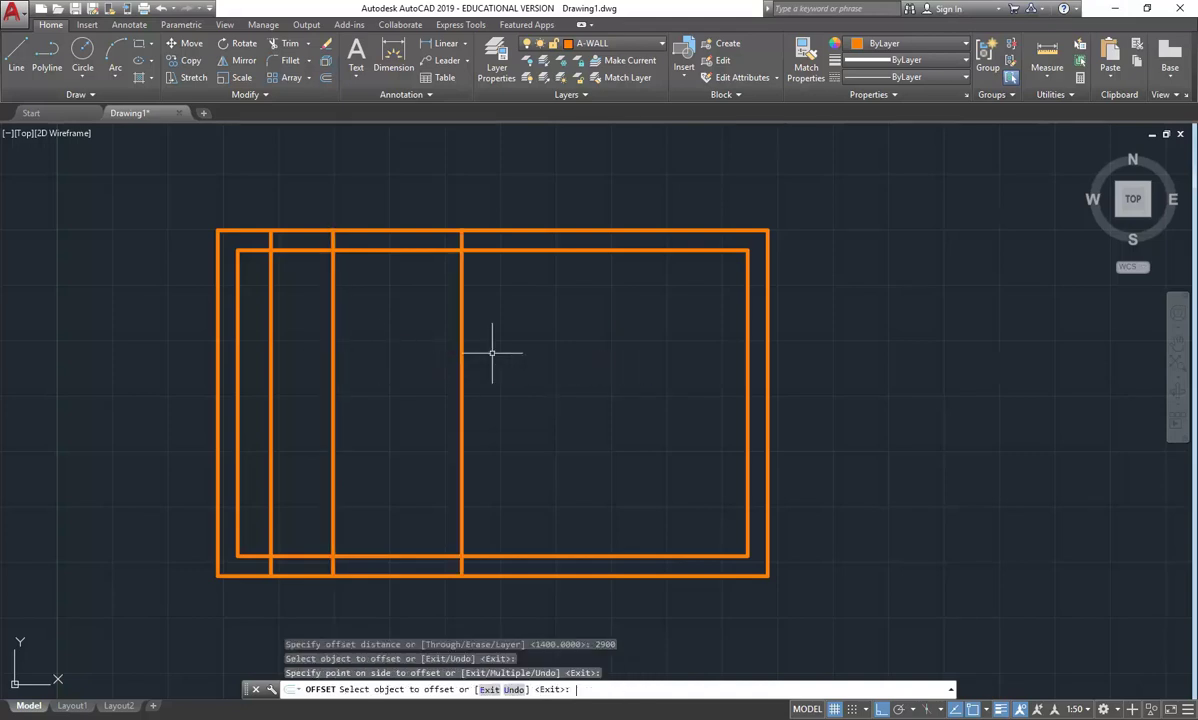
key("Return")
Offset the rightmost window opening line 1400 to the right to mark the far side of the second window opening
key("Return")
type("1400")
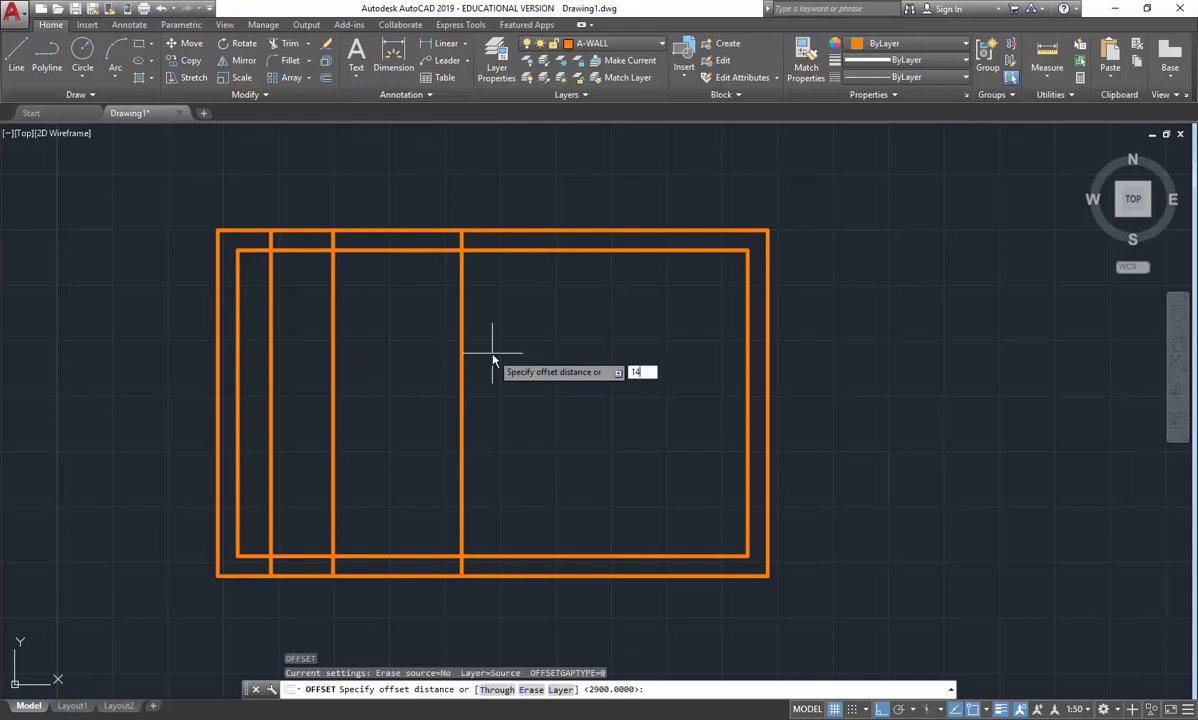
key("Return")
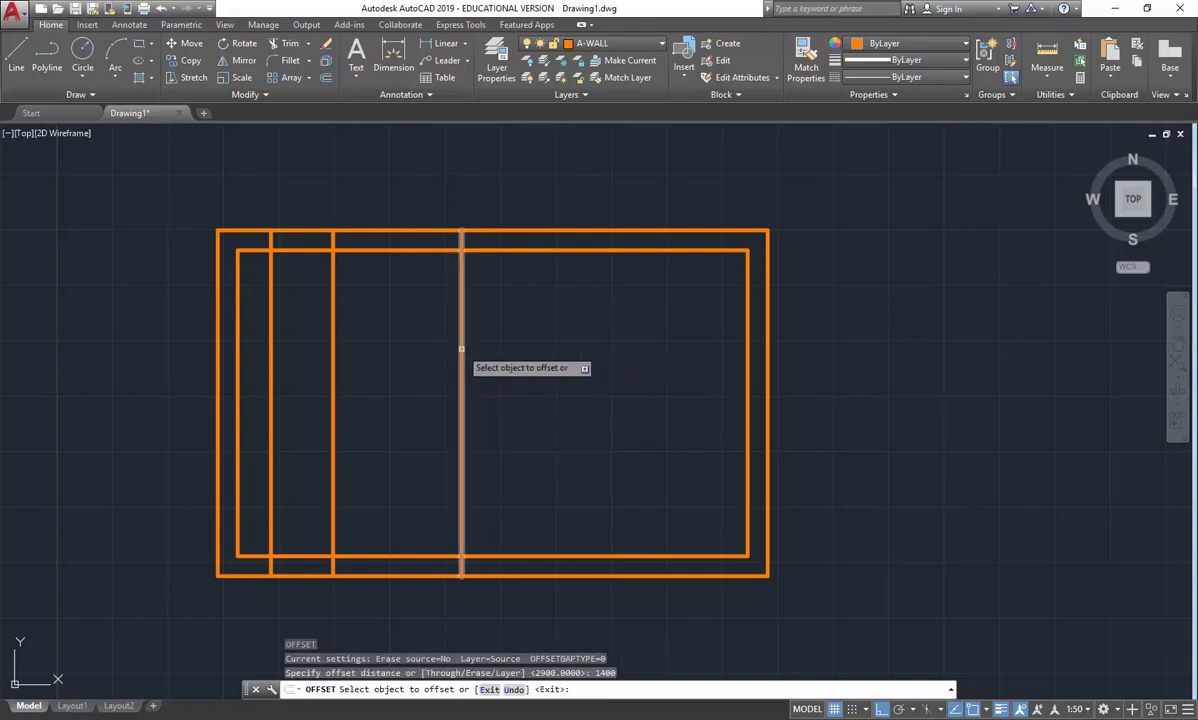
left_click(462, 348)
left_click(558, 350)
key("Return")
Offset the far line of the second window opening 2700 to the right to start the third opening
key("Return")
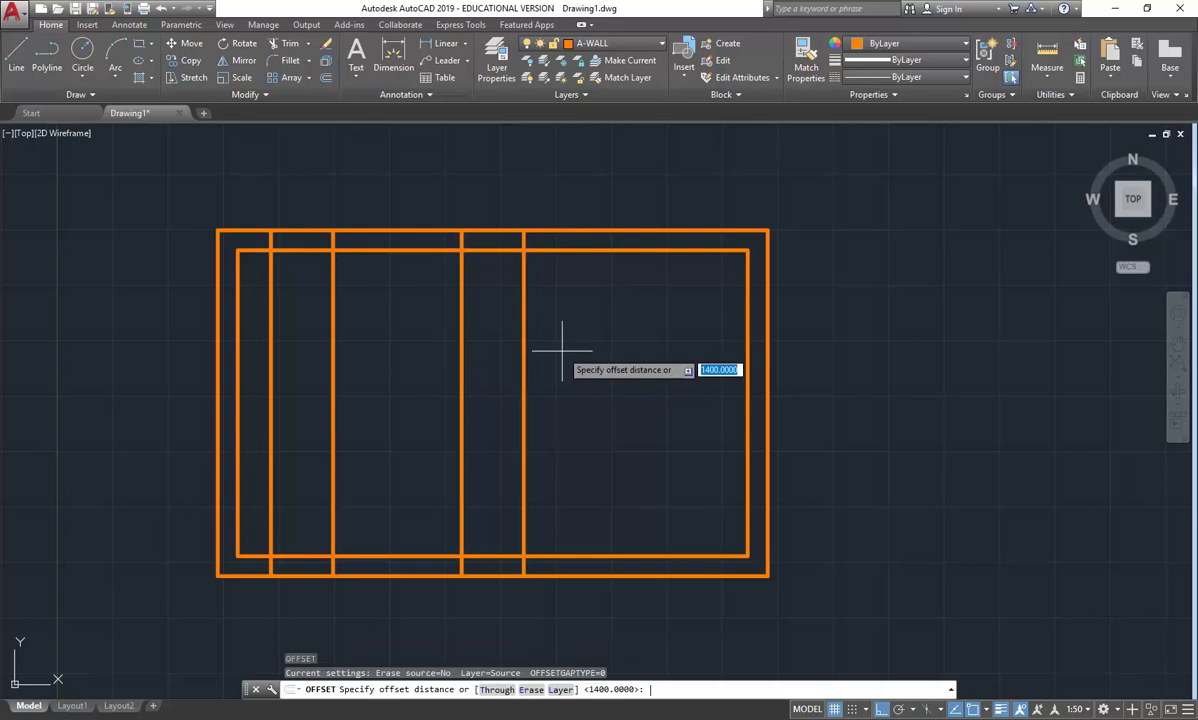
type("2")
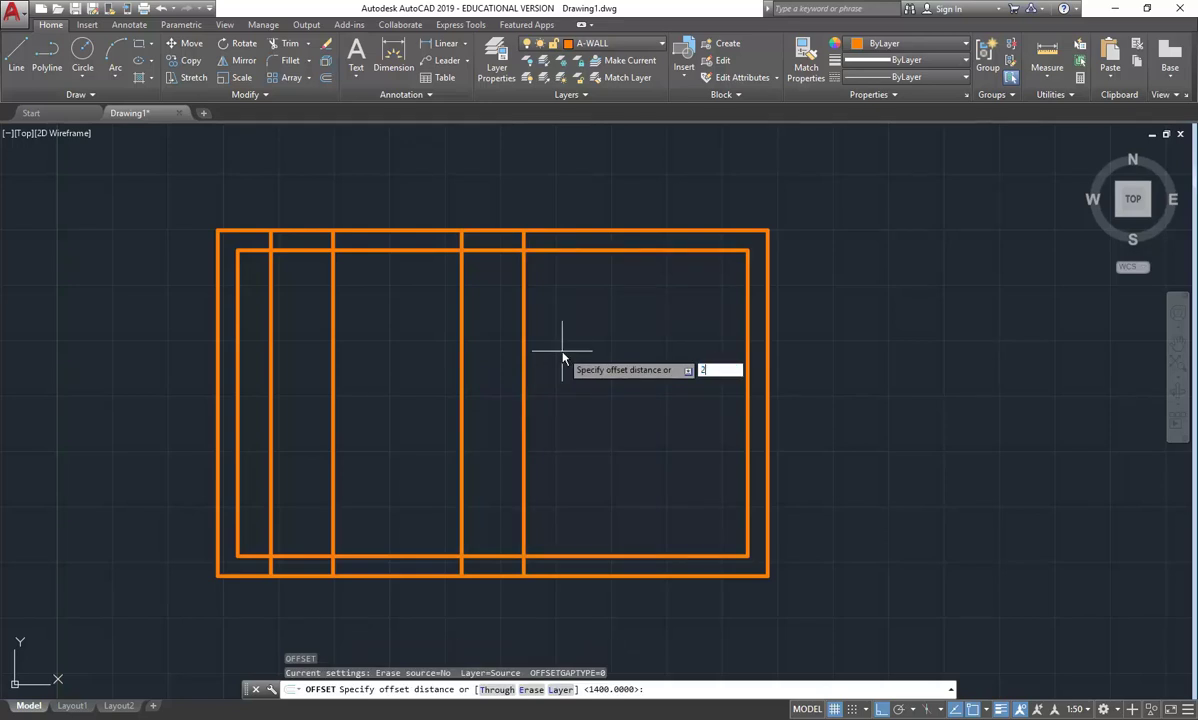
mouse_move(298, 706)
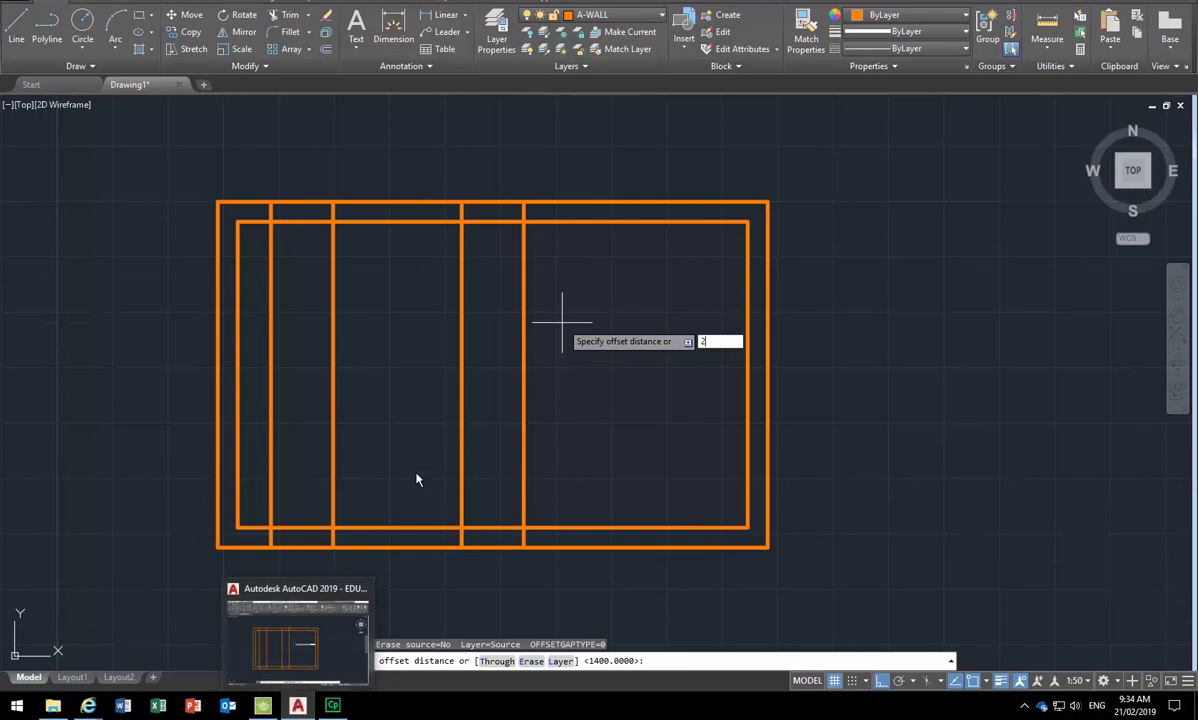
type("700")
key("Return")
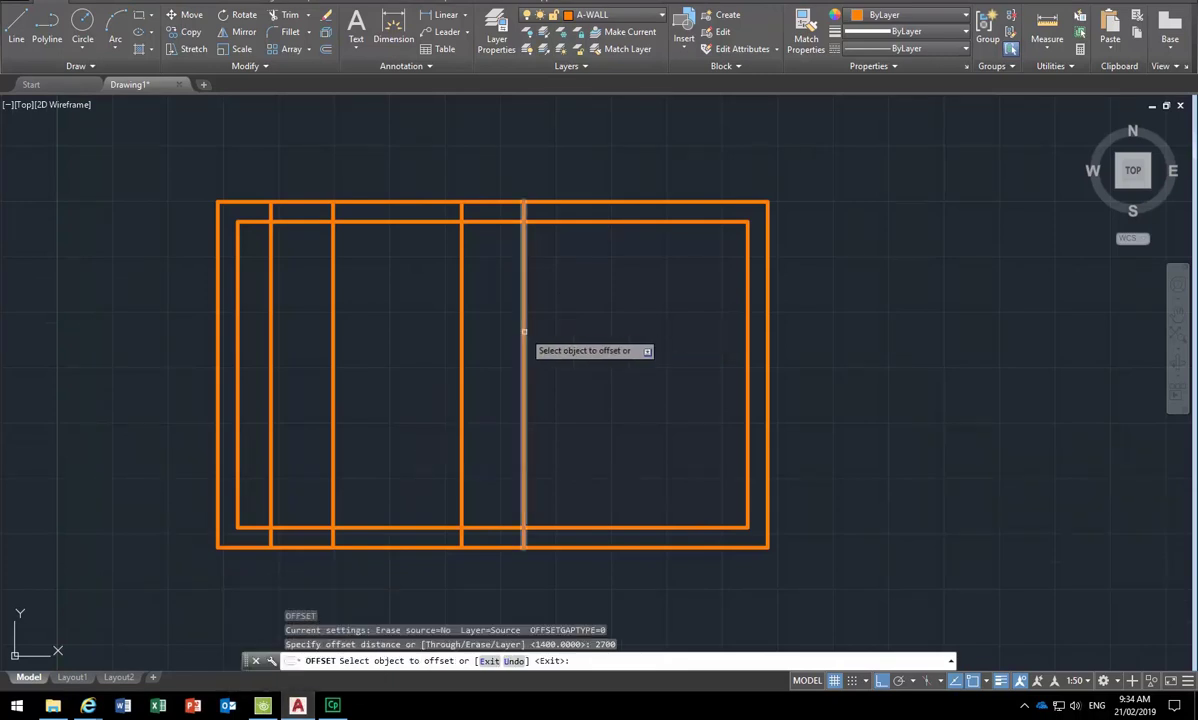
left_click(524, 345)
left_click(710, 318)
key("Return")
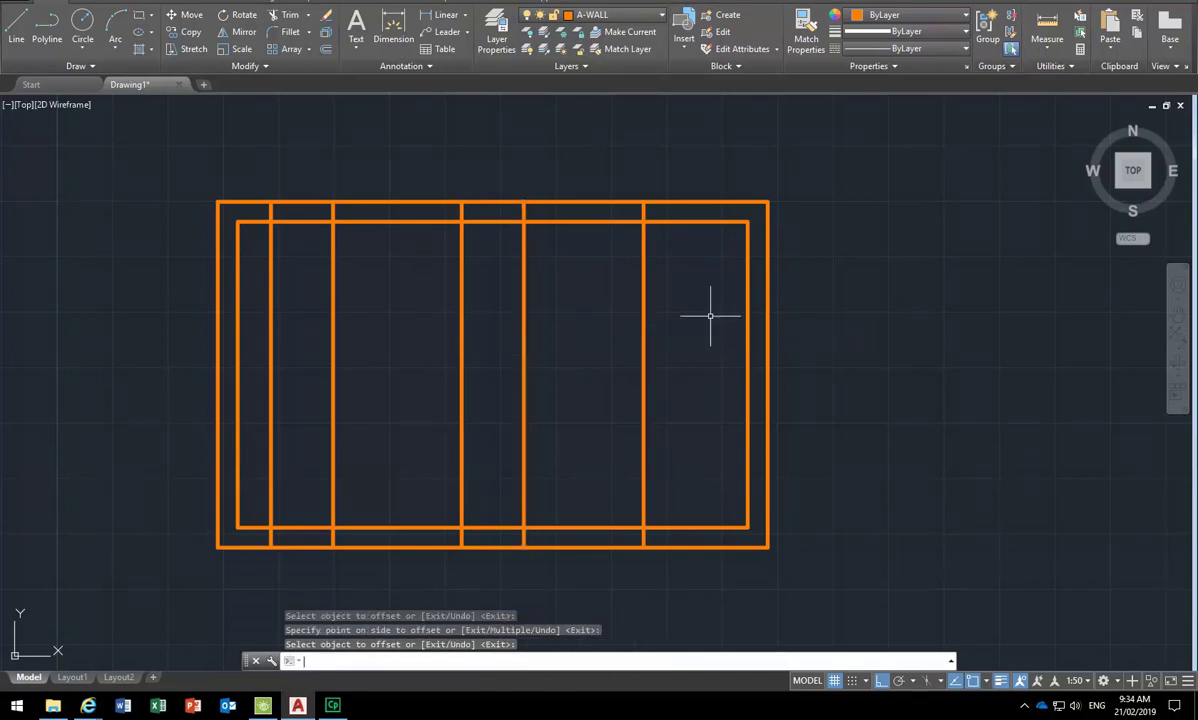
Offset the third window opening's first line 1400 to the right to mark its far side
key("Return")
type("1400")
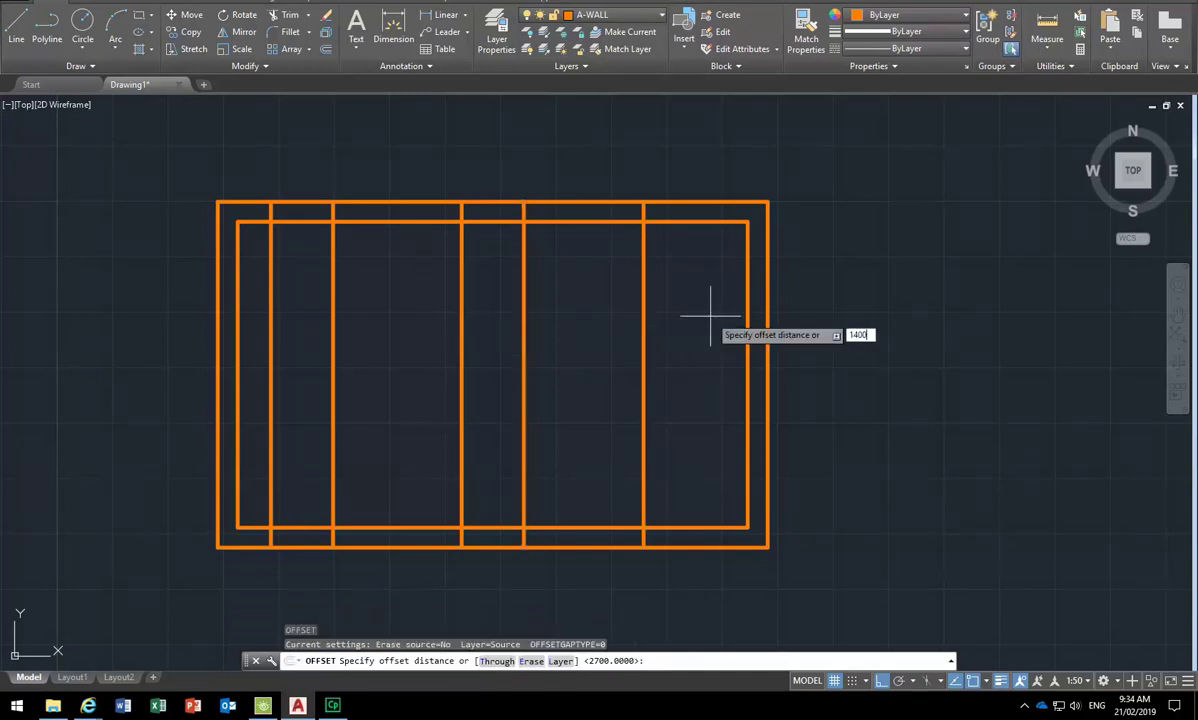
key("Return")
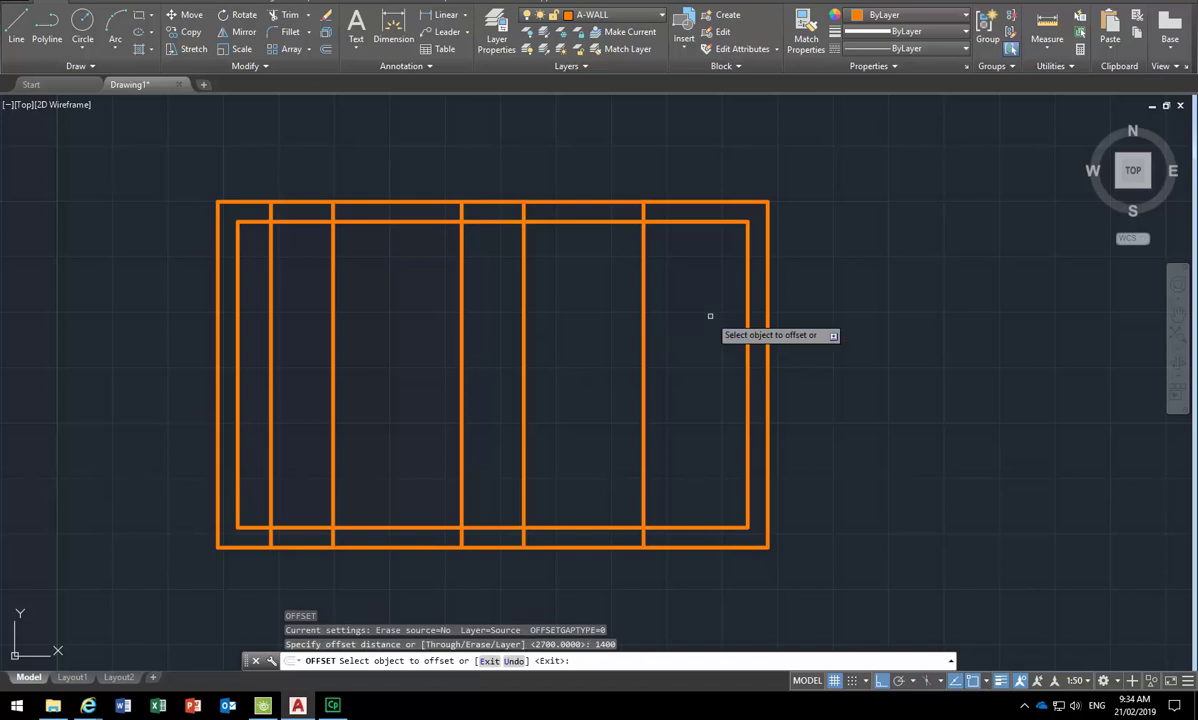
left_click(645, 317)
left_click(675, 317)
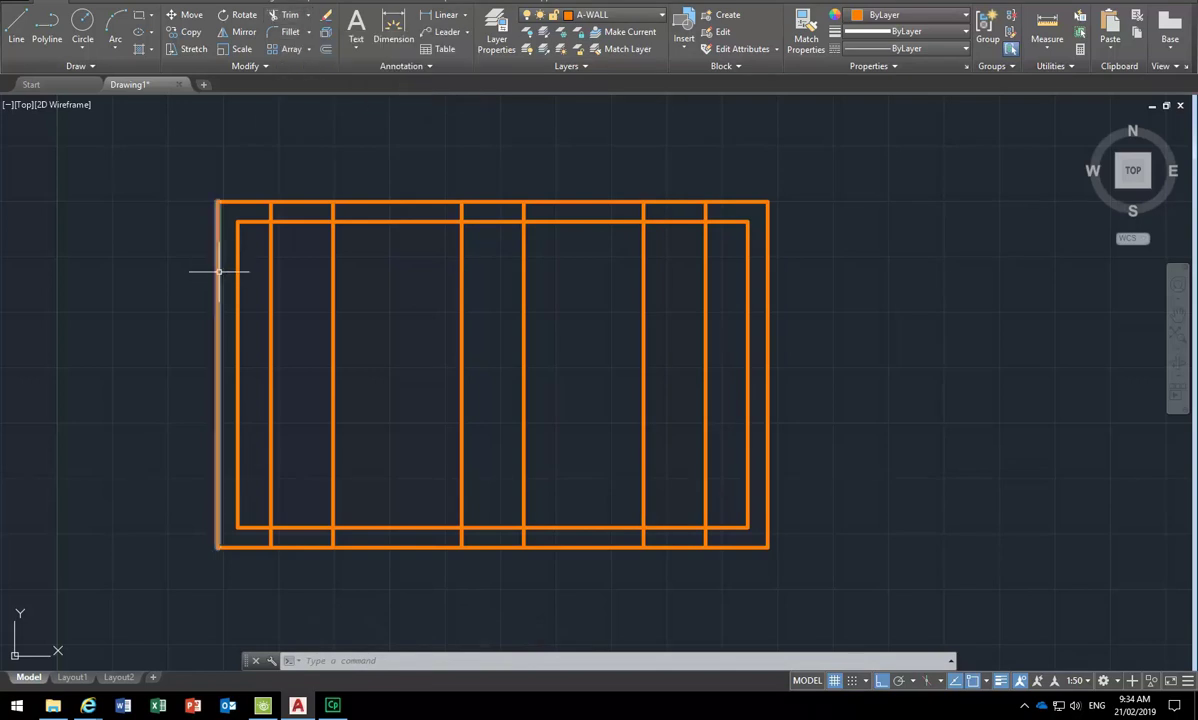
left_click(308, 15)
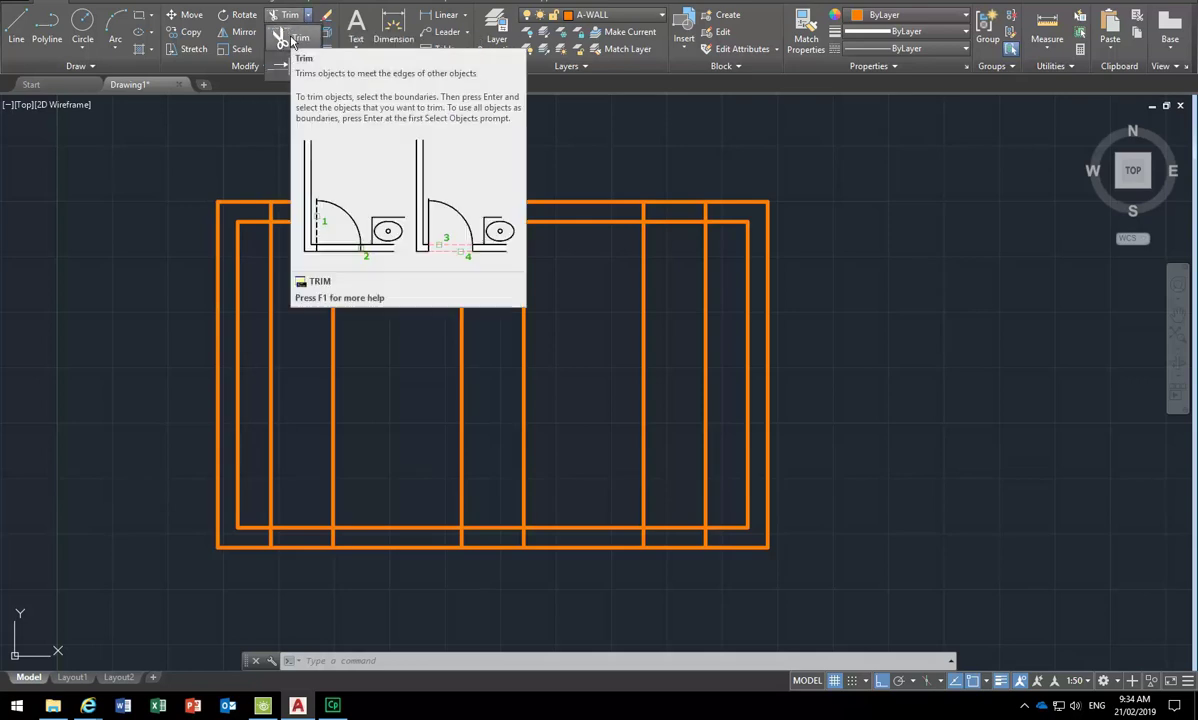
left_click(291, 41)
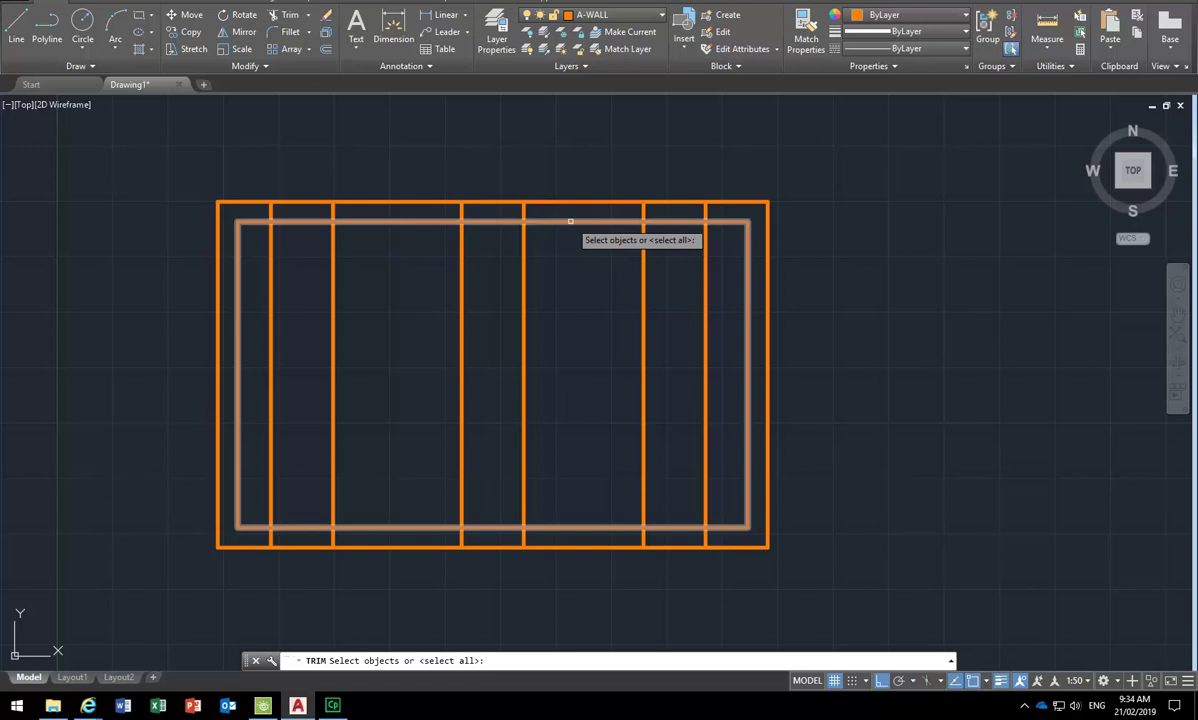
key("Escape")
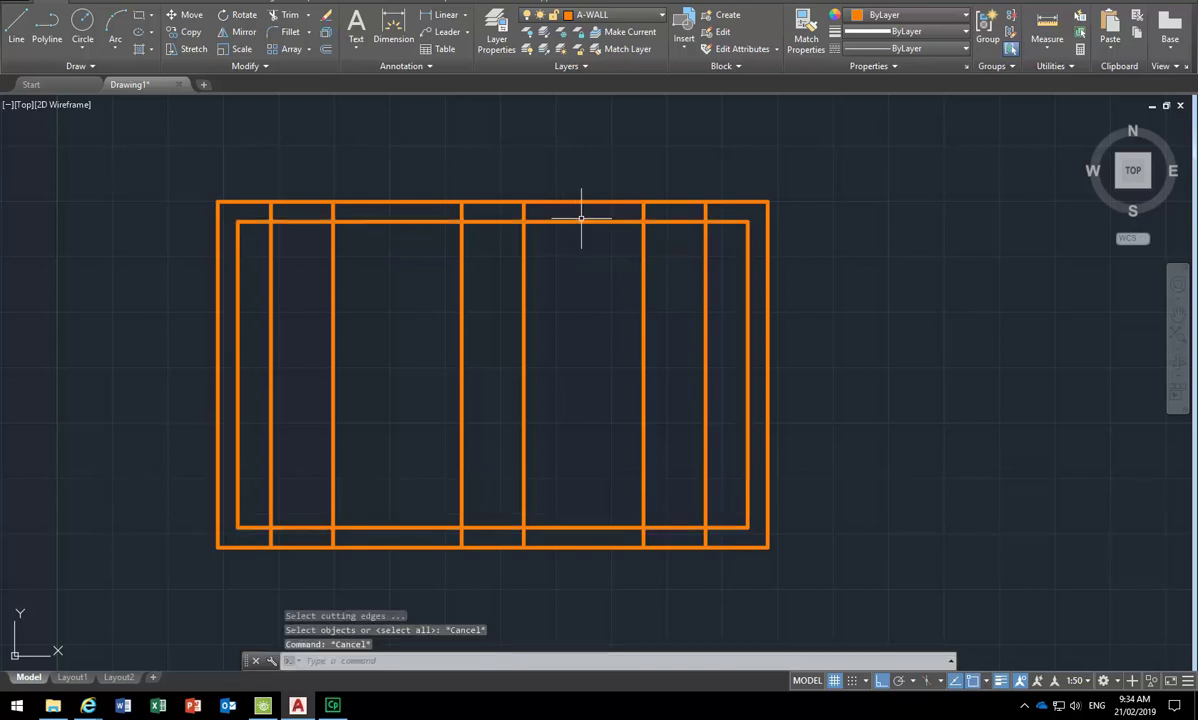
Explode the inner wall rectangle and trim the six window opening lines below its upper edge, leaving only the parts within the wall thickness
left_click(573, 221)
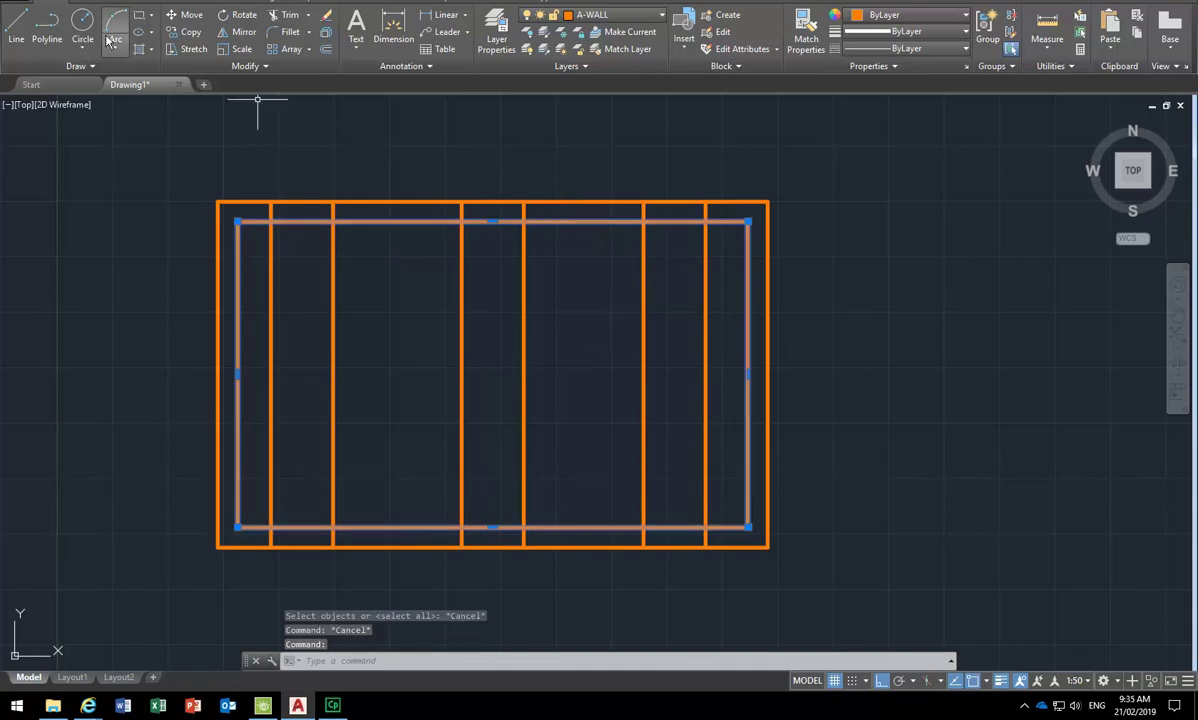
left_click(327, 33)
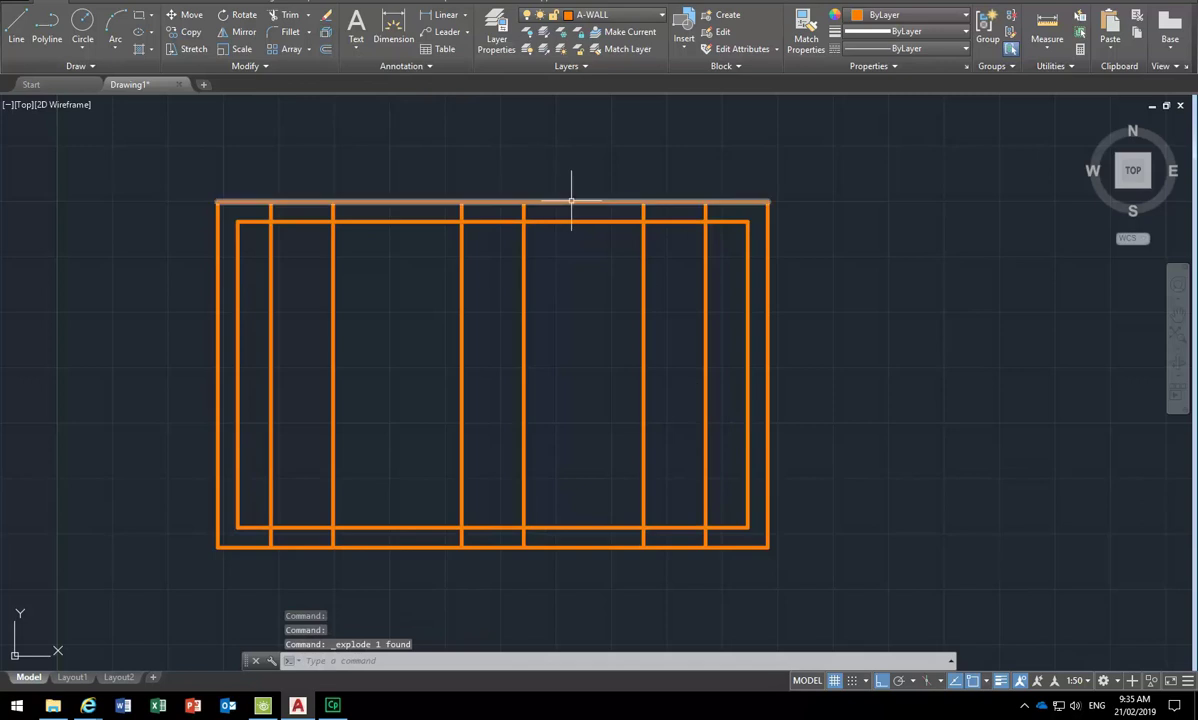
left_click(287, 15)
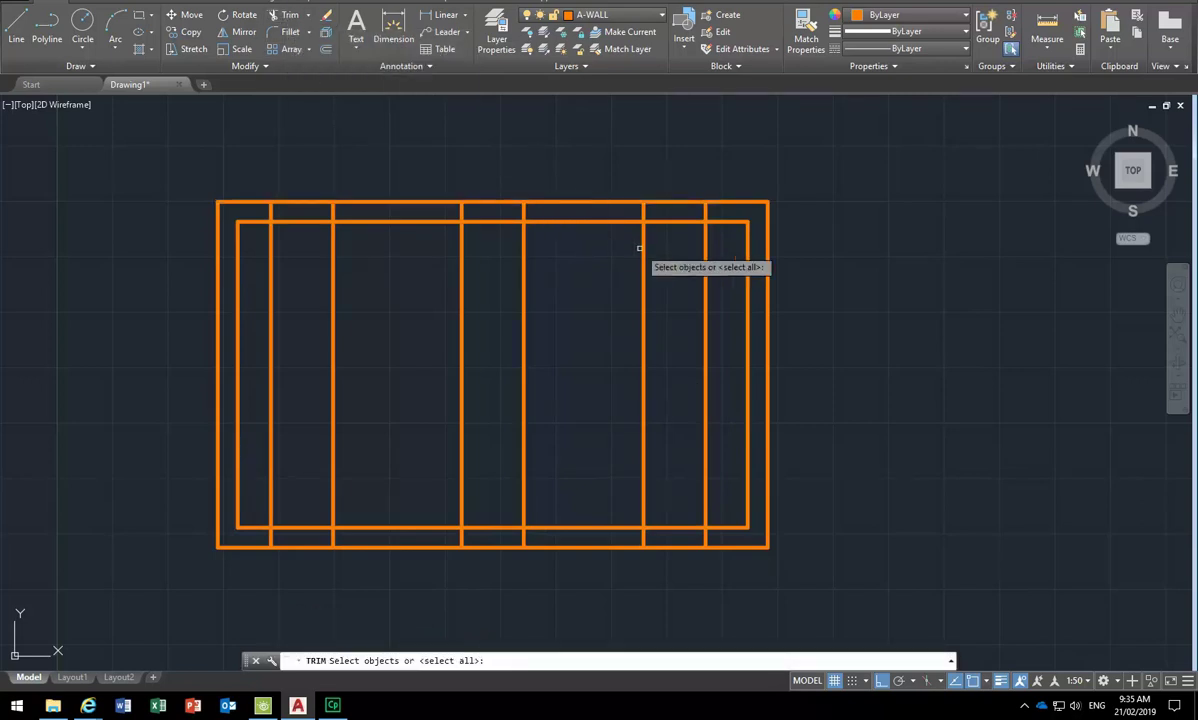
left_click(587, 222)
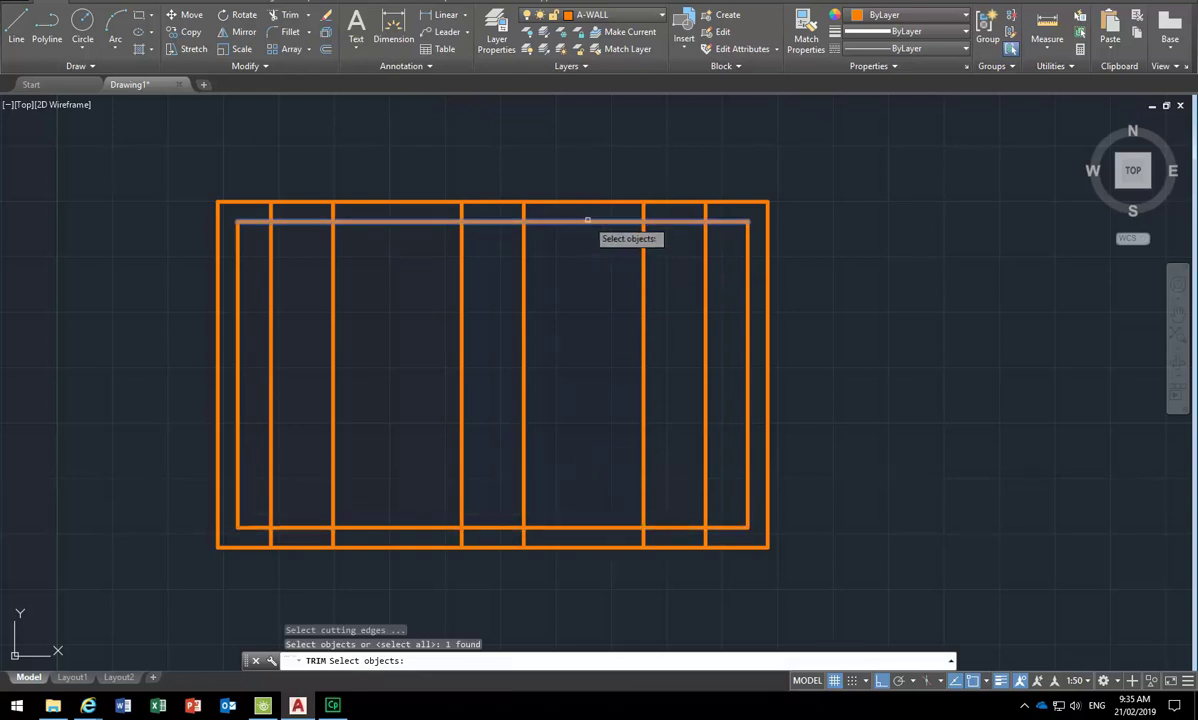
left_click(722, 251)
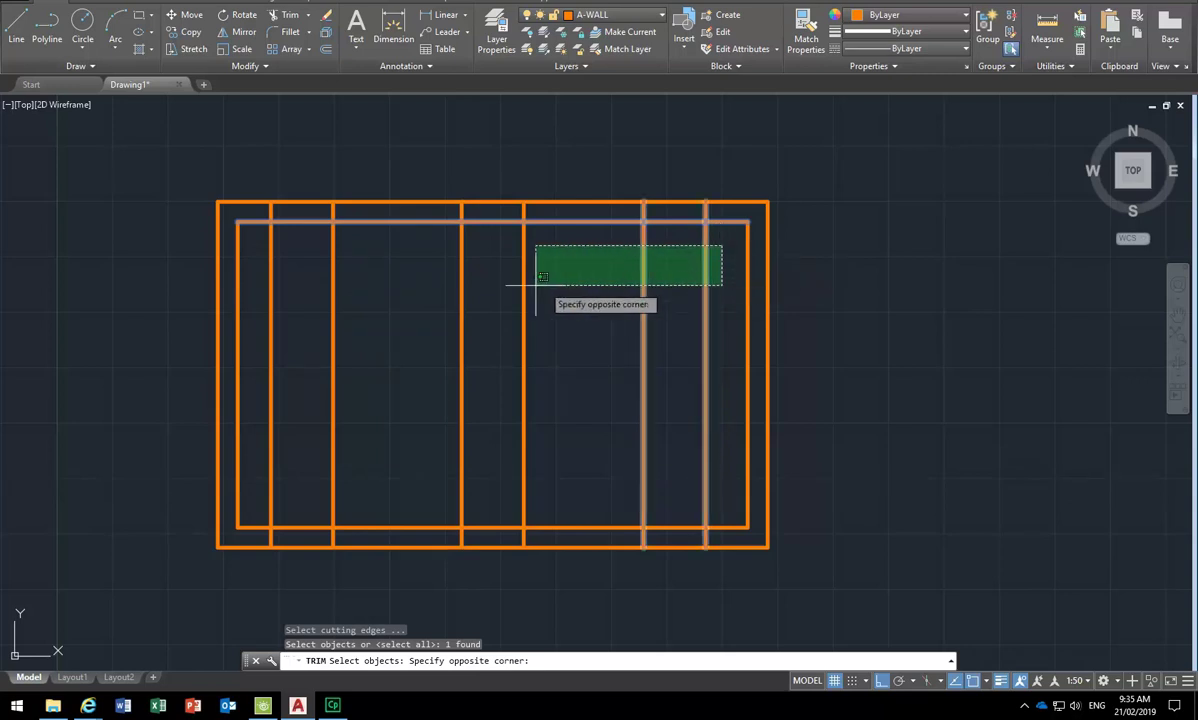
left_click(262, 264)
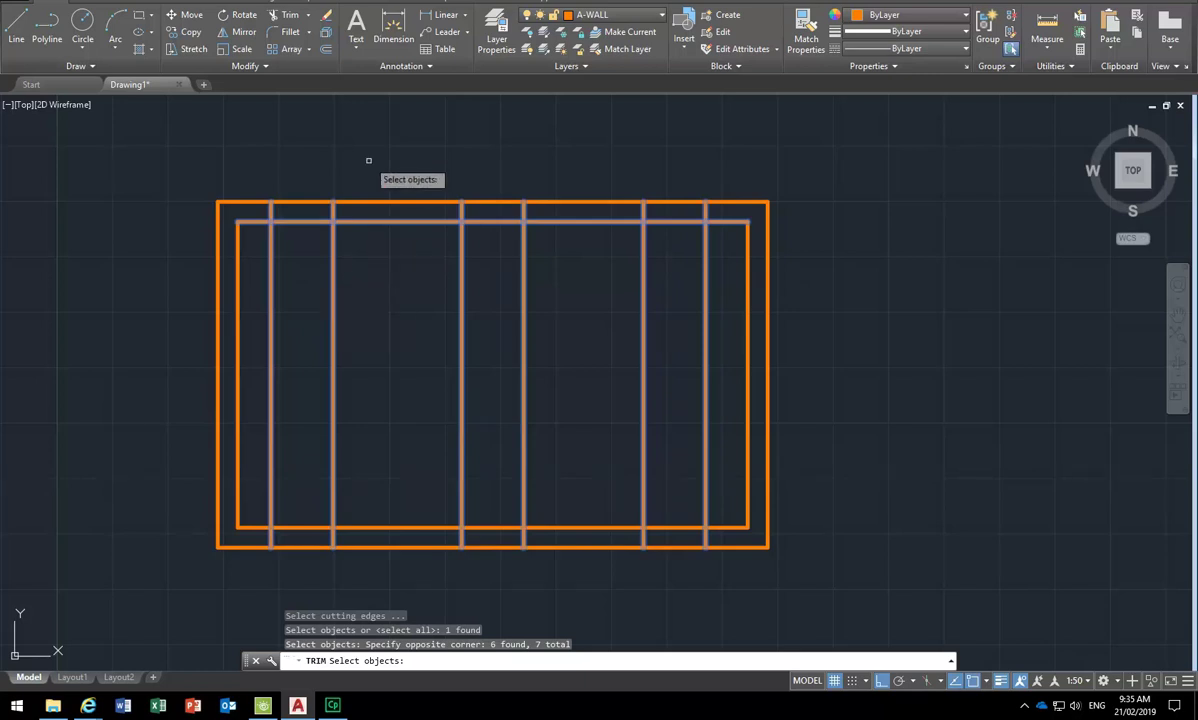
key("Return")
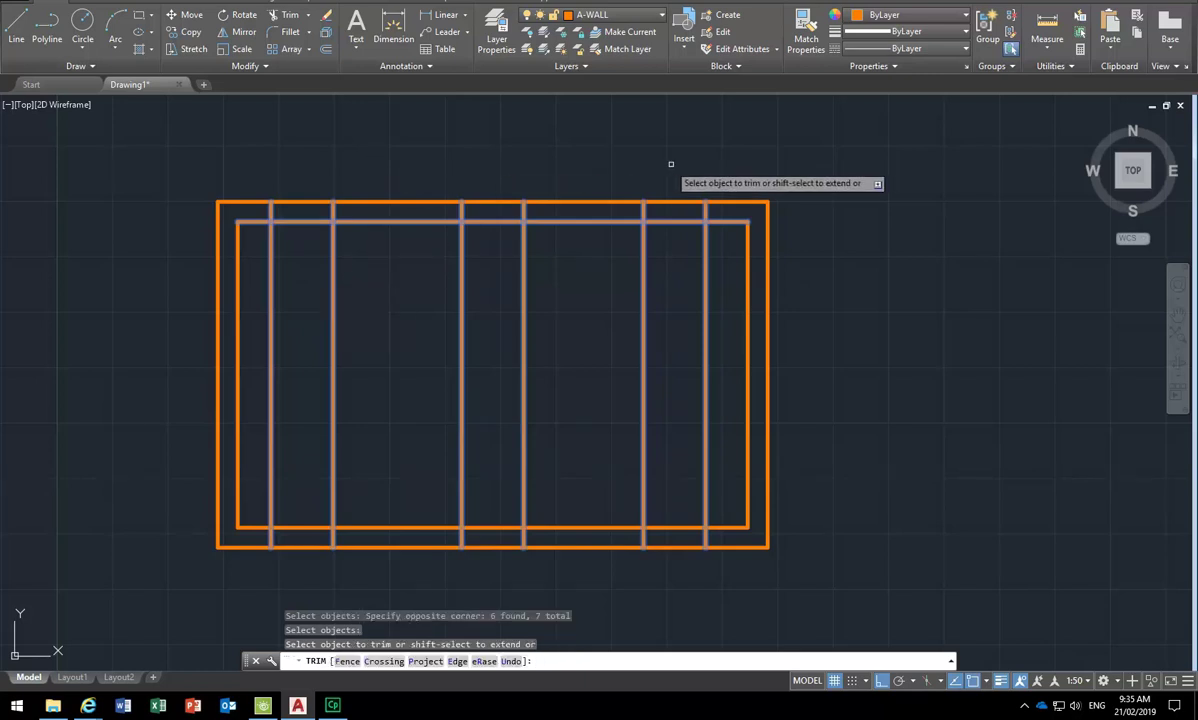
left_click(726, 257)
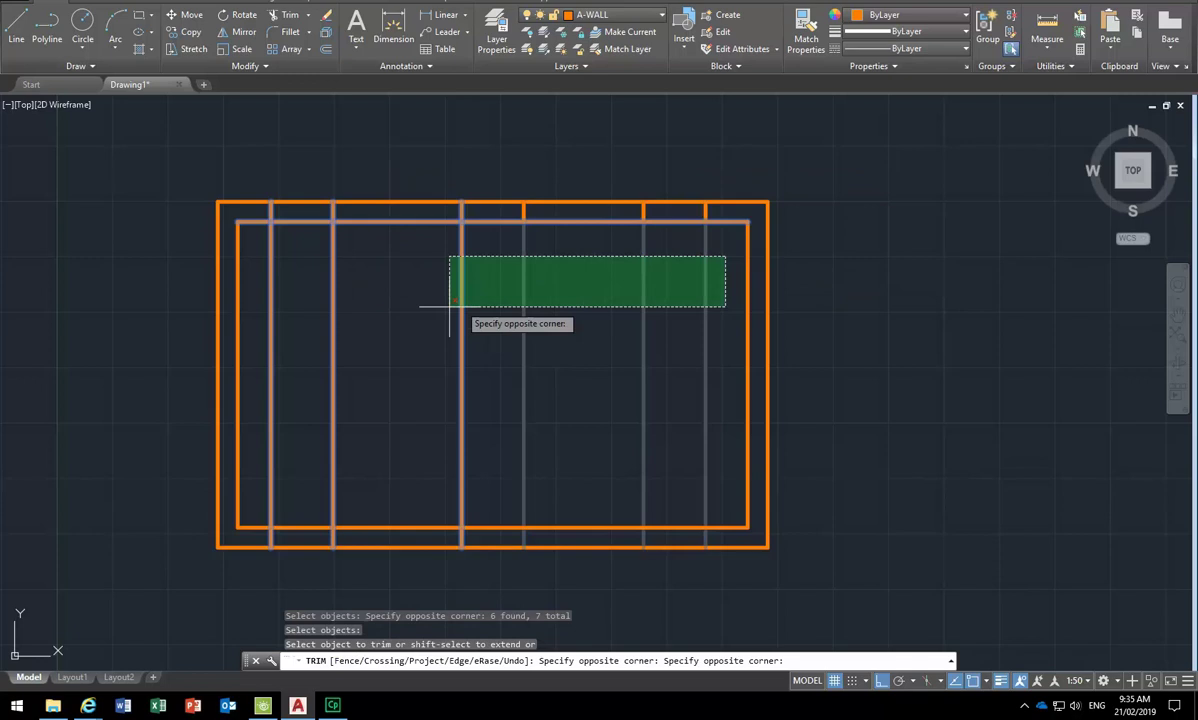
left_click(264, 316)
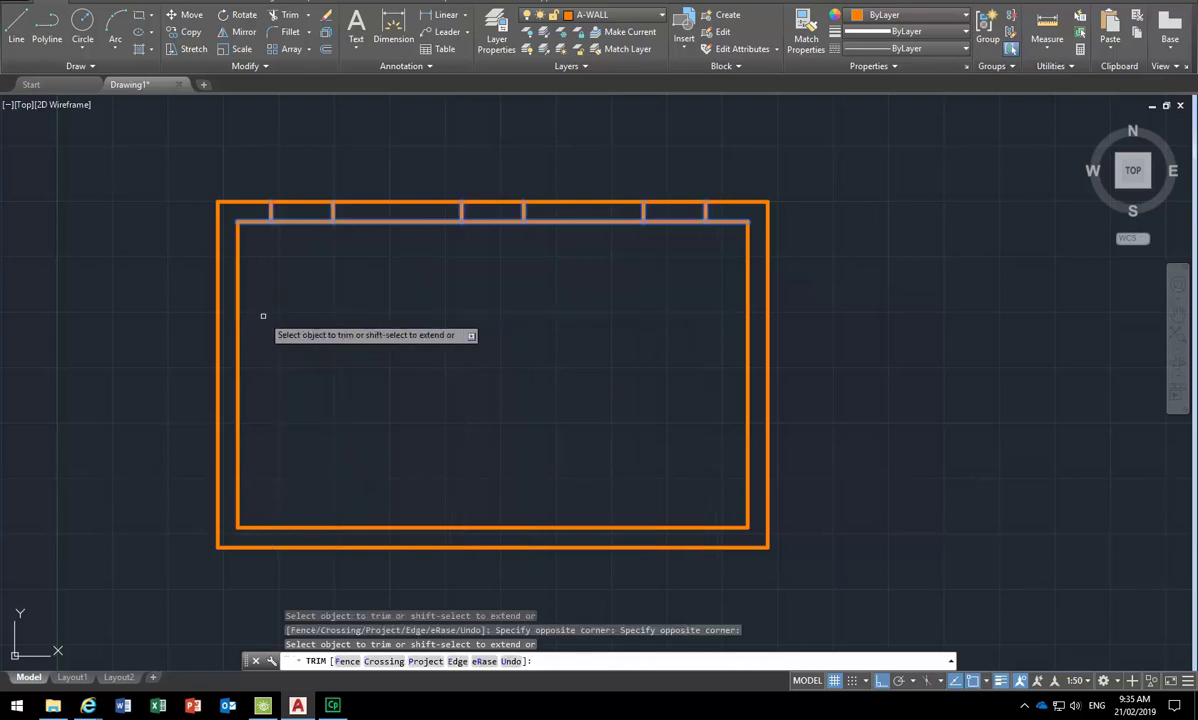
Trim the inner and outer upper wall lines between each pair of opening lines to cut the three window openings
left_click(679, 180)
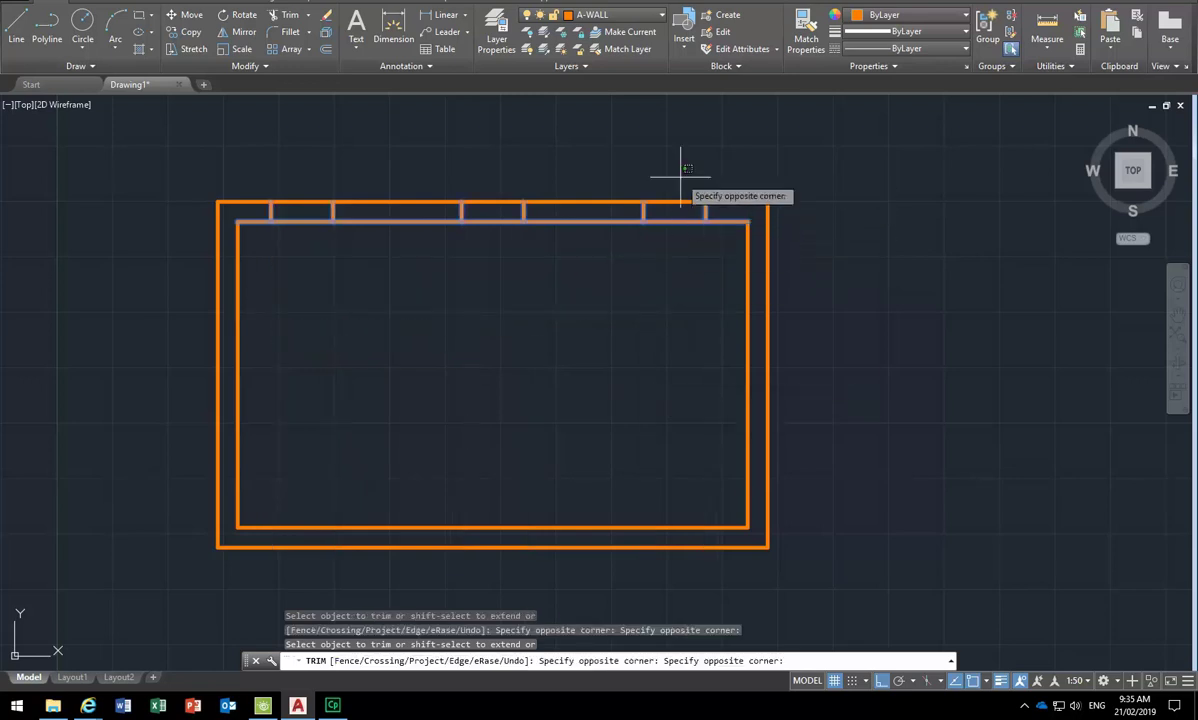
left_click(648, 306)
left_click(505, 168)
left_click(489, 267)
left_click(316, 183)
left_click(298, 224)
right_click(331, 186)
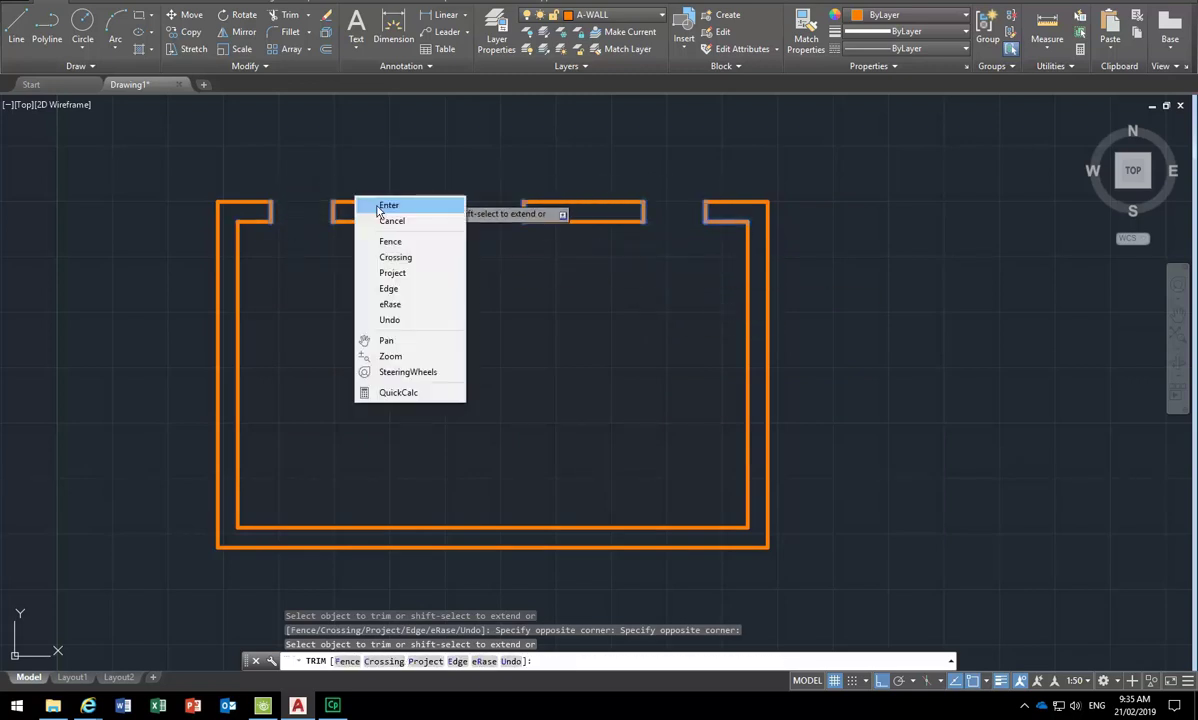
left_click(352, 192)
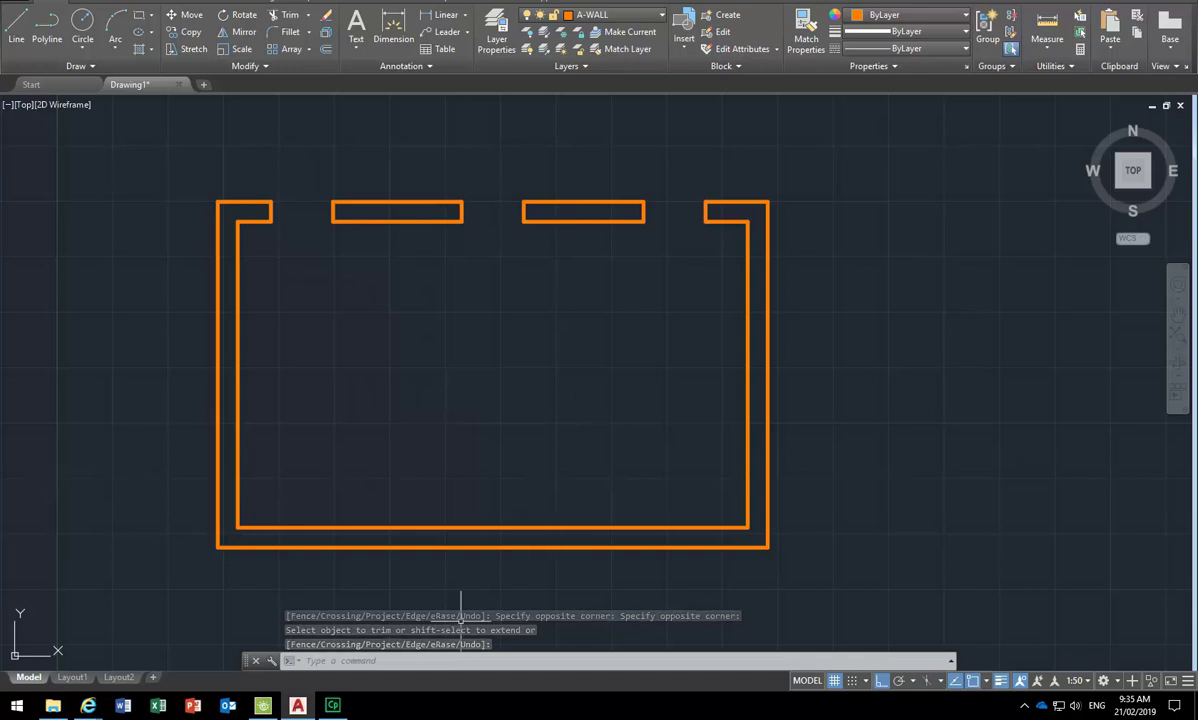
Check the window and door opening dimensions along the right wall in the floor plan PDF
mouse_move(88, 707)
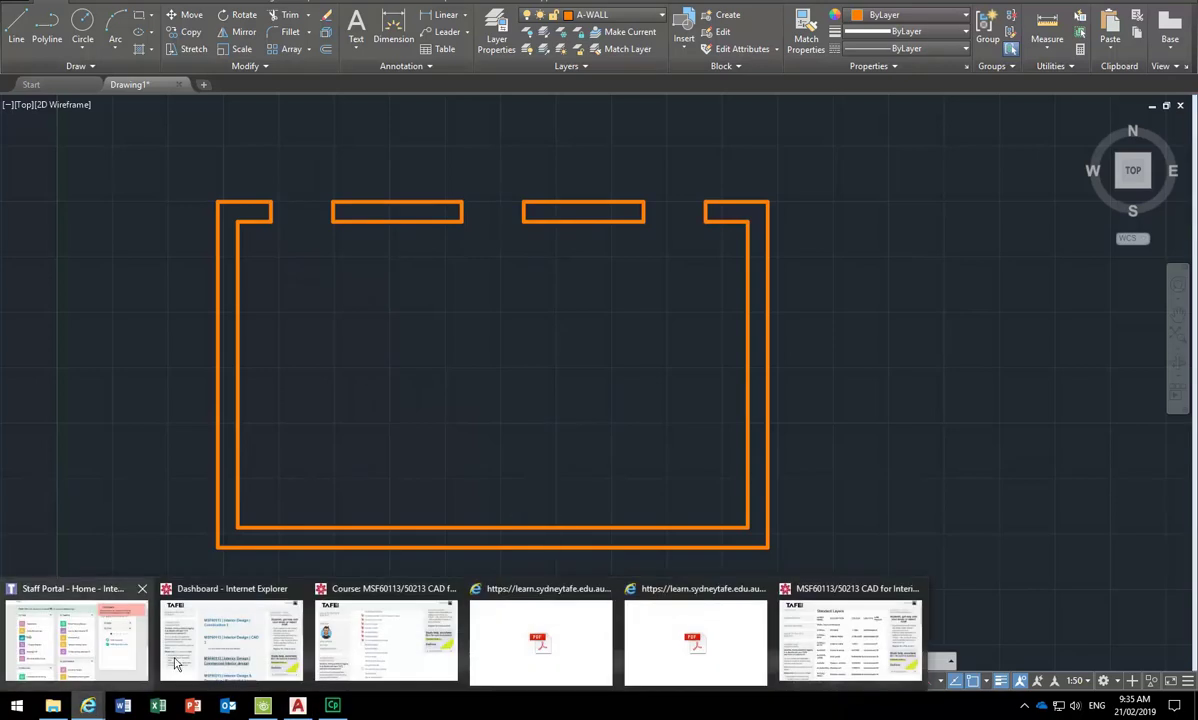
left_click(646, 656)
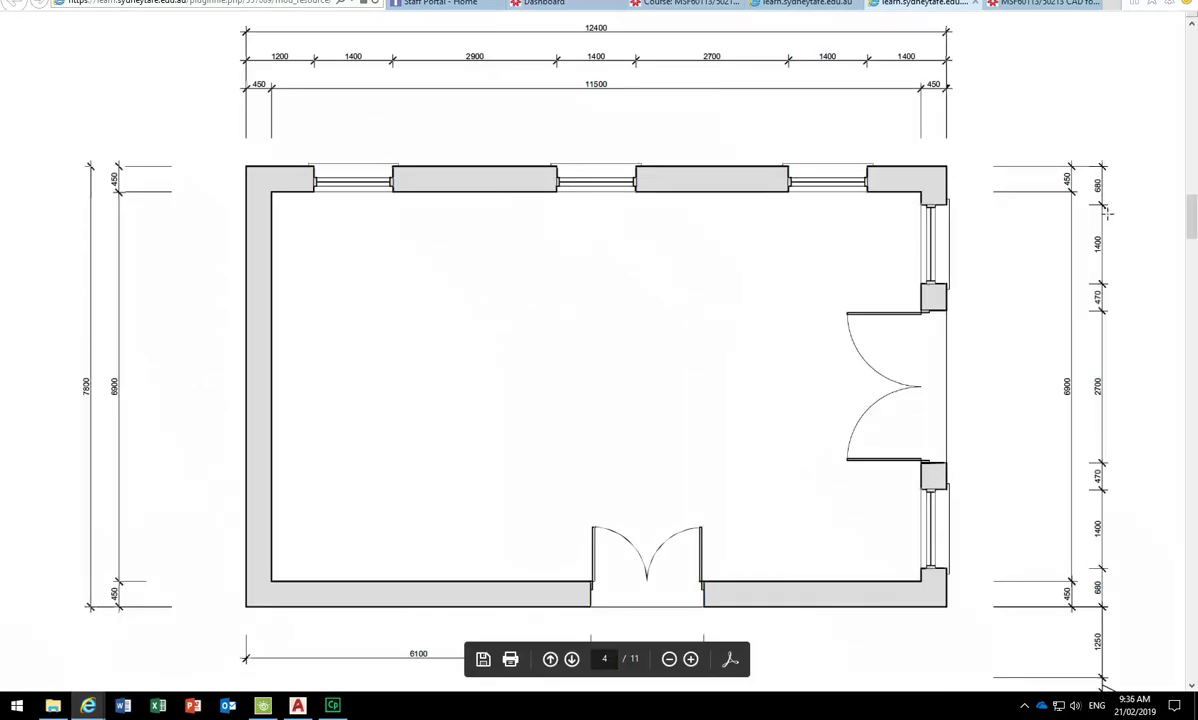
scroll(1110, 193, "up", 2, "ctrl")
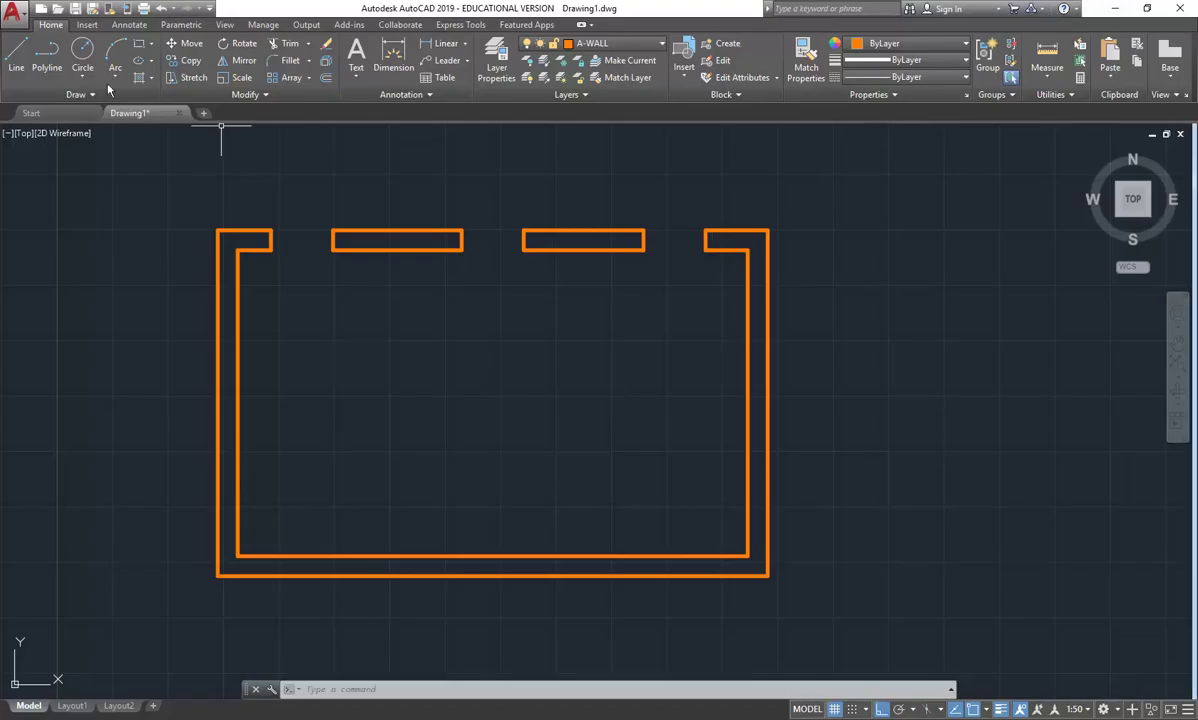
left_click(16, 55)
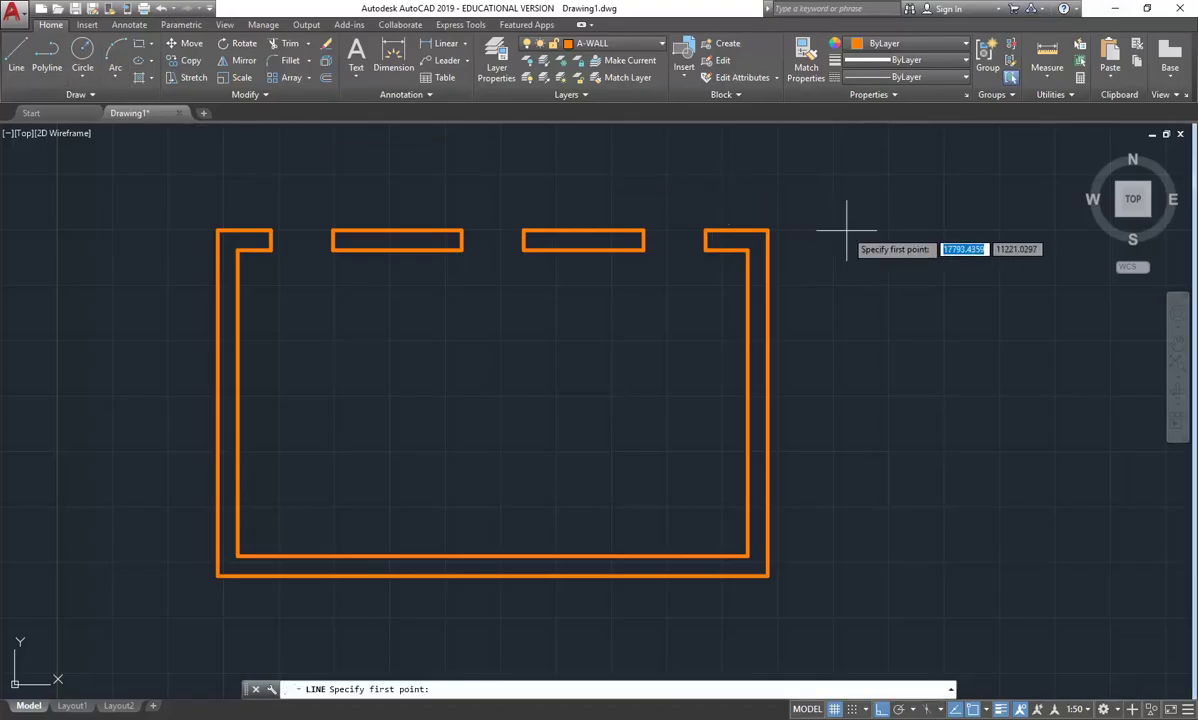
scroll(848, 224, "up", 5)
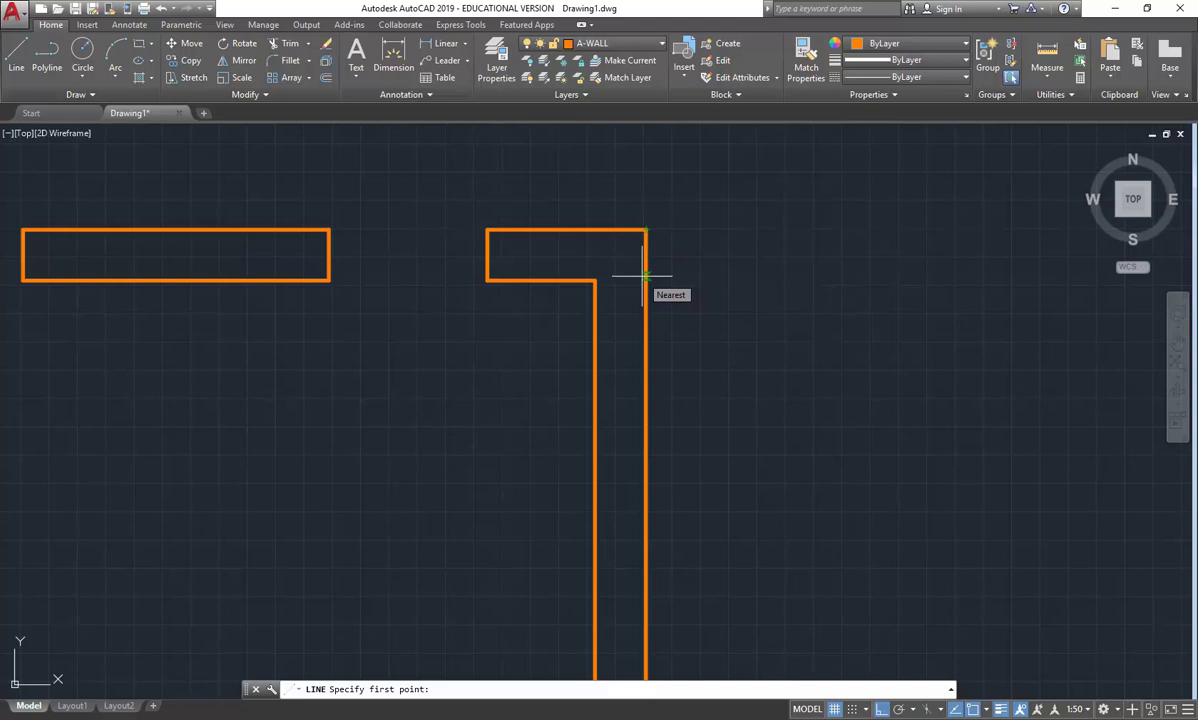
type("680")
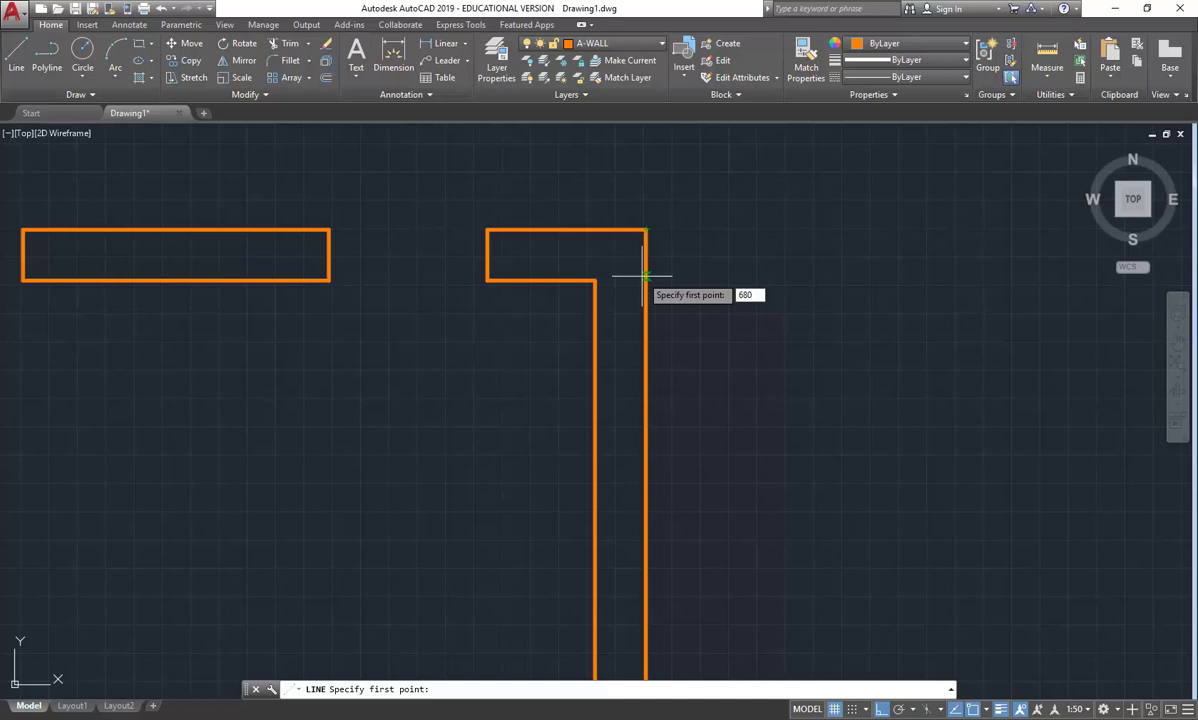
key("Return")
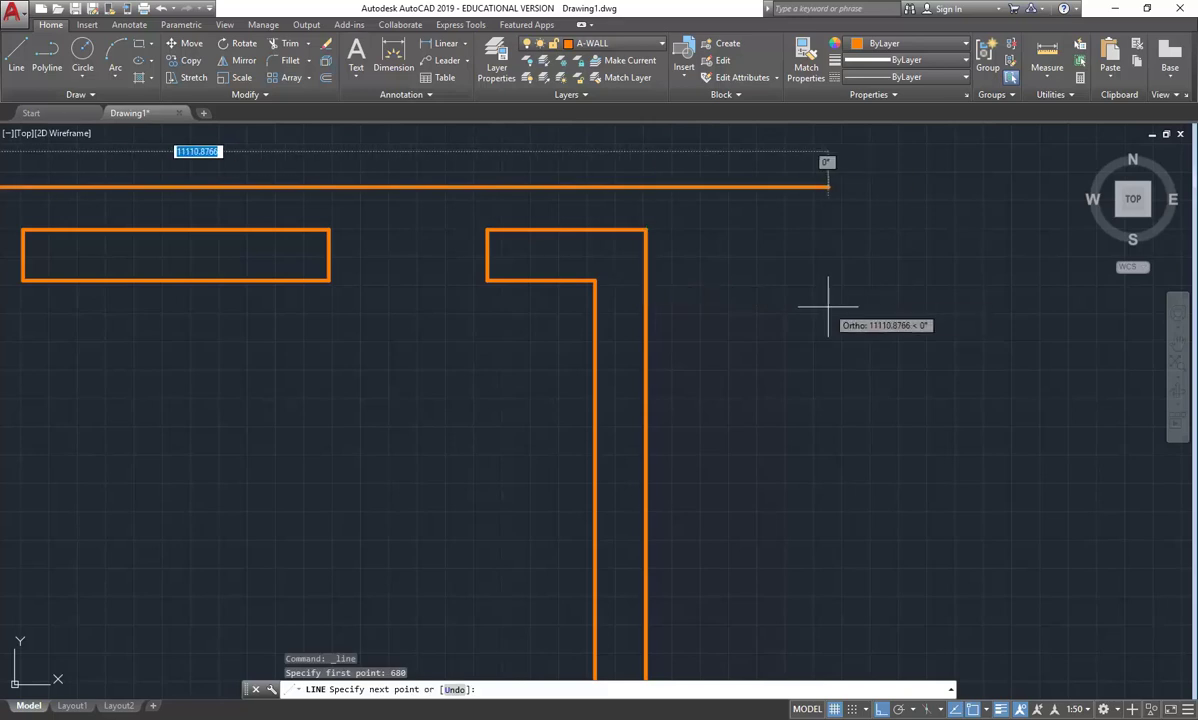
scroll(828, 307, "down", 5)
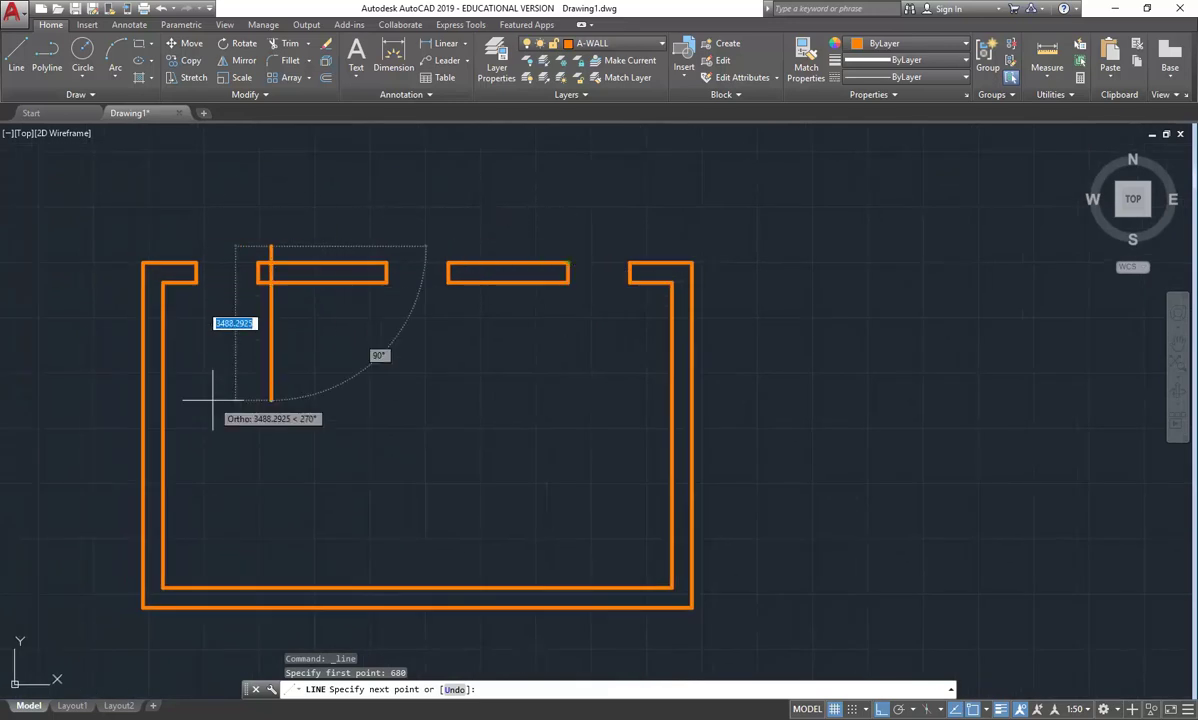
key("Escape")
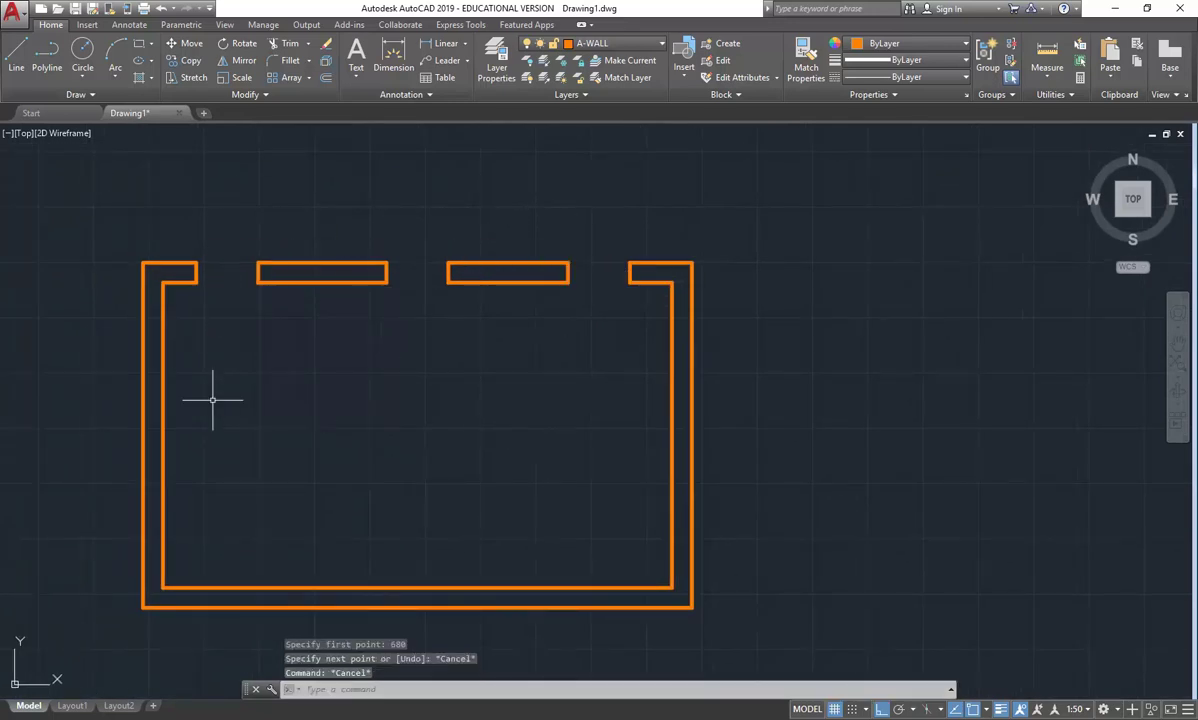
Turn off the Nearest object snap in the running object snap settings
left_click(987, 709)
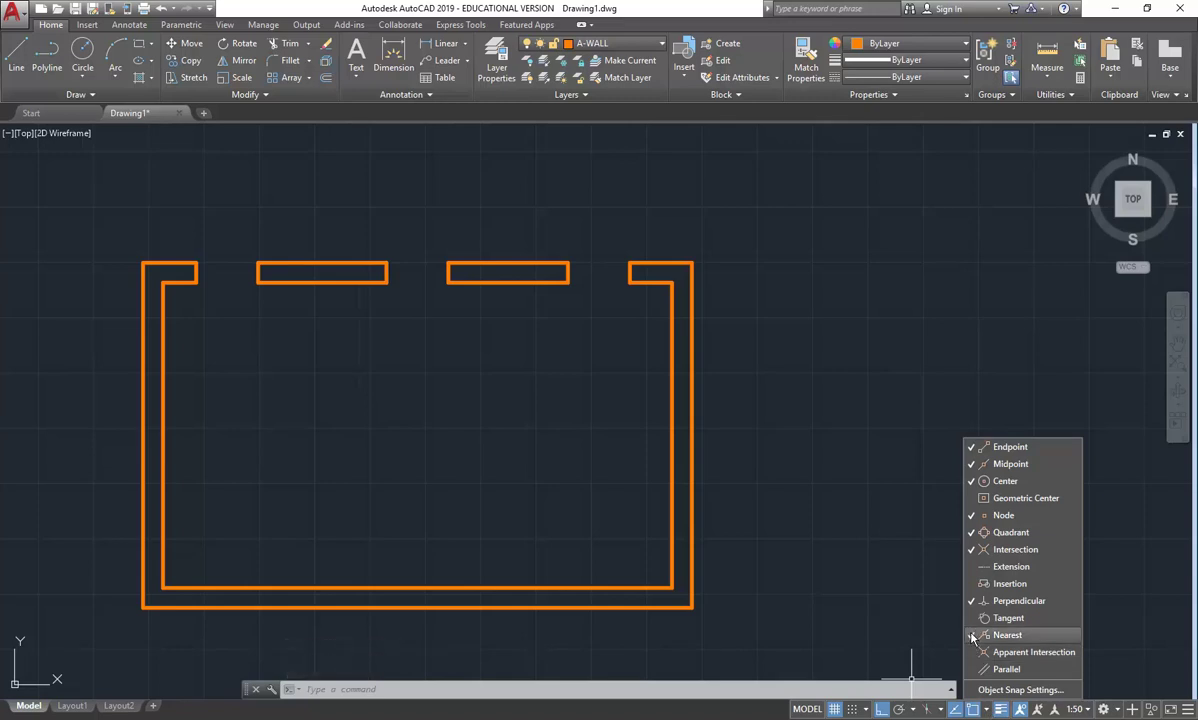
left_click(1005, 635)
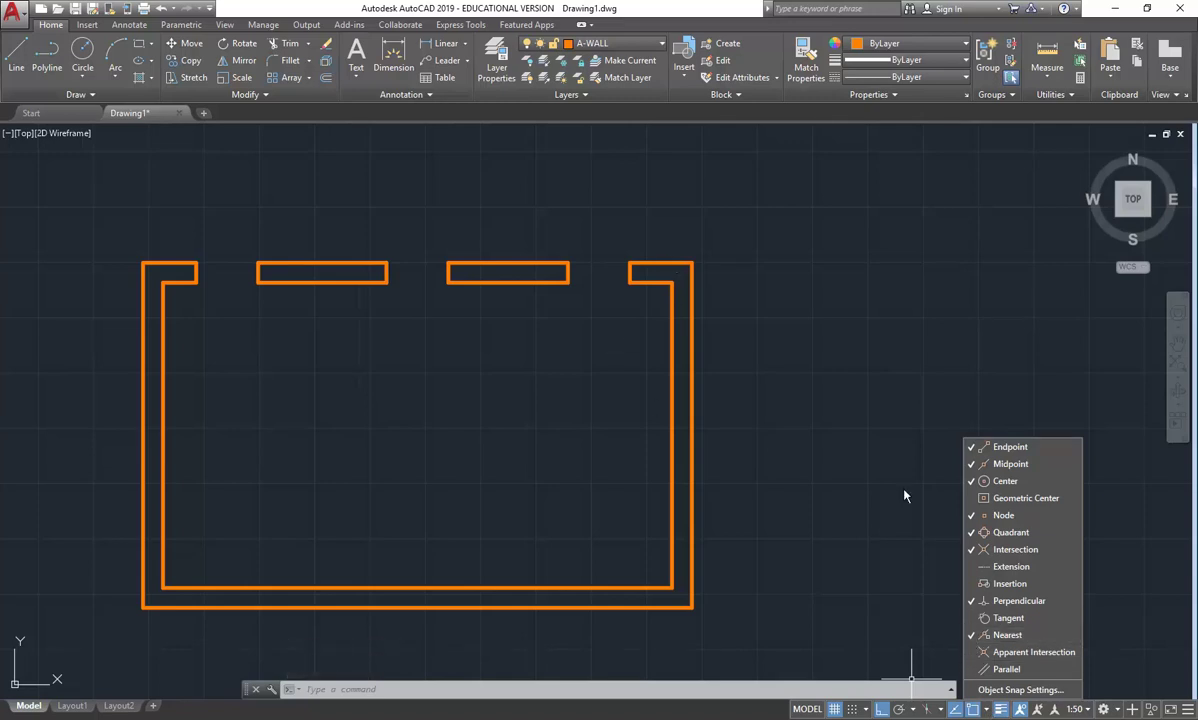
left_click(986, 709)
scroll(685, 221, "up", 2)
scroll(685, 221, "up", 2)
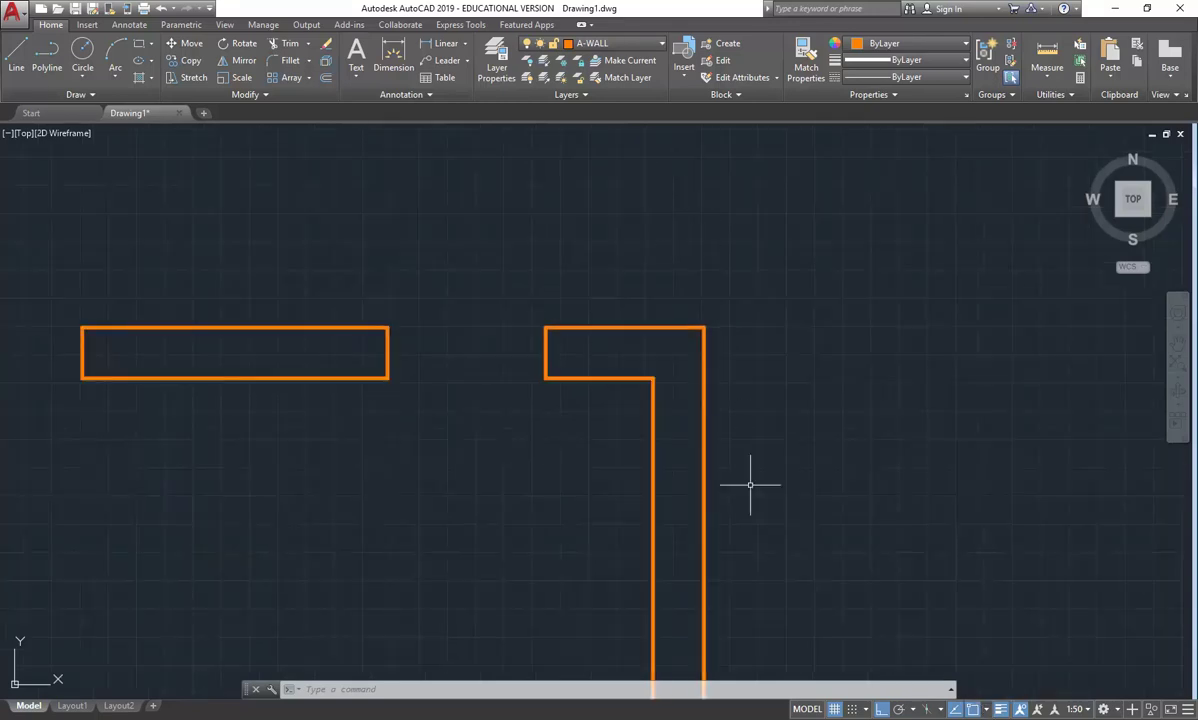
left_click(987, 709)
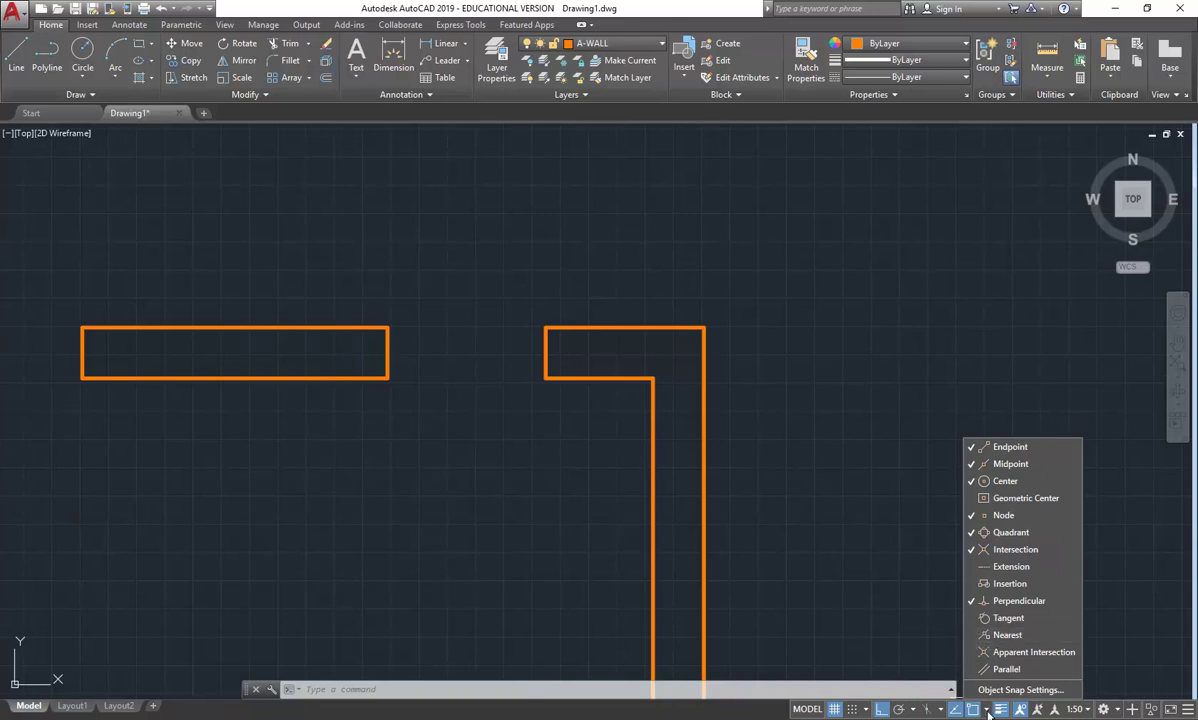
Draw a line across the right wall's thickness, starting 680 below the building's outer upper-right corner
left_click(16, 56)
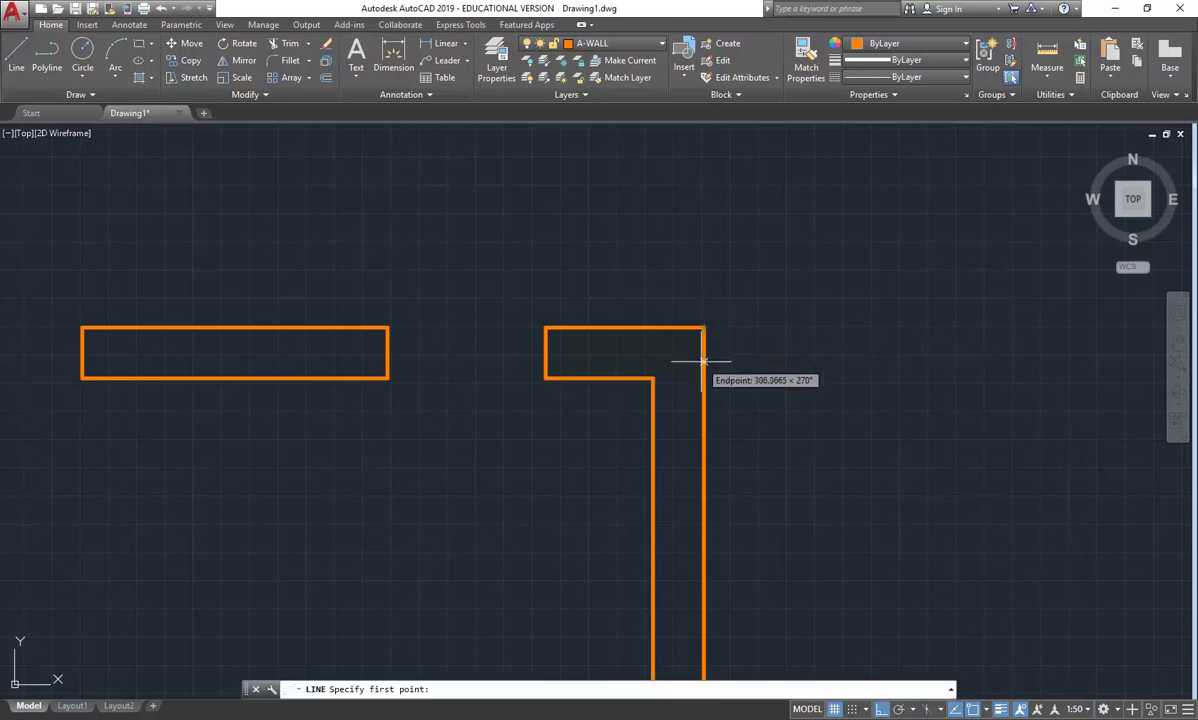
type("680")
key("Return")
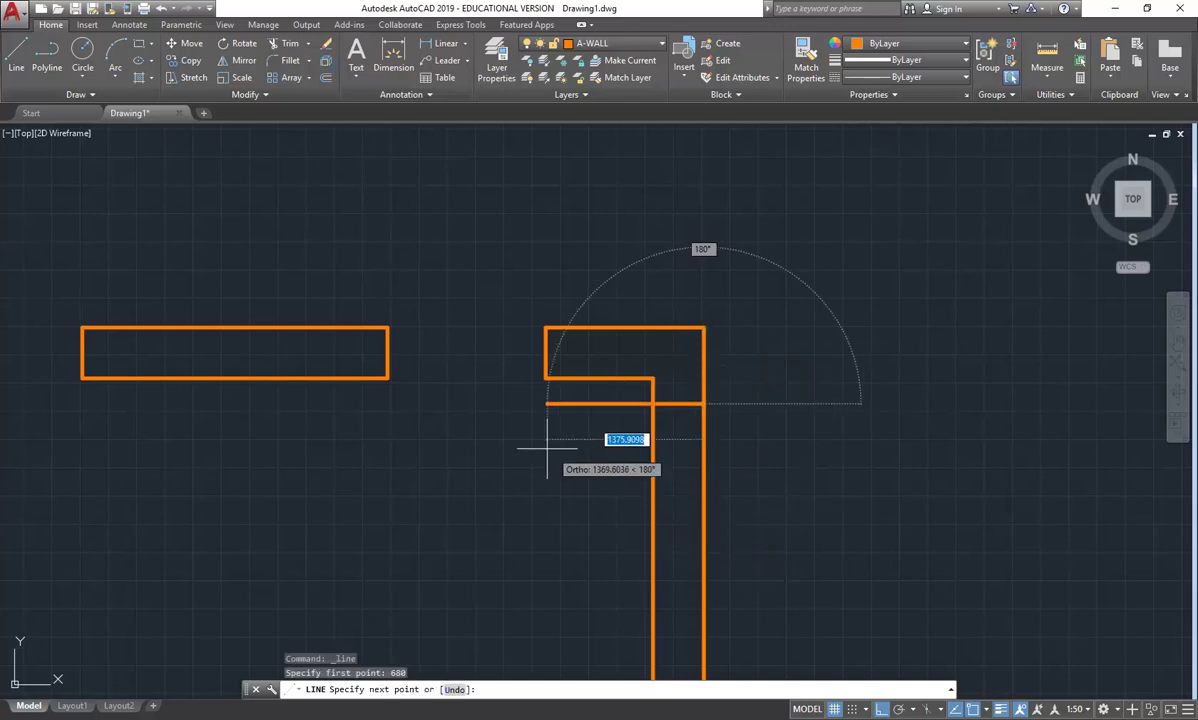
left_click(652, 404)
right_click(575, 398)
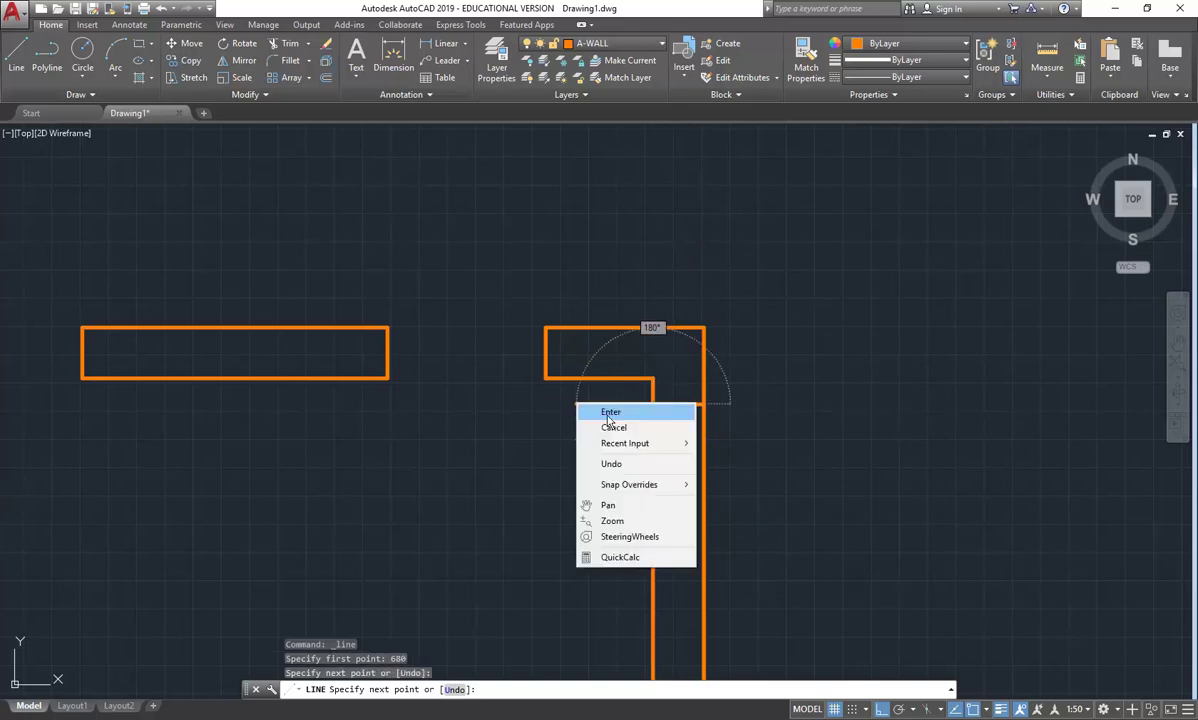
left_click(606, 409)
Offset the new right-wall line 1400 downward to mark the far side of the upper window opening
middle_click_drag(544, 492, 510, 374)
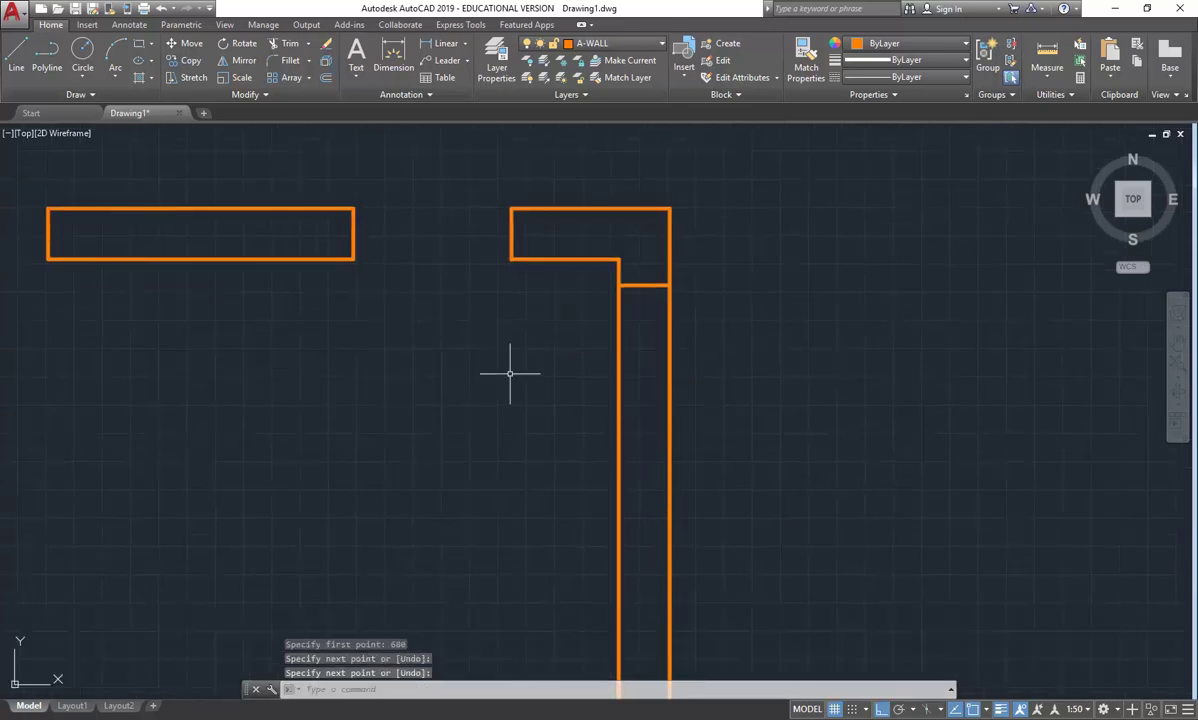
left_click(326, 79)
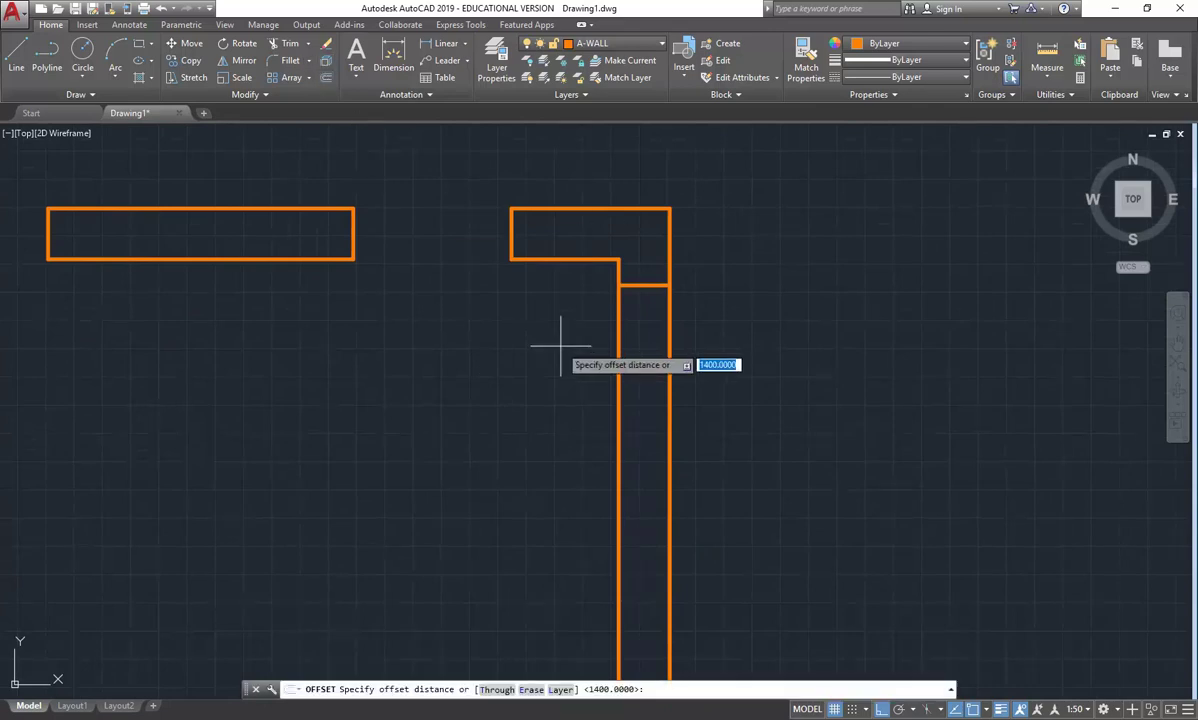
type("681400")
key("Return")
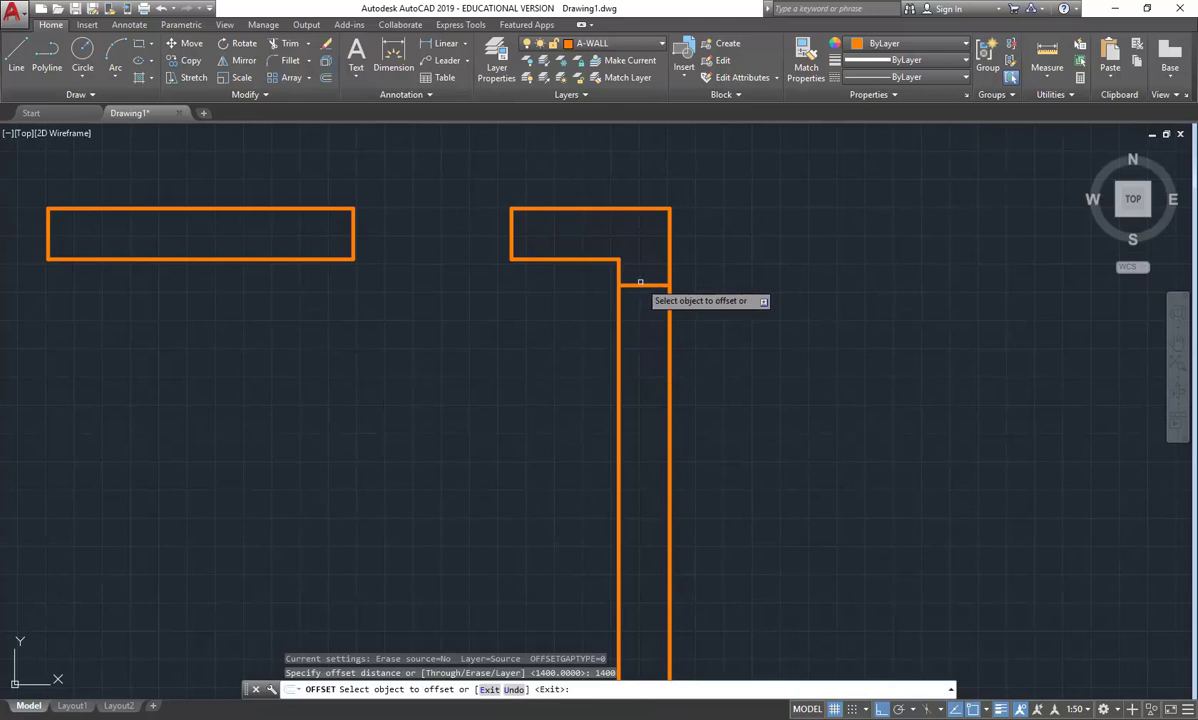
left_click(634, 284)
left_click(540, 463)
mouse_move(540, 463)
middle_mouse_down()
mouse_move(527, 334)
mouse_move(553, 307)
middle_mouse_up()
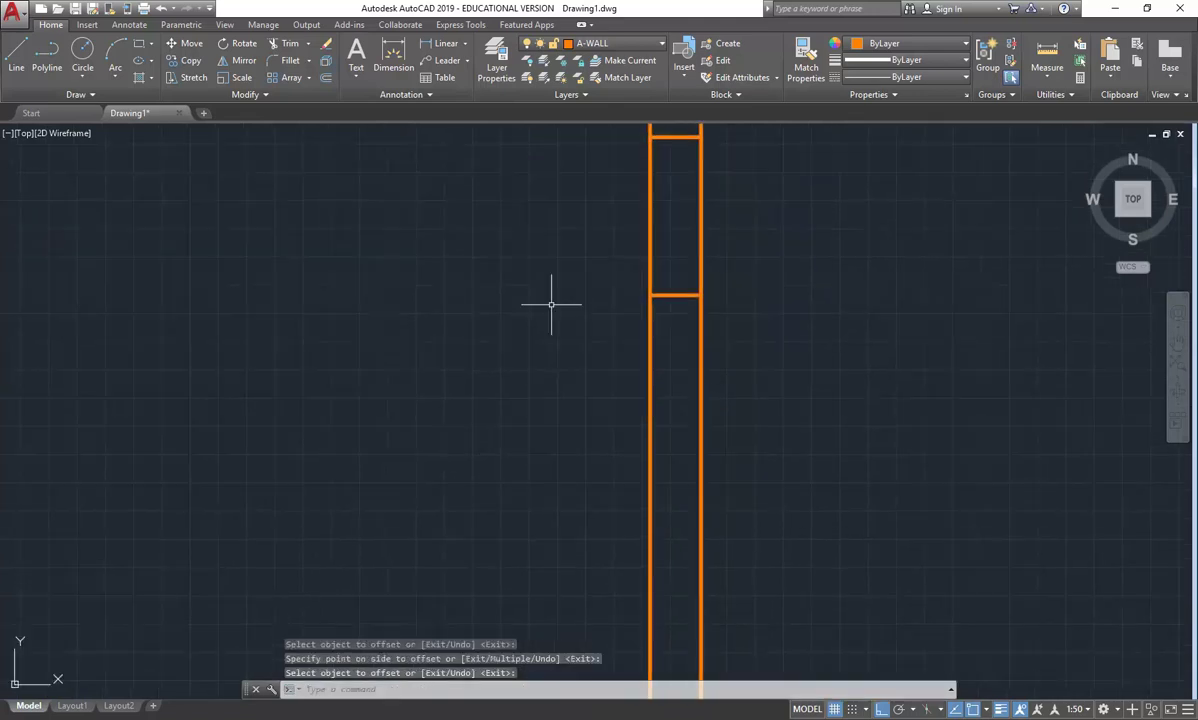
key("Return")
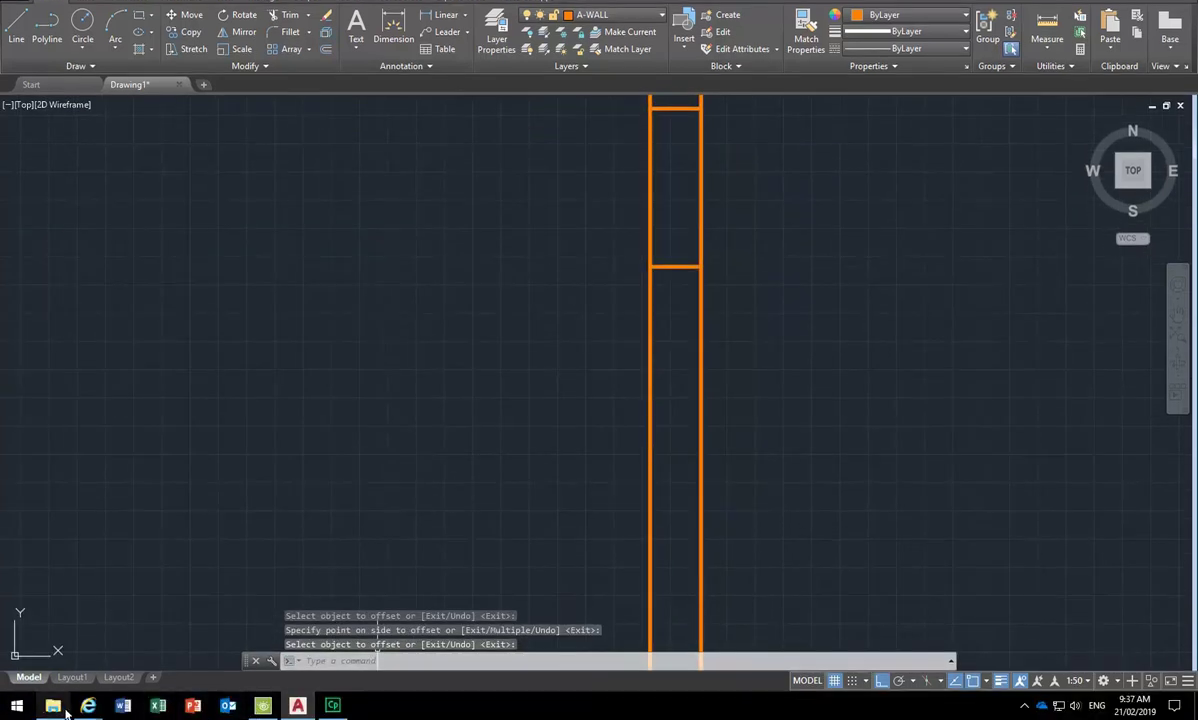
Switch to the floor plan PDF and check the pier and door opening dimensions below the right wall's upper window
mouse_move(88, 706)
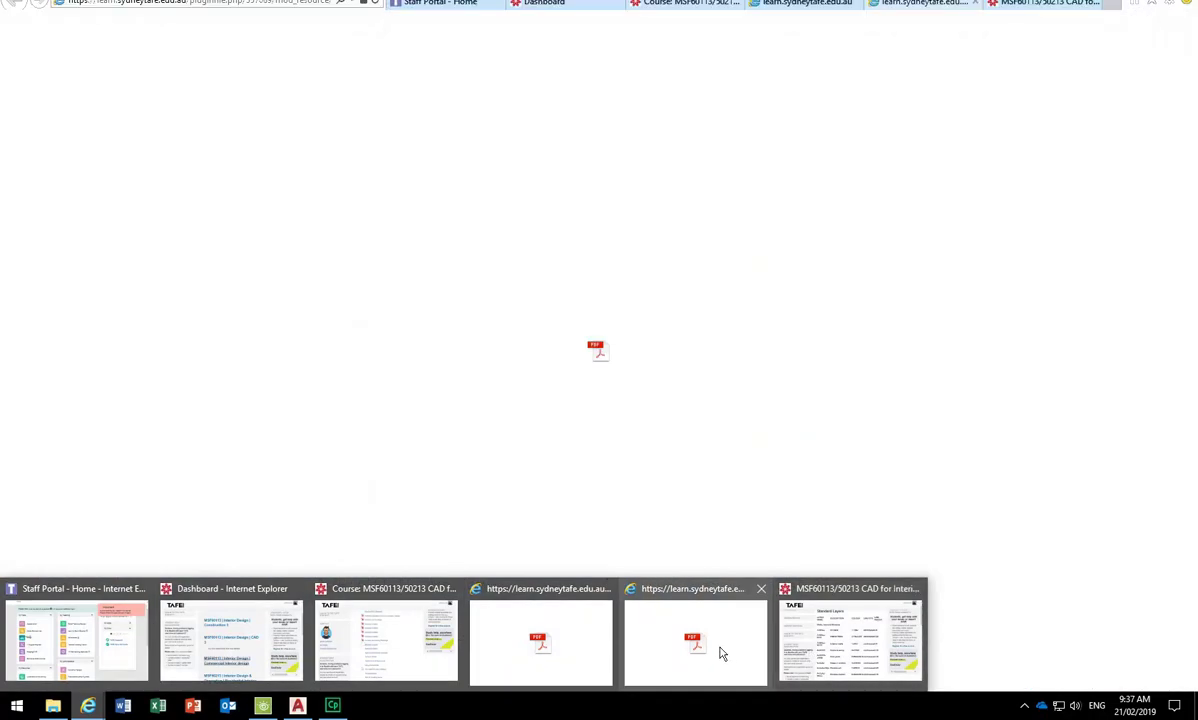
left_click(722, 650)
scroll(610, 290, "down", 1)
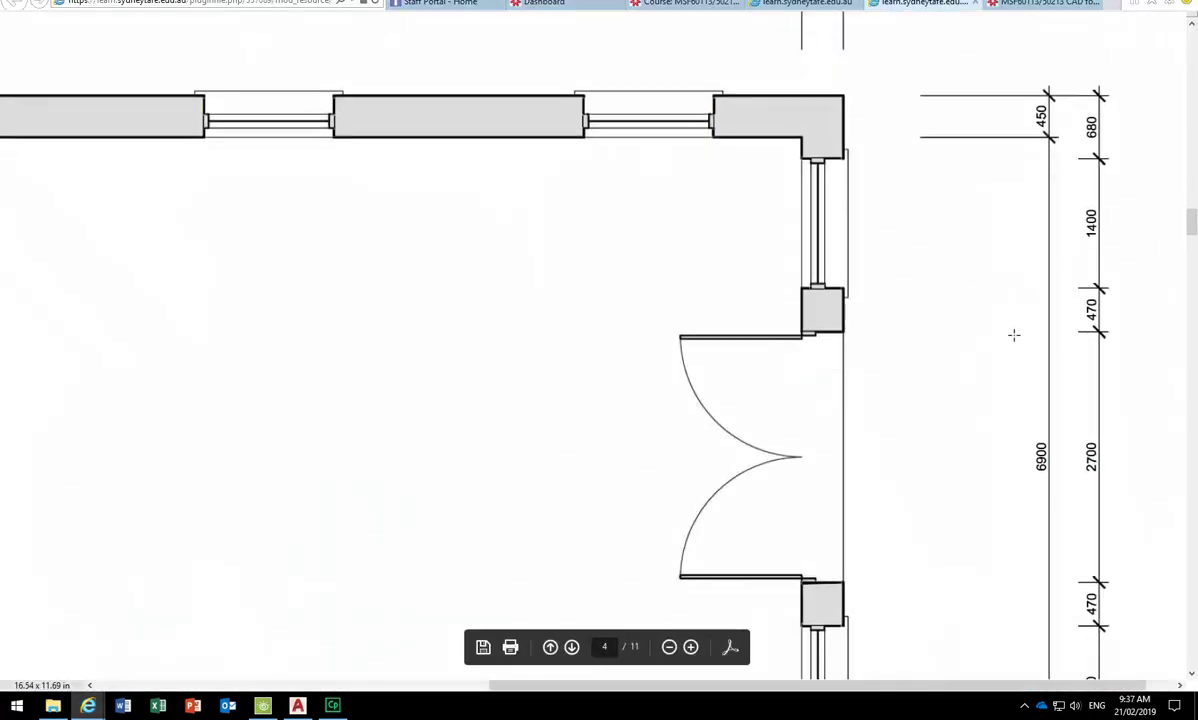
scroll(1013, 334, "down", 2)
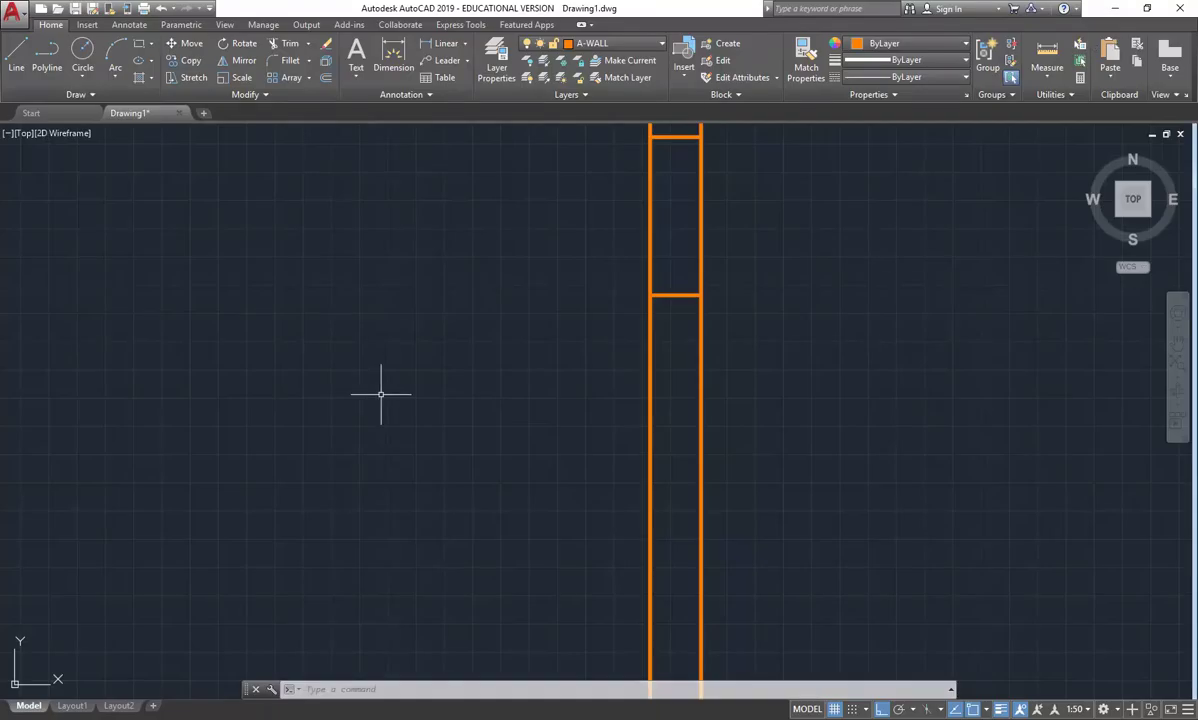
Back in AutoCAD, try to offset the upper window's lower line 3470 down the right wall, and undo it
left_click(326, 77)
type("3470")
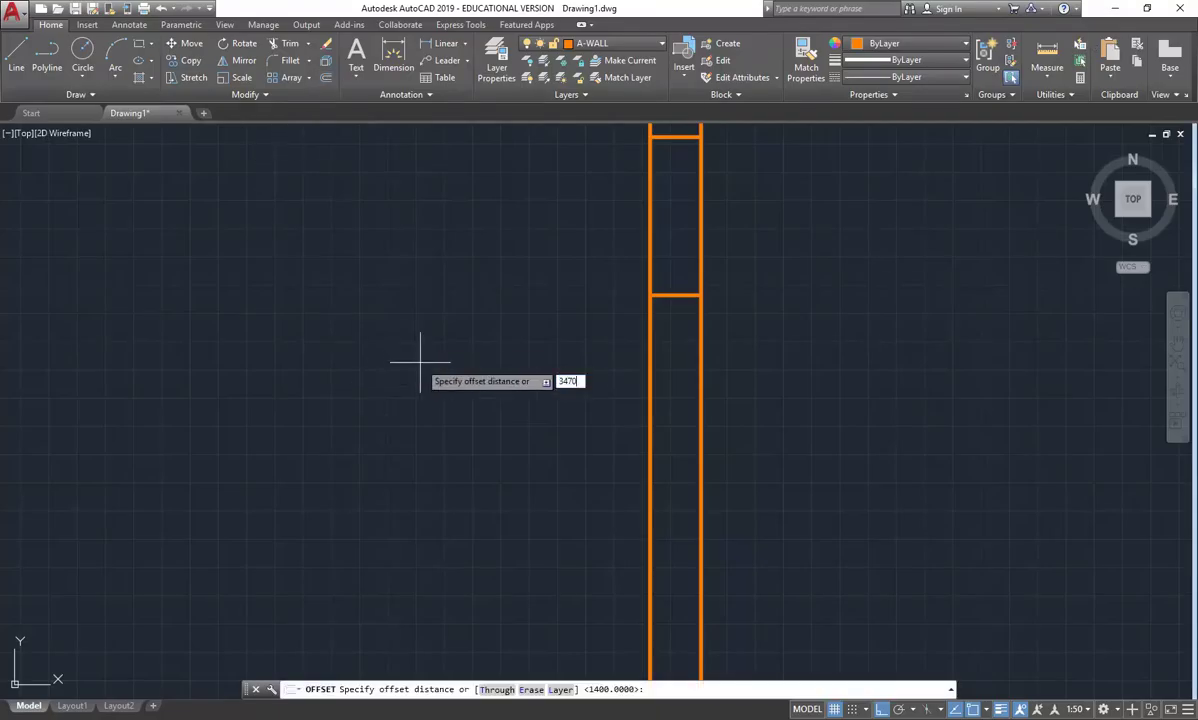
key("Return")
left_click(668, 296)
left_click(677, 489)
scroll(503, 300, "down", 2)
middle_click_drag(503, 300, 524, 342)
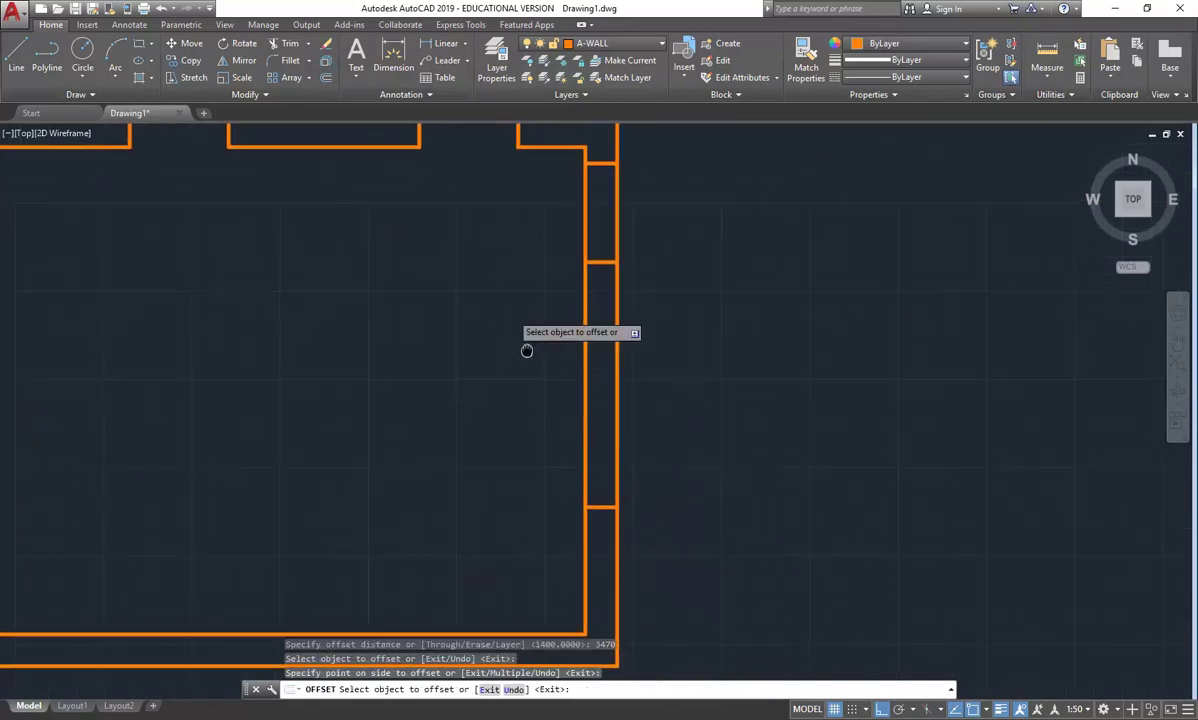
key("Return")
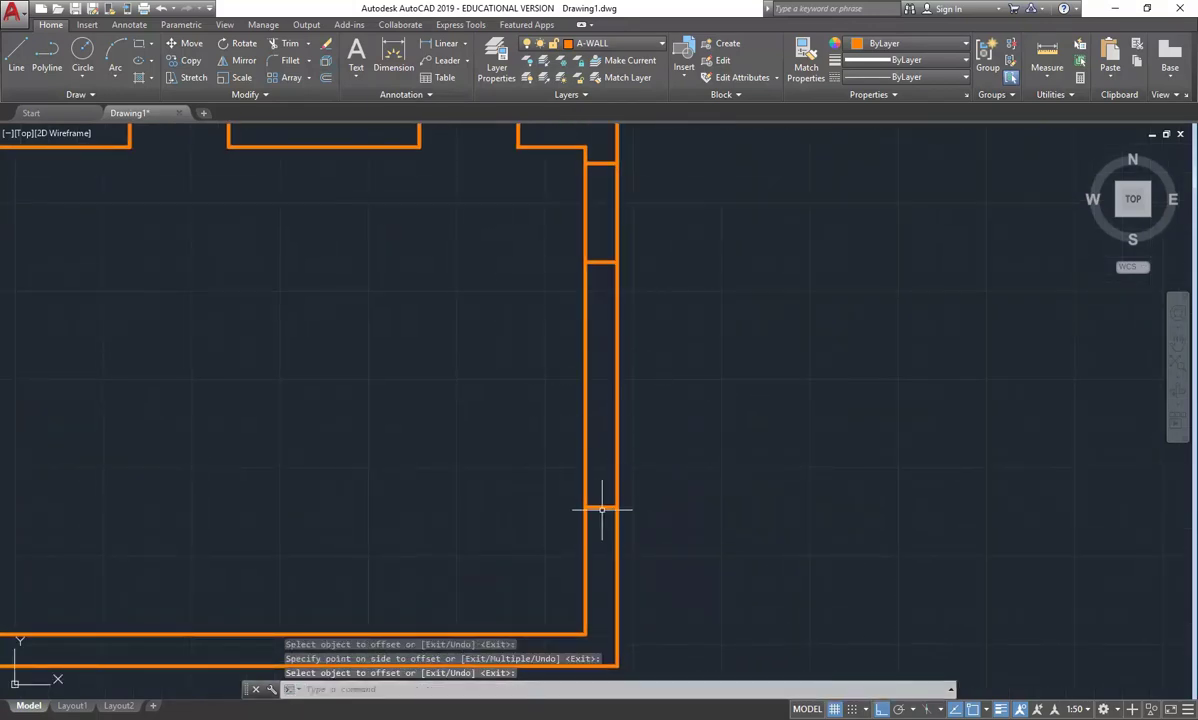
key("ctrl+z")
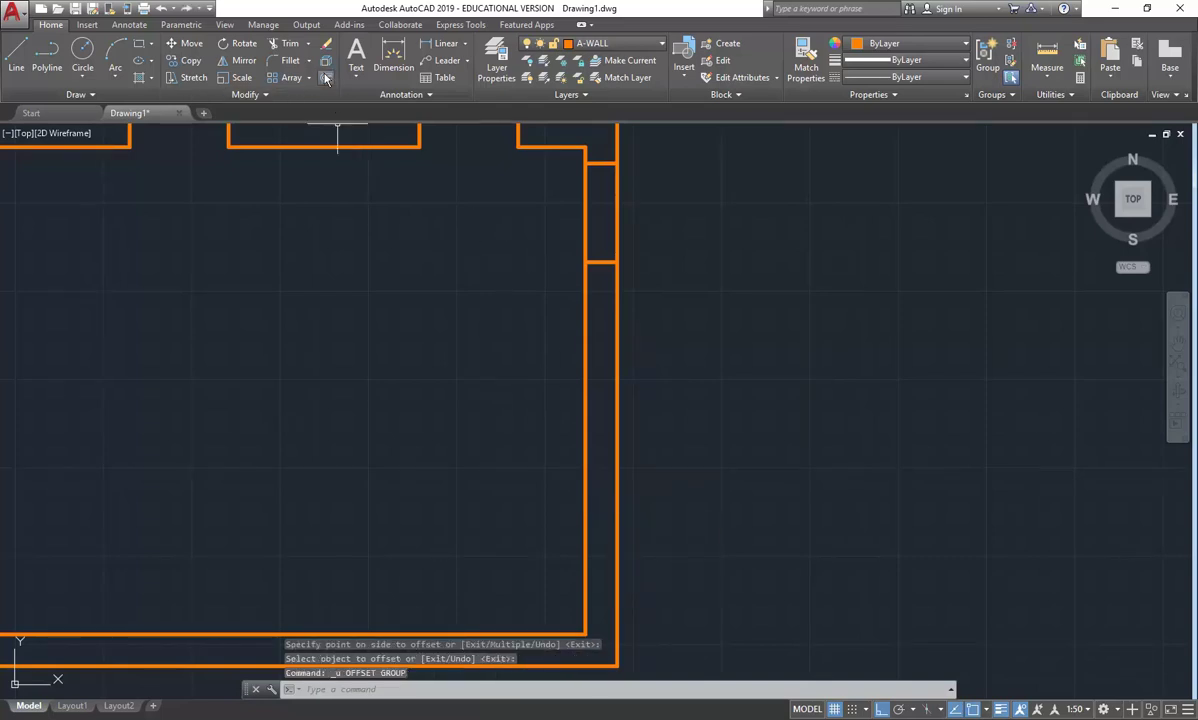
Offset the upper window's lower line 470 downward to mark the start of the right wall's door opening
left_click(326, 80)
type("470")
key("Return")
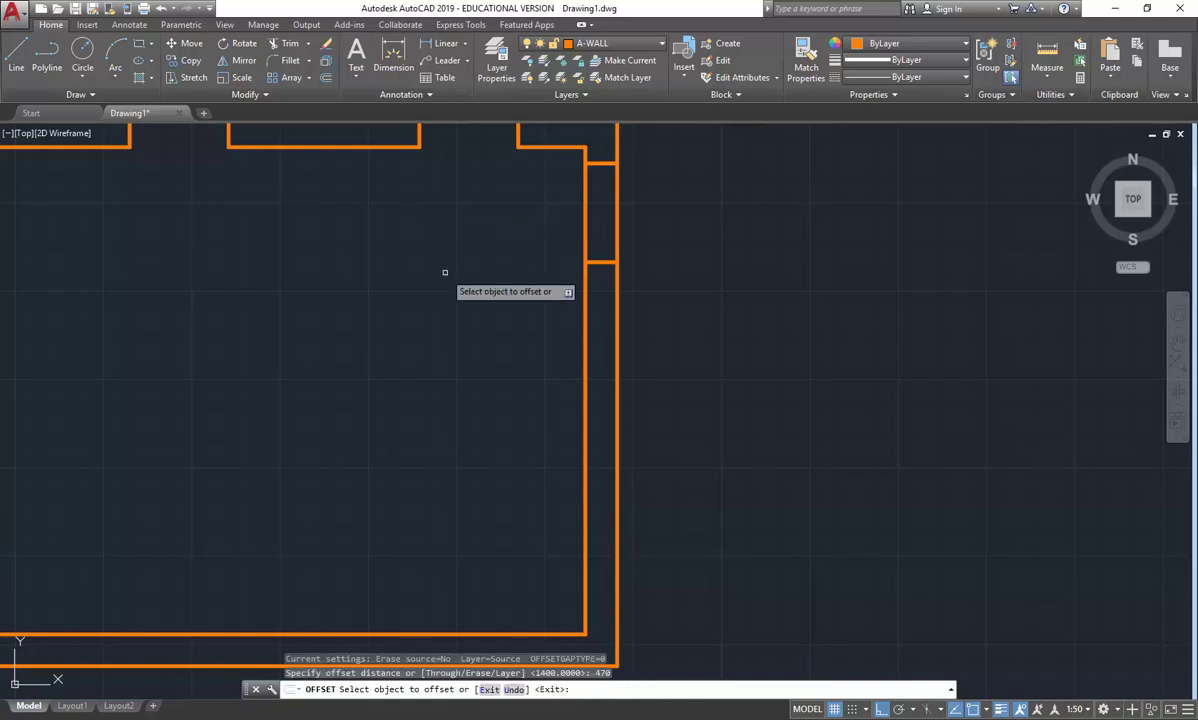
left_click(602, 263)
left_click(651, 393)
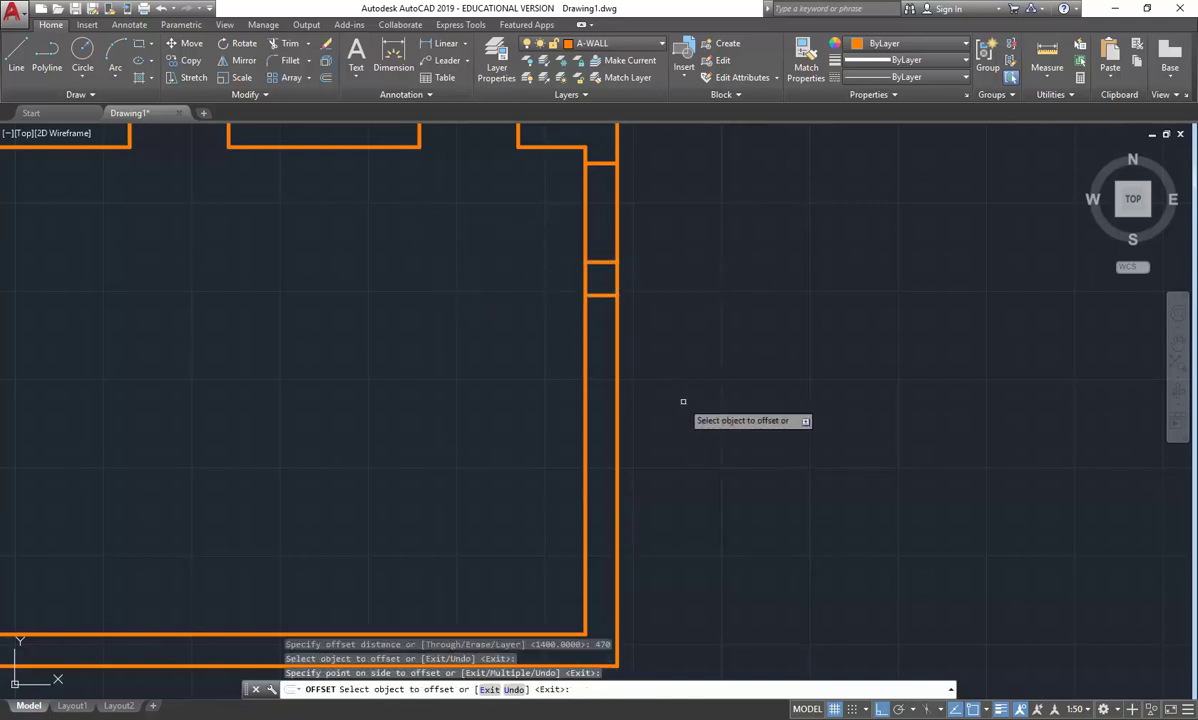
key("Return")
Offset the door opening's upper line 2700 downward to mark its far side
key("Return")
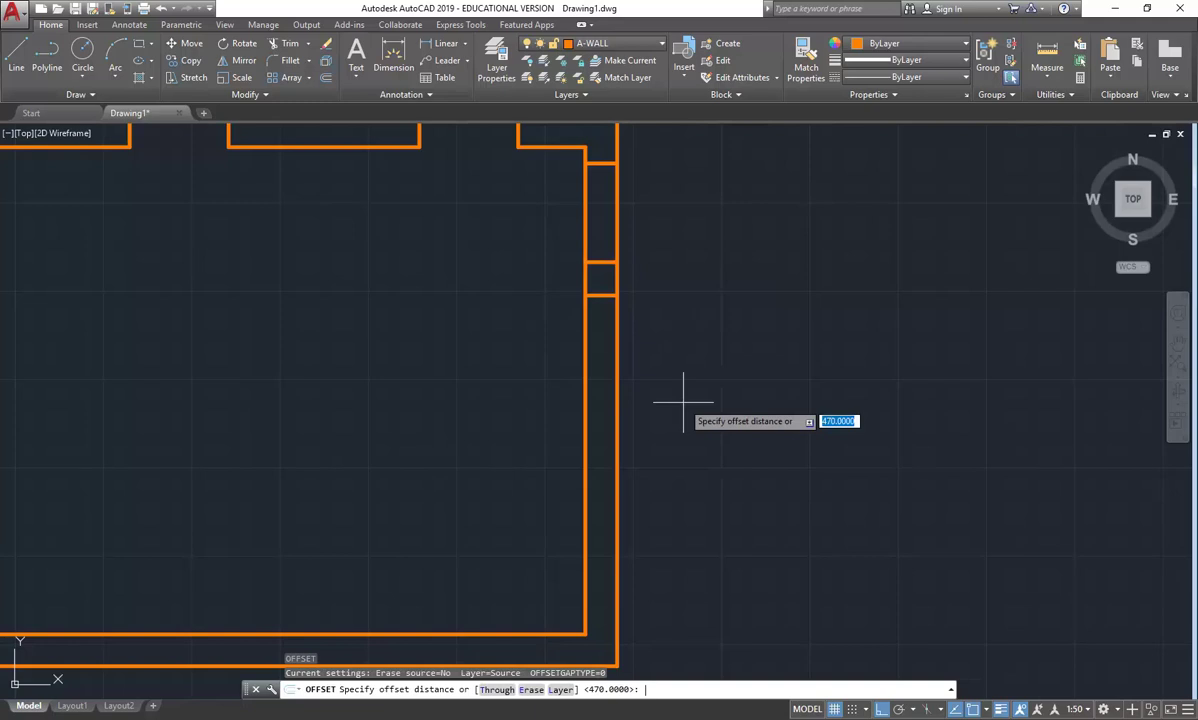
type("2700")
key("Return")
left_click(598, 296)
left_click(687, 488)
key("Return")
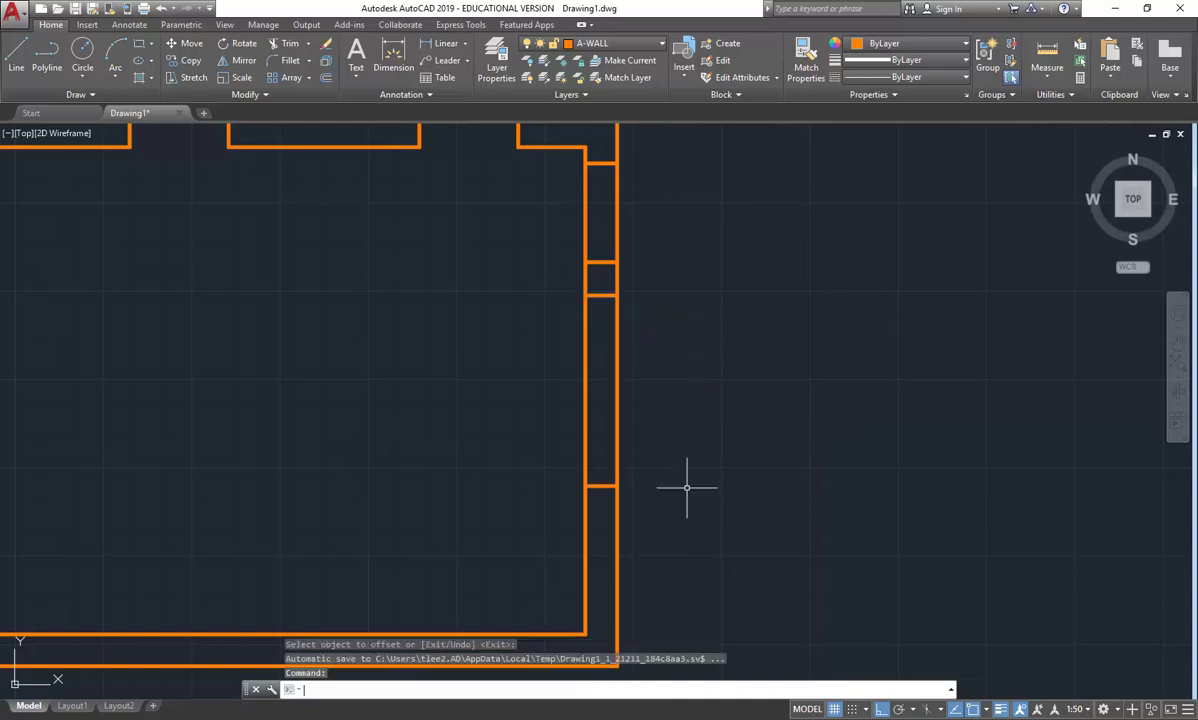
Offset the door opening's lower line 470 downward to mark the start of the lower window opening
key("Return")
type("47")
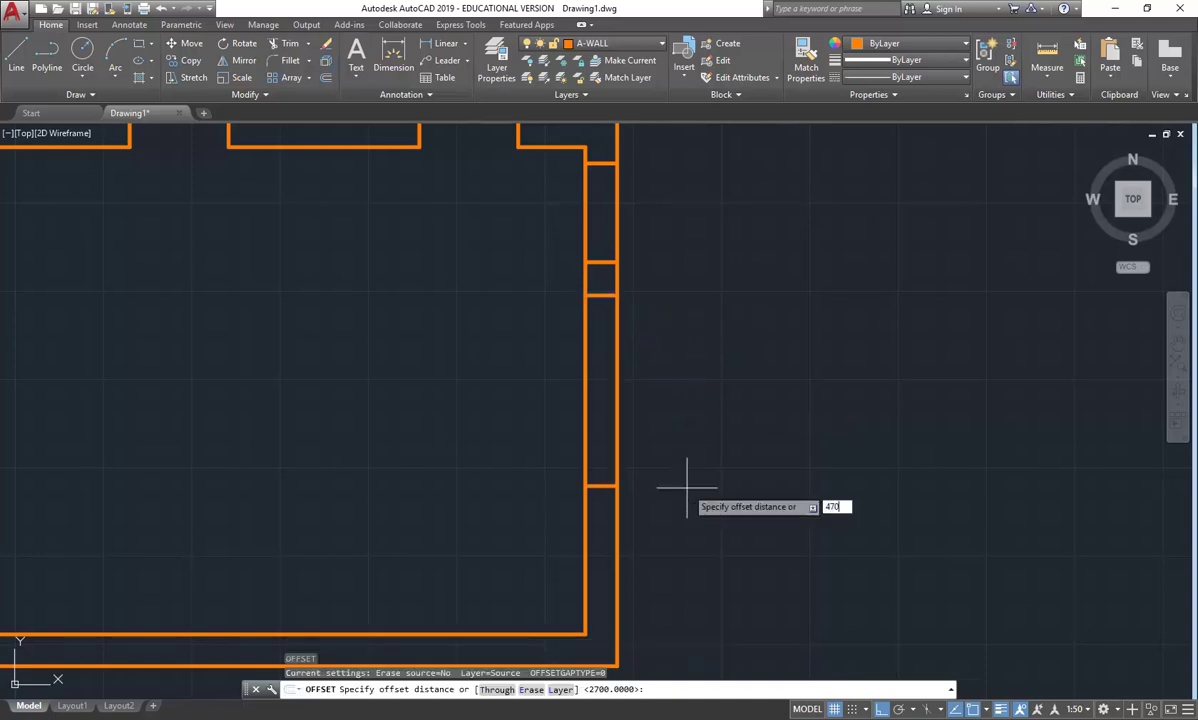
type("0")
key("Return")
key("Return")
Offset the lower window opening's first line 1400 downward to mark its far side
key("Return")
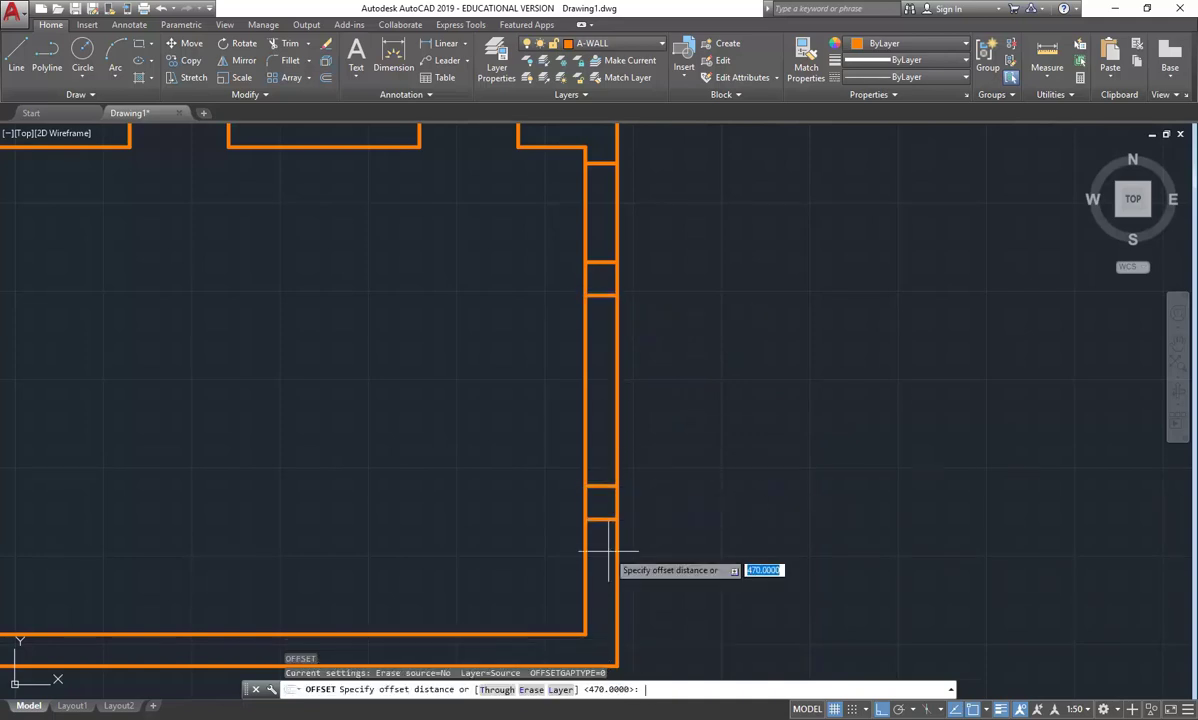
type("1400")
key("Return")
left_click(584, 522)
left_click(400, 458)
key("Return")
Trim the right wall's inner and outer lines between the opening lines to cut the two windows and the door opening
middle_click_drag(396, 460, 518, 435)
scroll(489, 449, "down", 4)
scroll(488, 448, "up", 4)
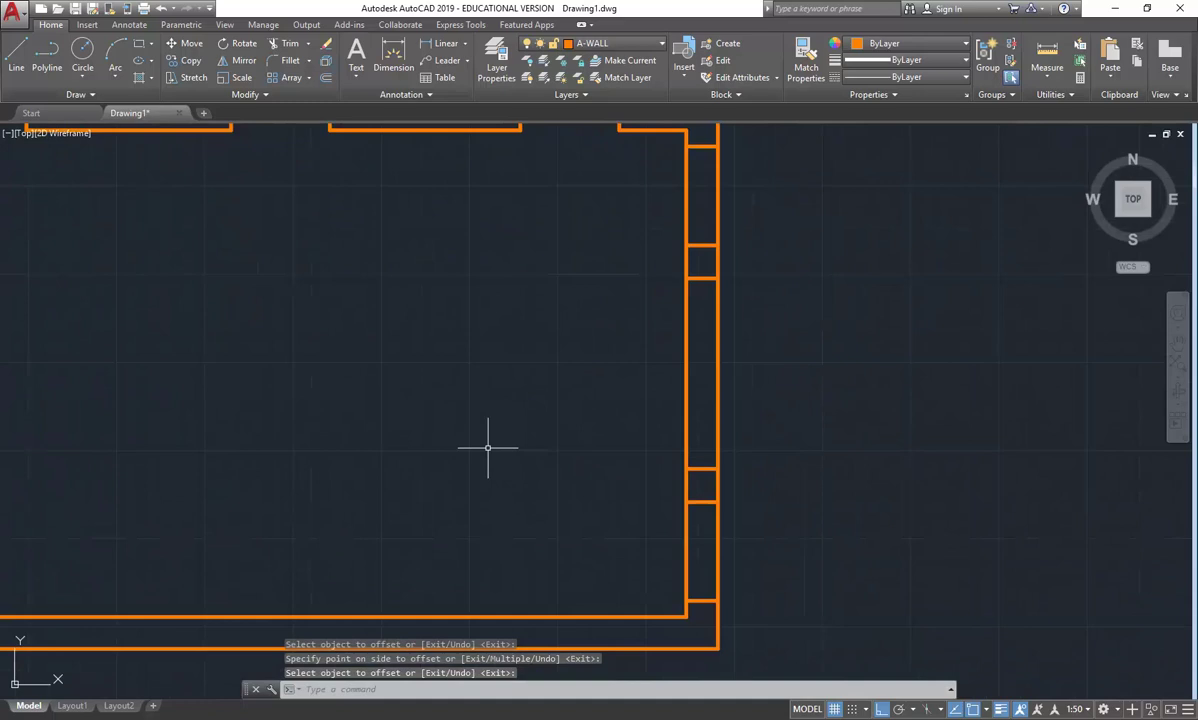
left_click(290, 45)
key("Return")
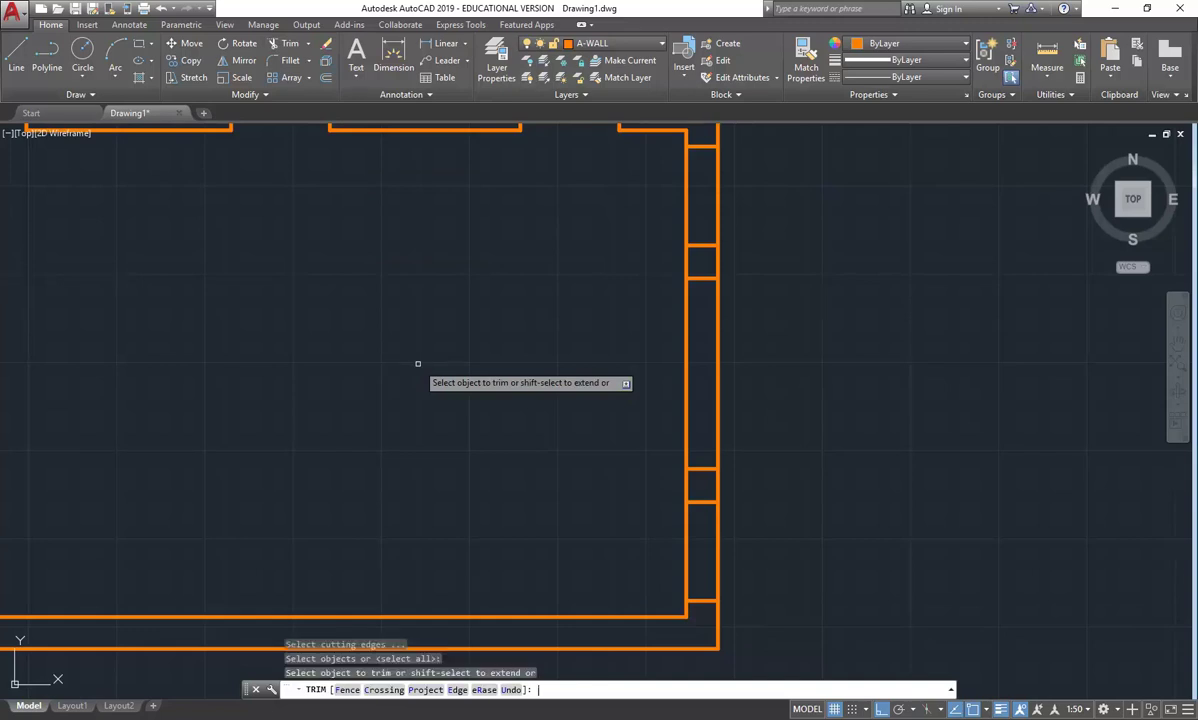
left_click(717, 189)
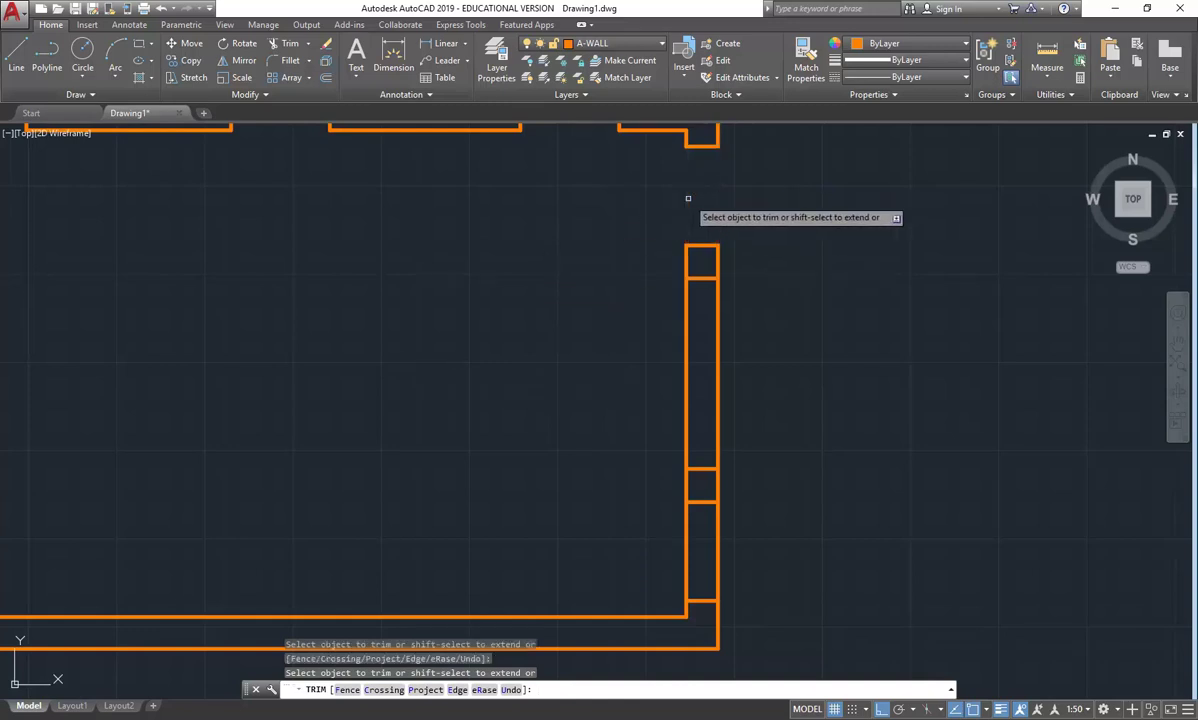
left_click(717, 358)
left_click(687, 372)
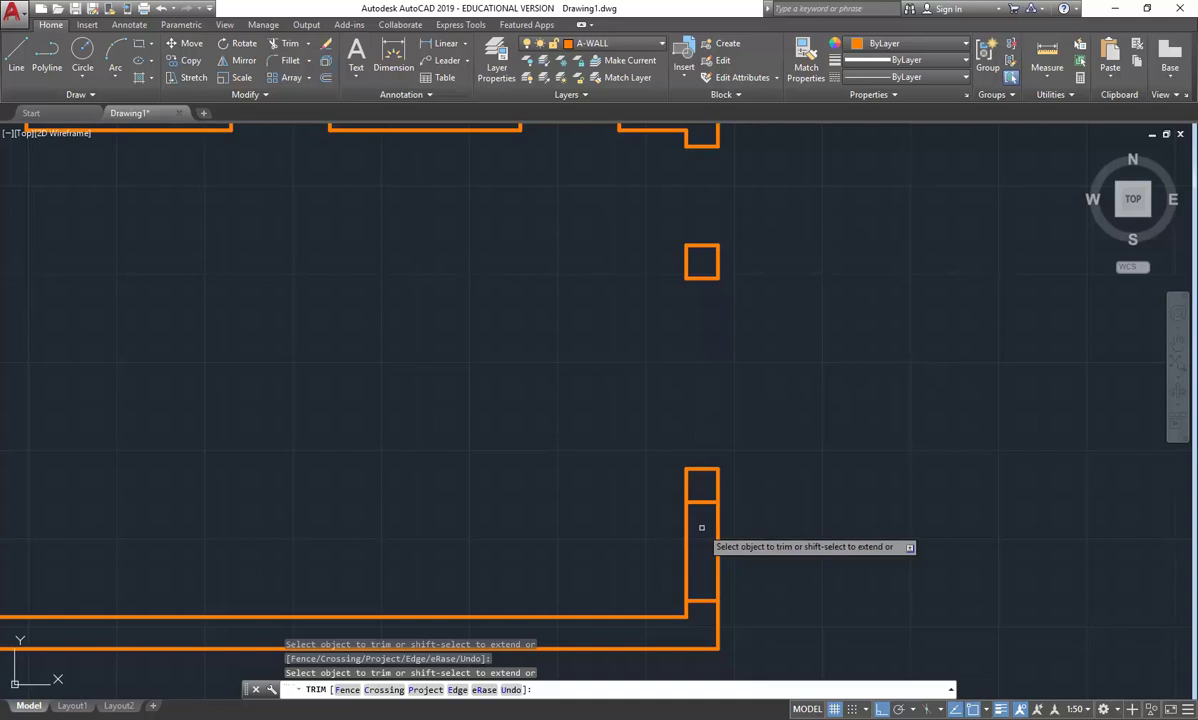
left_click(735, 537)
left_click(608, 518)
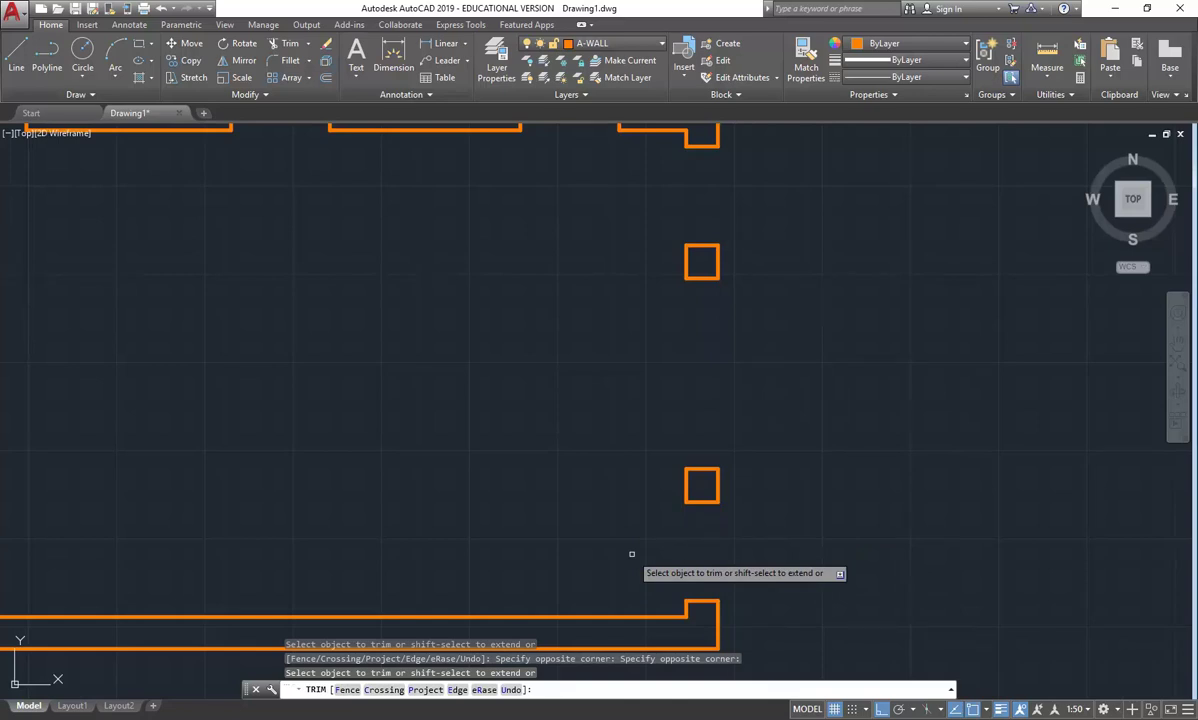
key("Return")
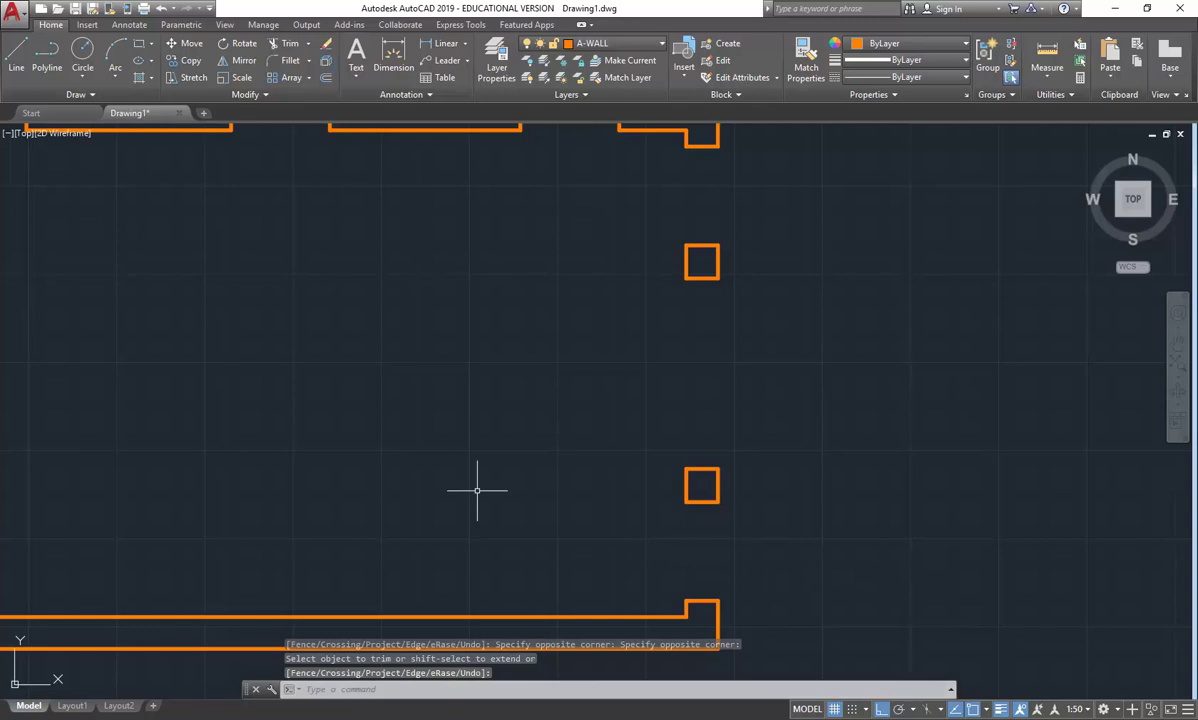
Look up the bottom wall's door opening dimensions in the PDF floor plan in Internet Explorer, and return to the AutoCAD drawing
scroll(472, 487, "down", 4)
mouse_move(474, 487)
middle_mouse_down()
mouse_move(866, 447)
mouse_move(722, 436)
middle_mouse_up()
scroll(660, 483, "up", 2)
scroll(660, 483, "up", 2)
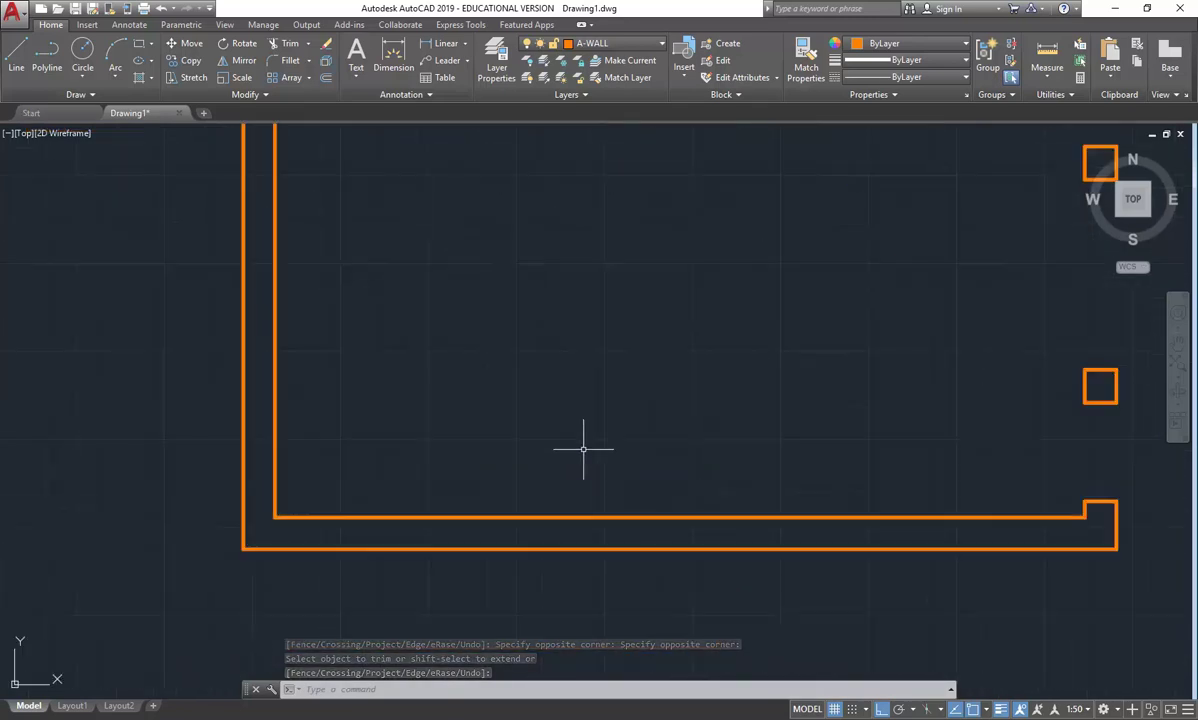
left_click(53, 706)
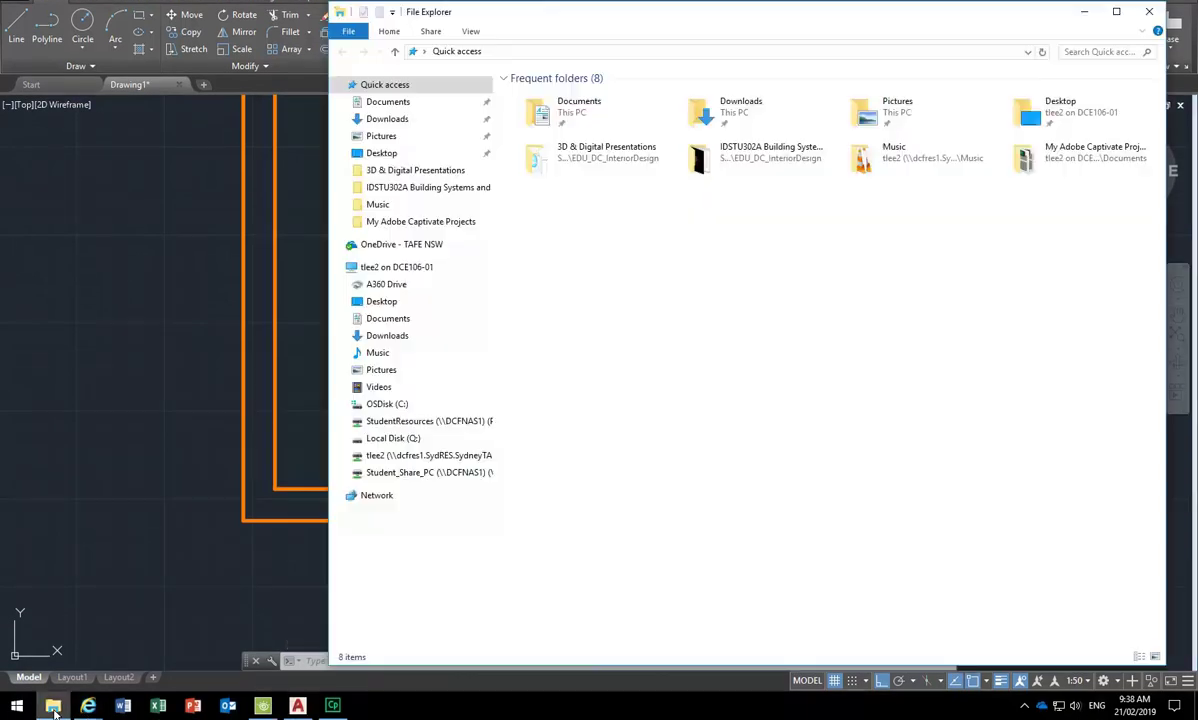
left_click(53, 706)
mouse_move(88, 706)
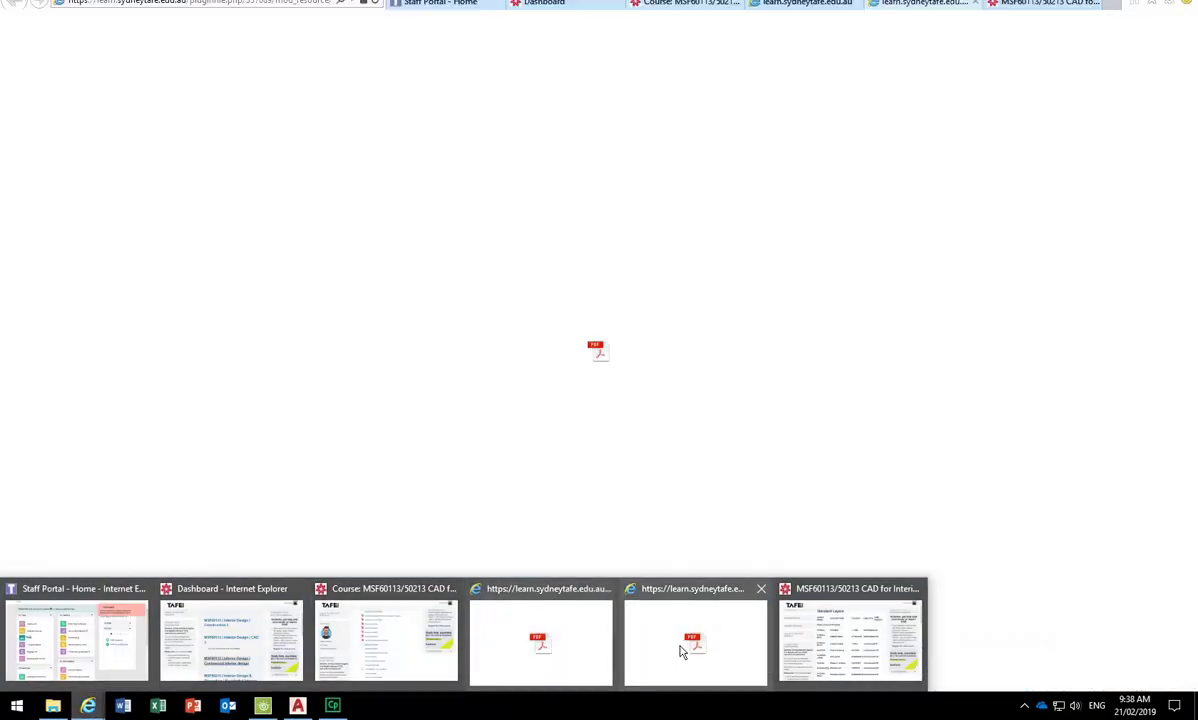
left_click(684, 648)
scroll(562, 457, "down", 4)
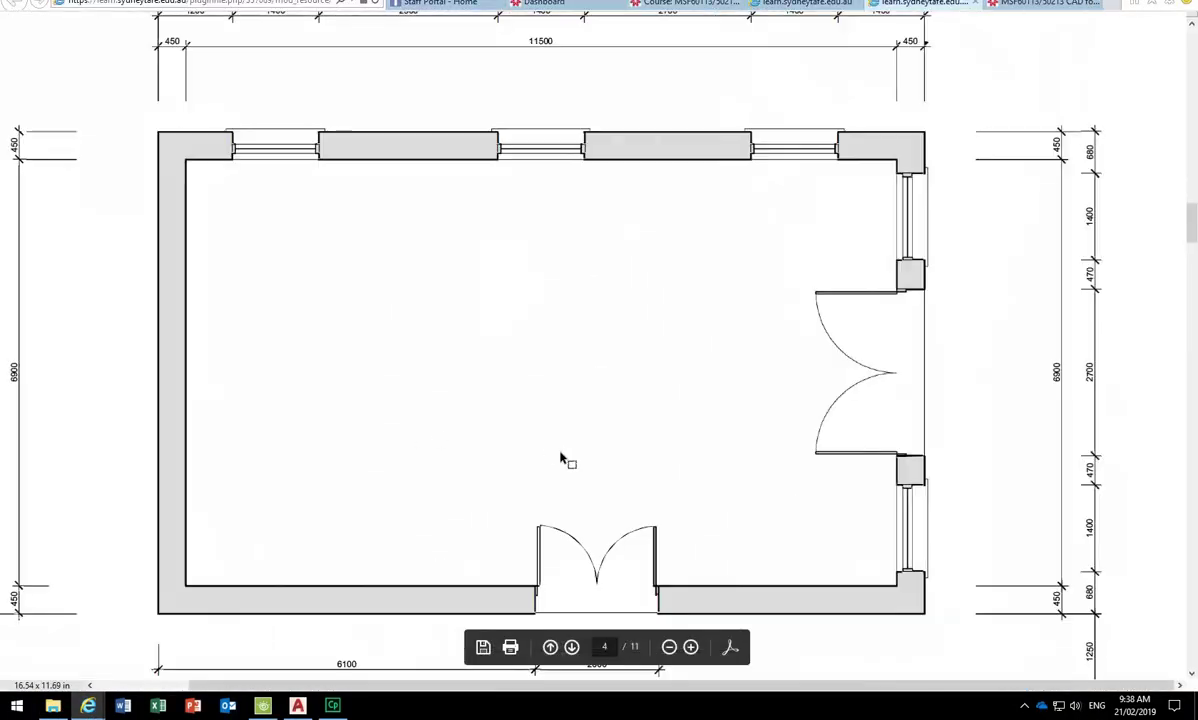
scroll(408, 511, "up", 4)
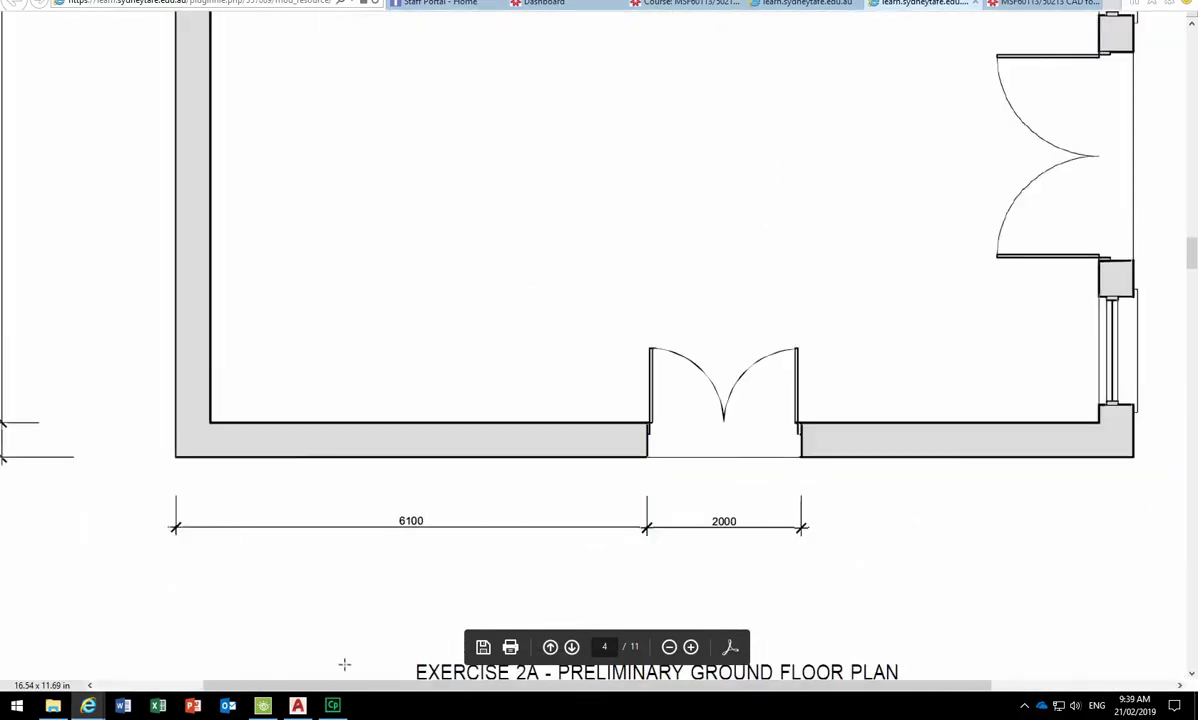
left_click(297, 705)
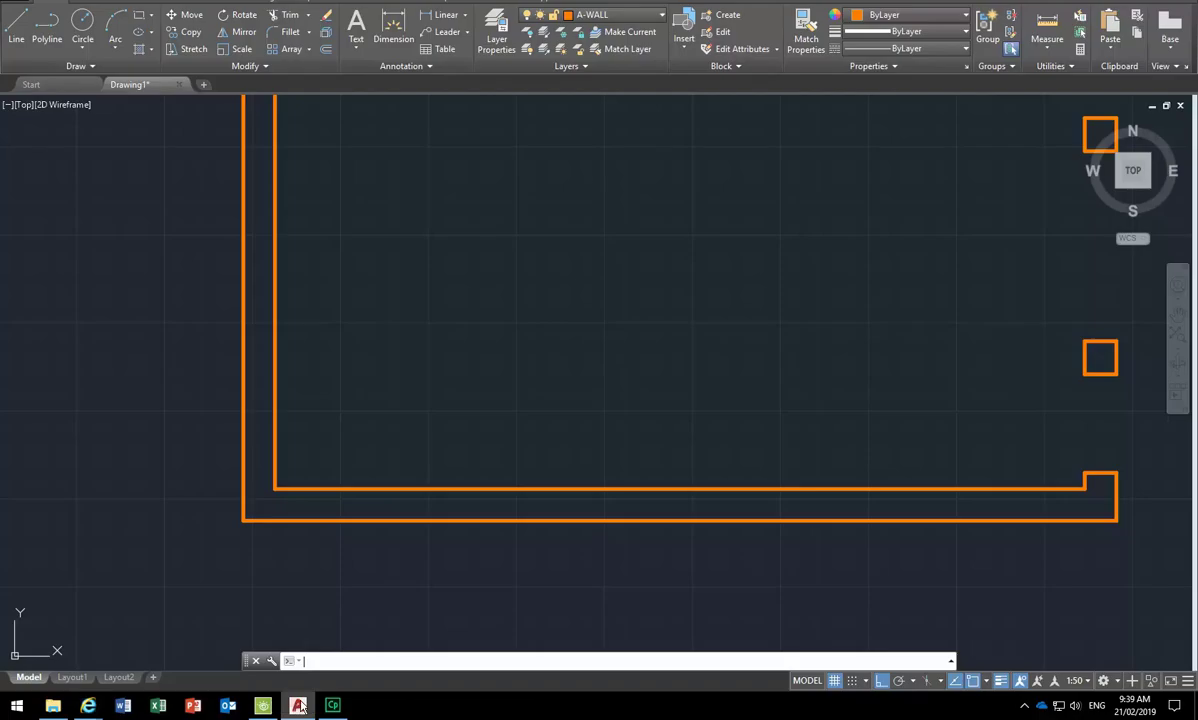
left_click(16, 30)
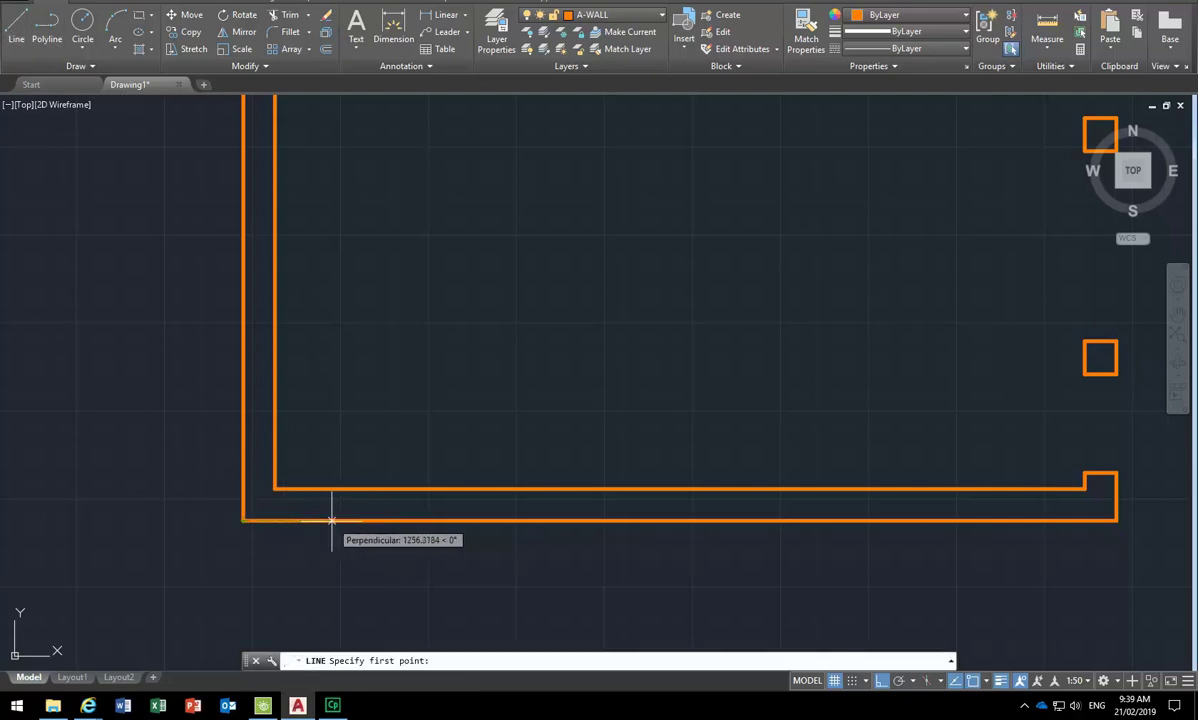
type("61")
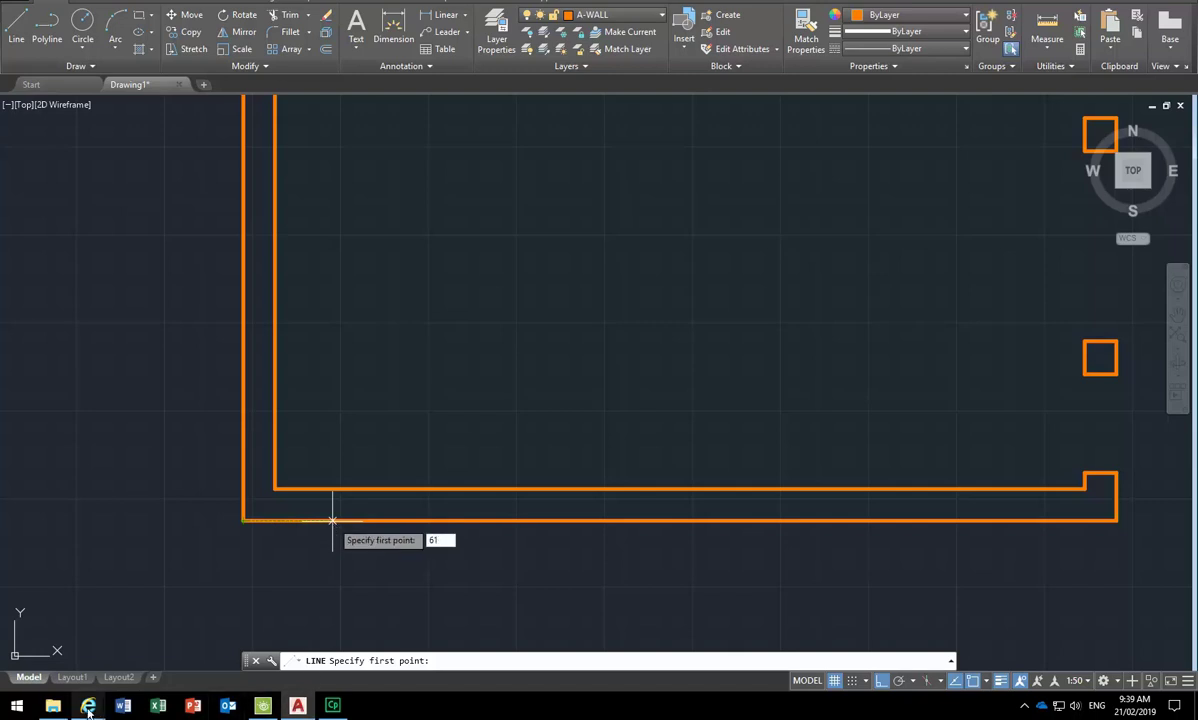
mouse_move(88, 706)
mouse_move(670, 662)
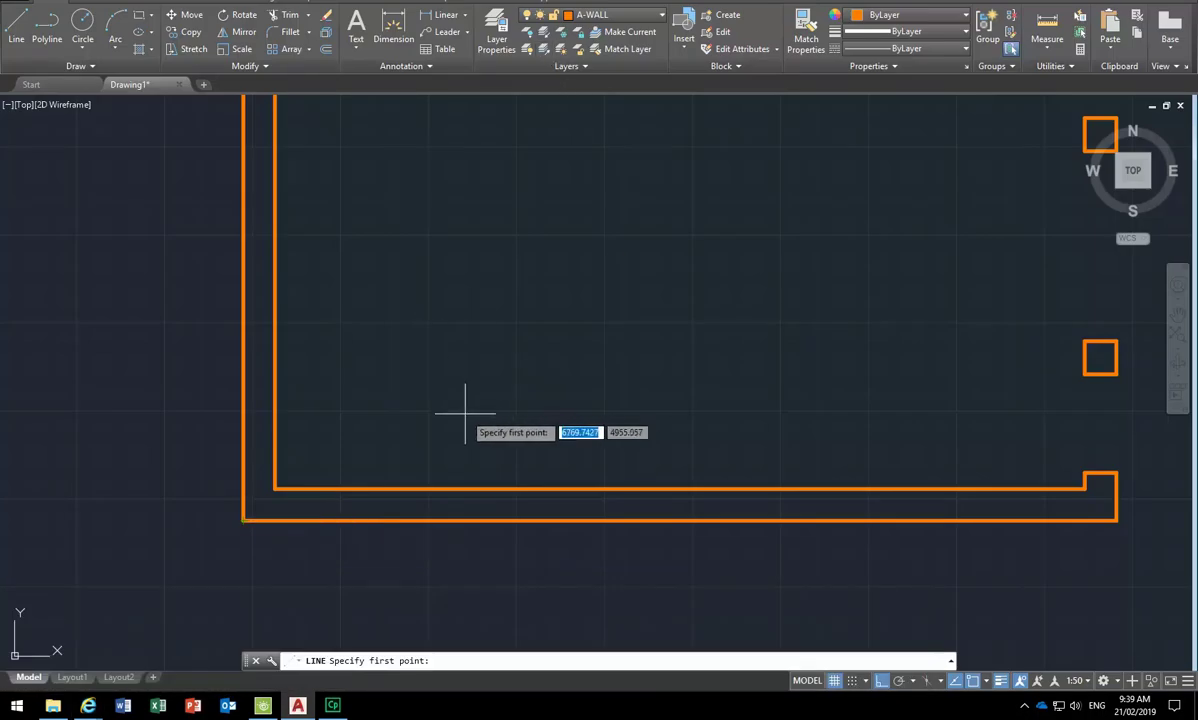
Draw a line across the bottom wall's thickness, 6100 from its outer left corner, to mark the start of the door opening
left_click(16, 29)
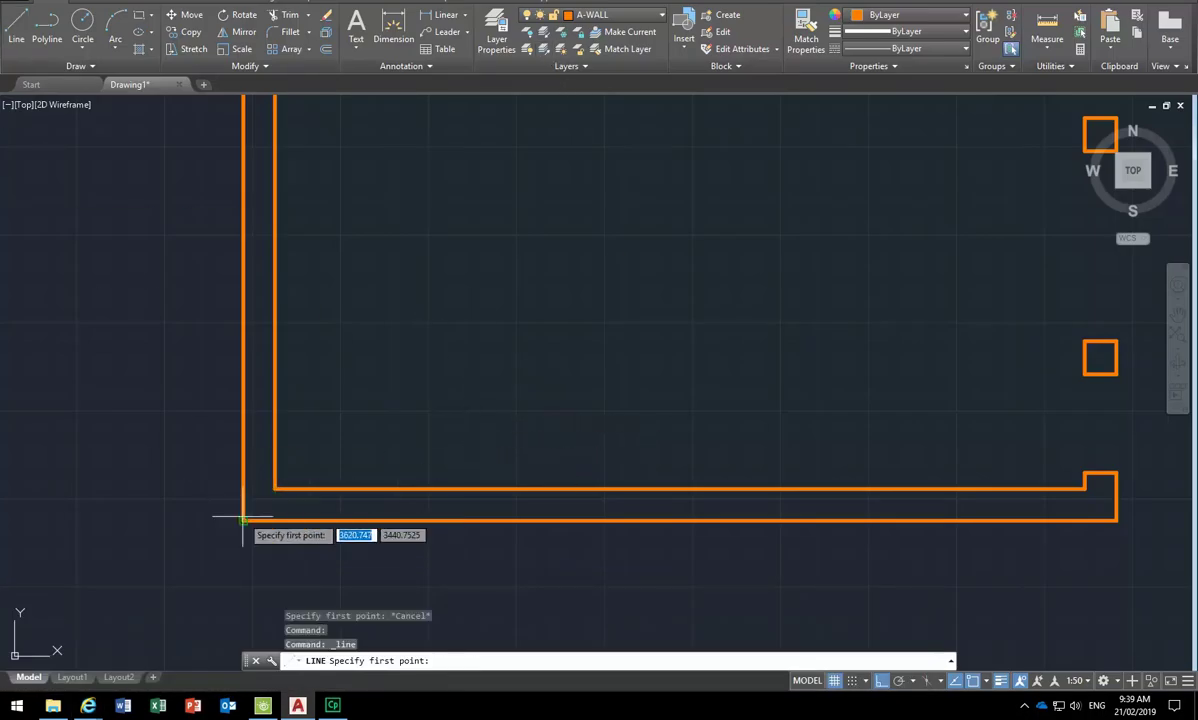
type("6100")
key("Return")
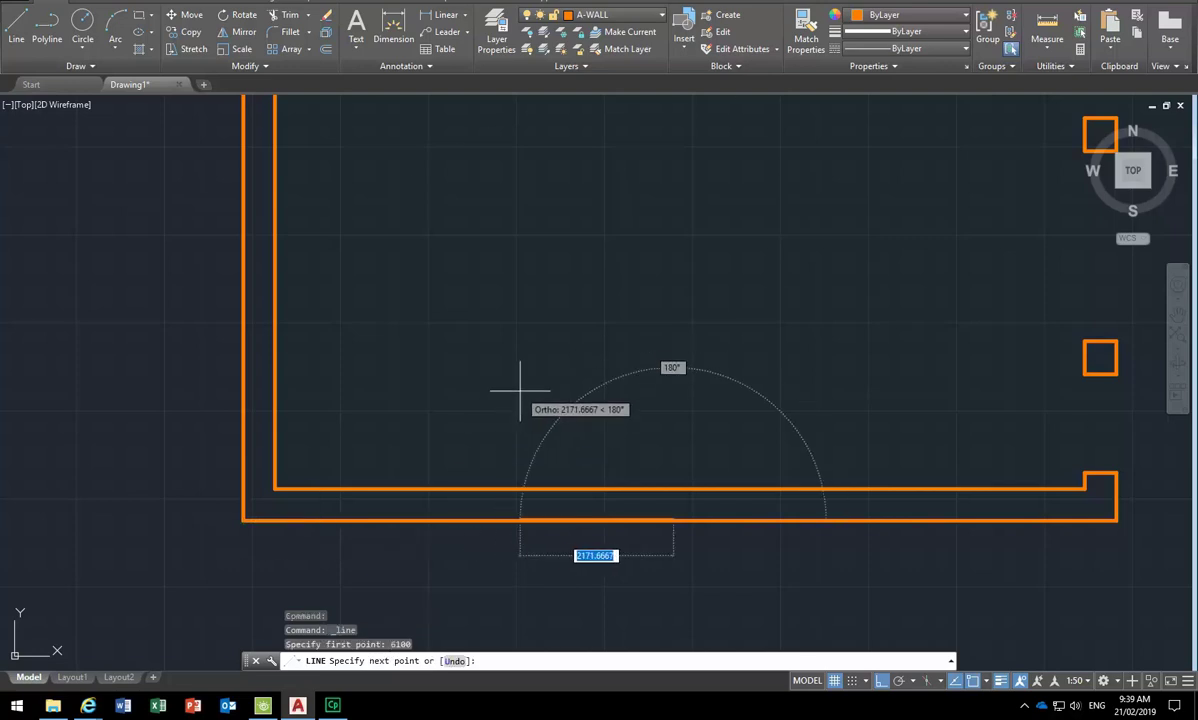
type("450")
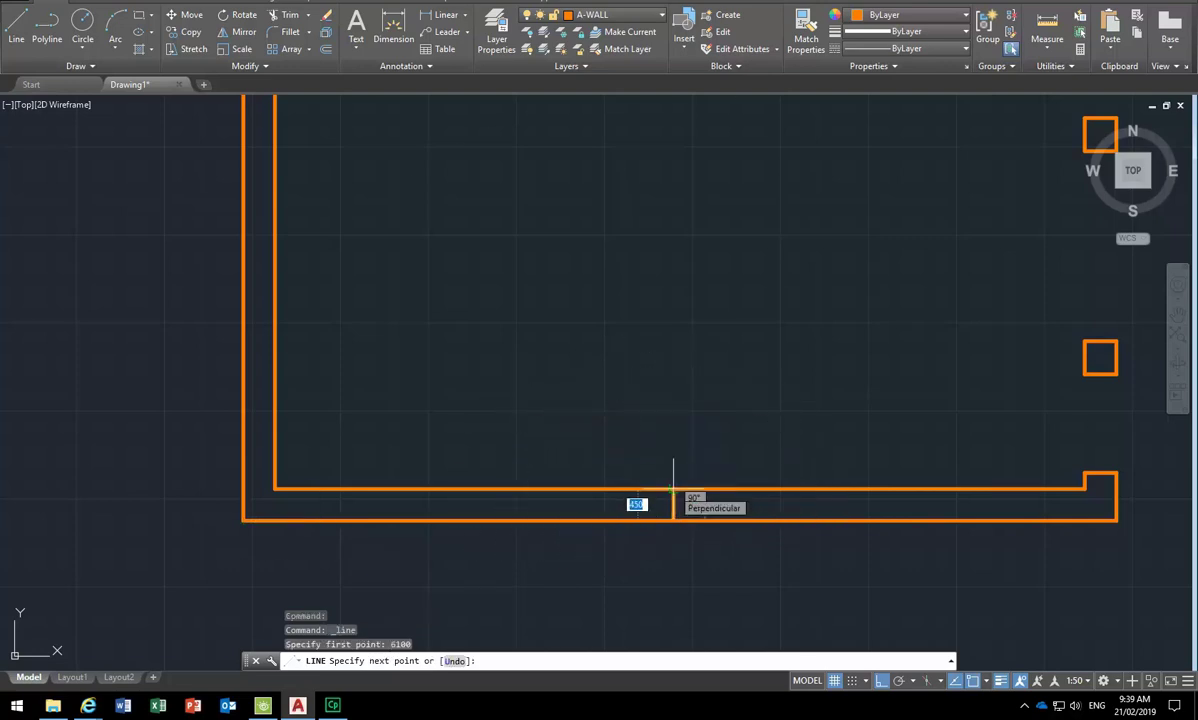
scroll(673, 488, "up", 4)
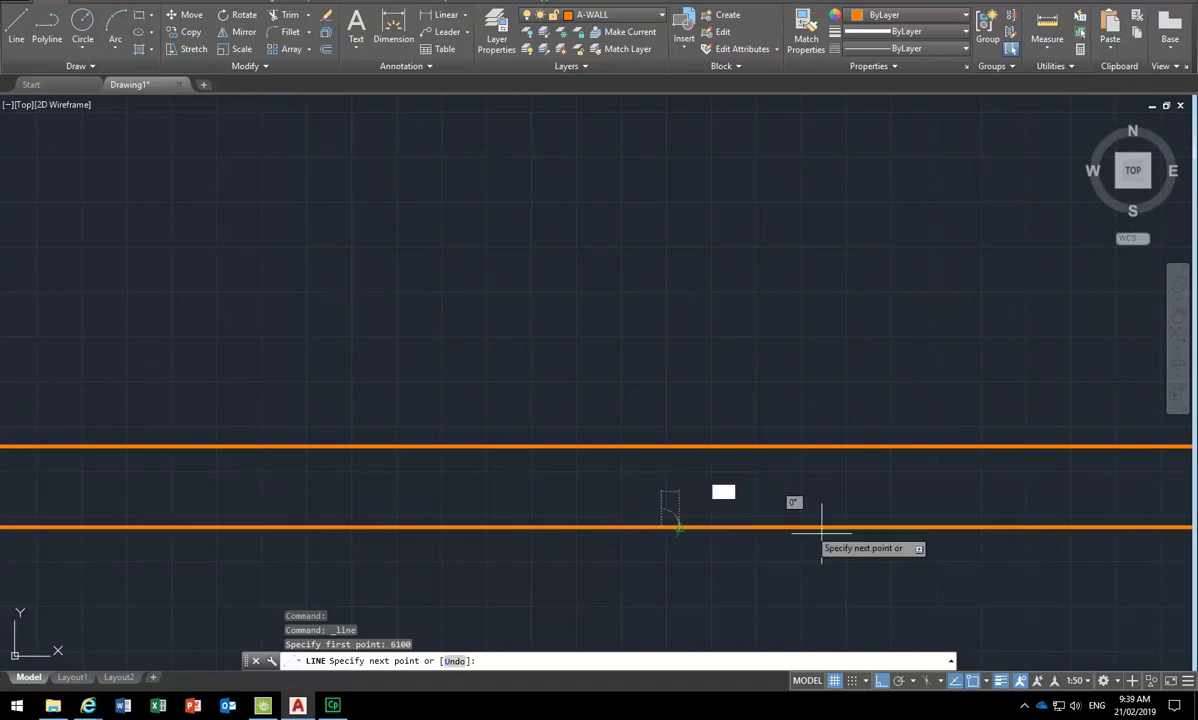
left_click(987, 680)
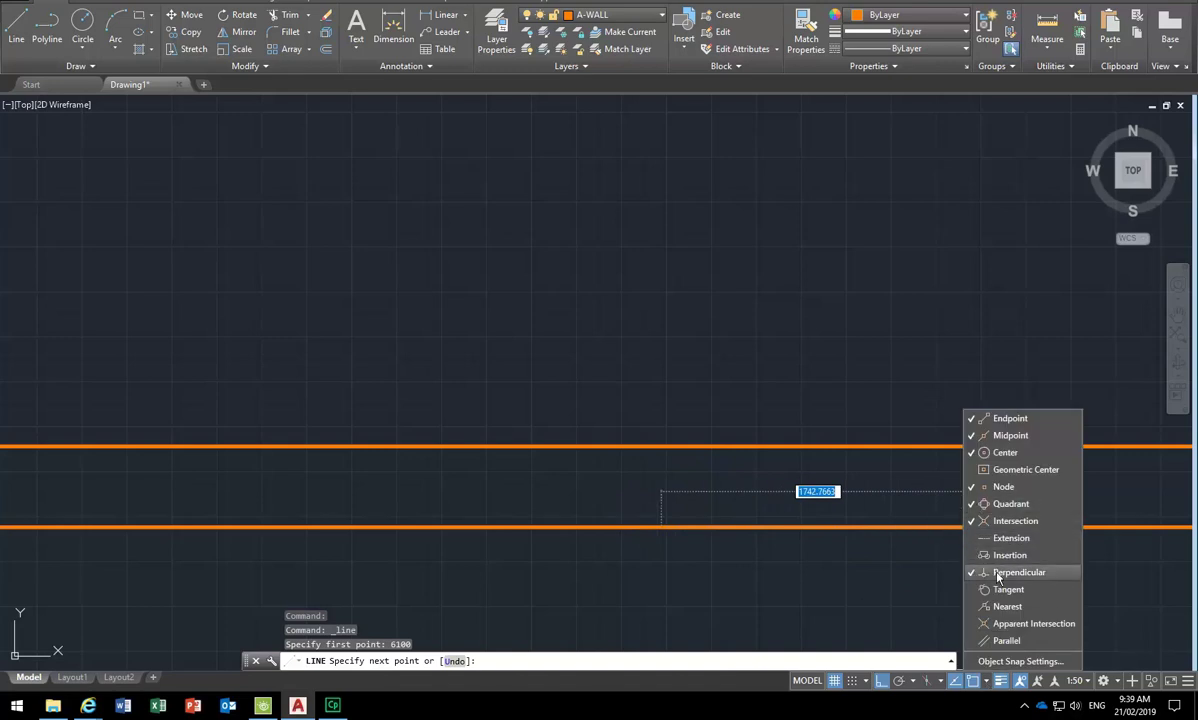
left_click(989, 682)
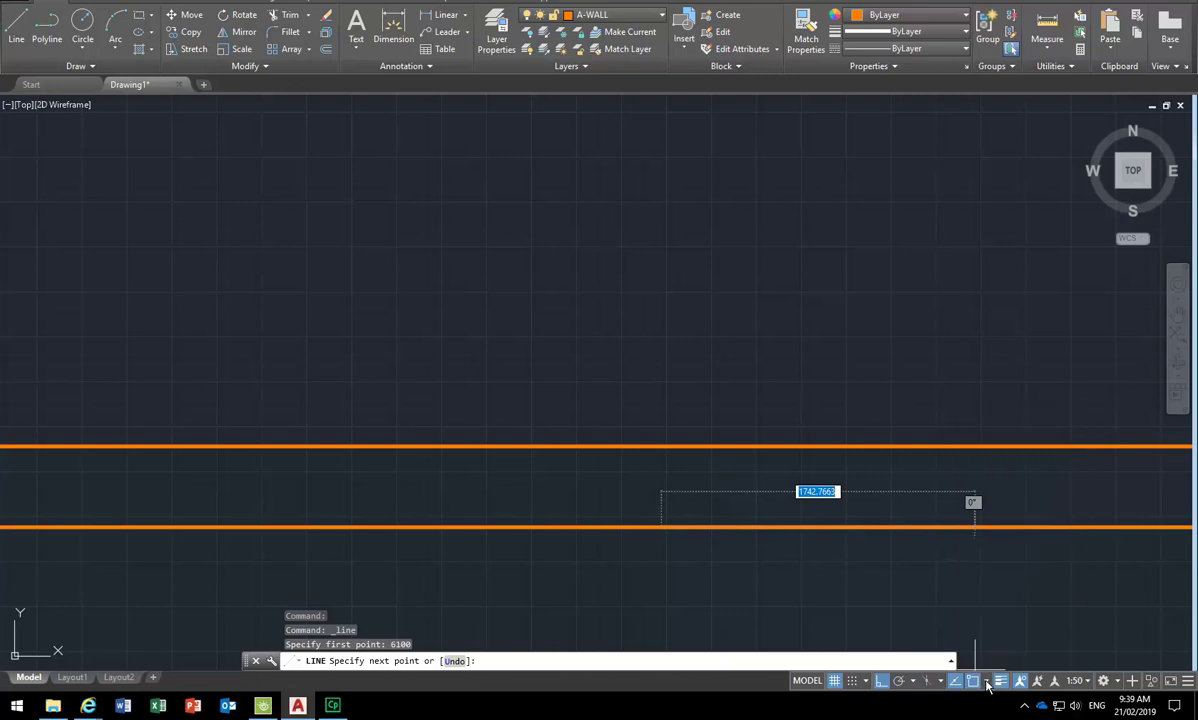
left_click(660, 447)
right_click(634, 348)
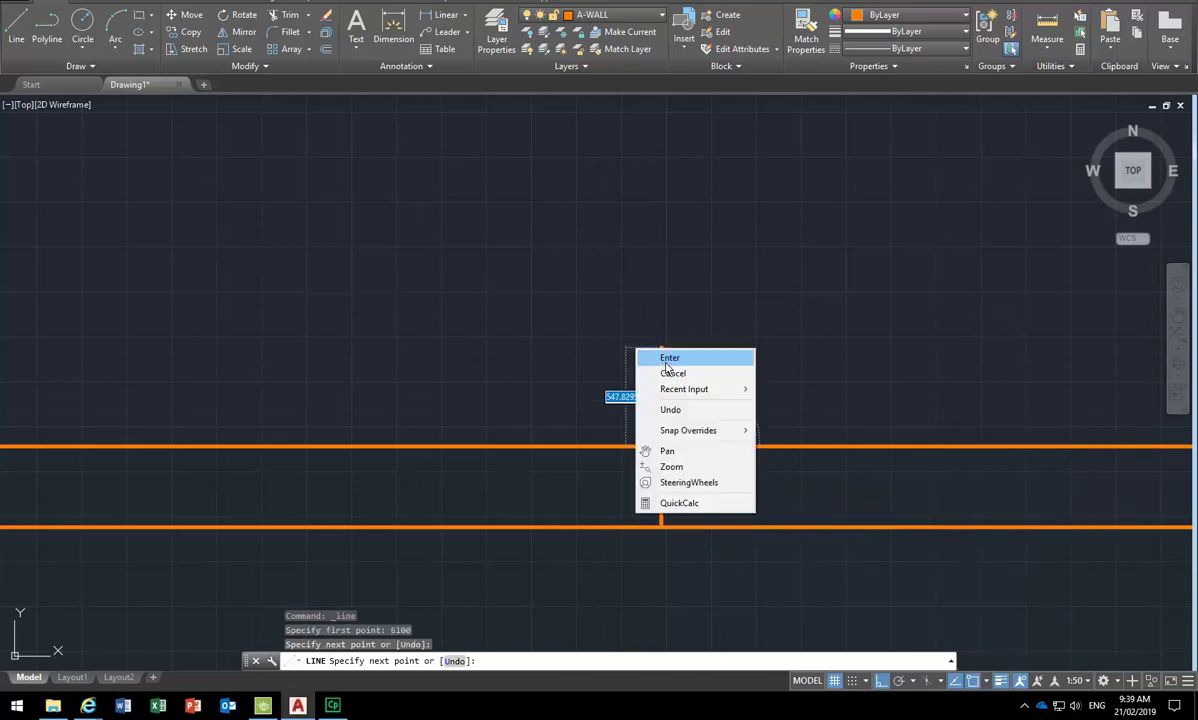
left_click(663, 357)
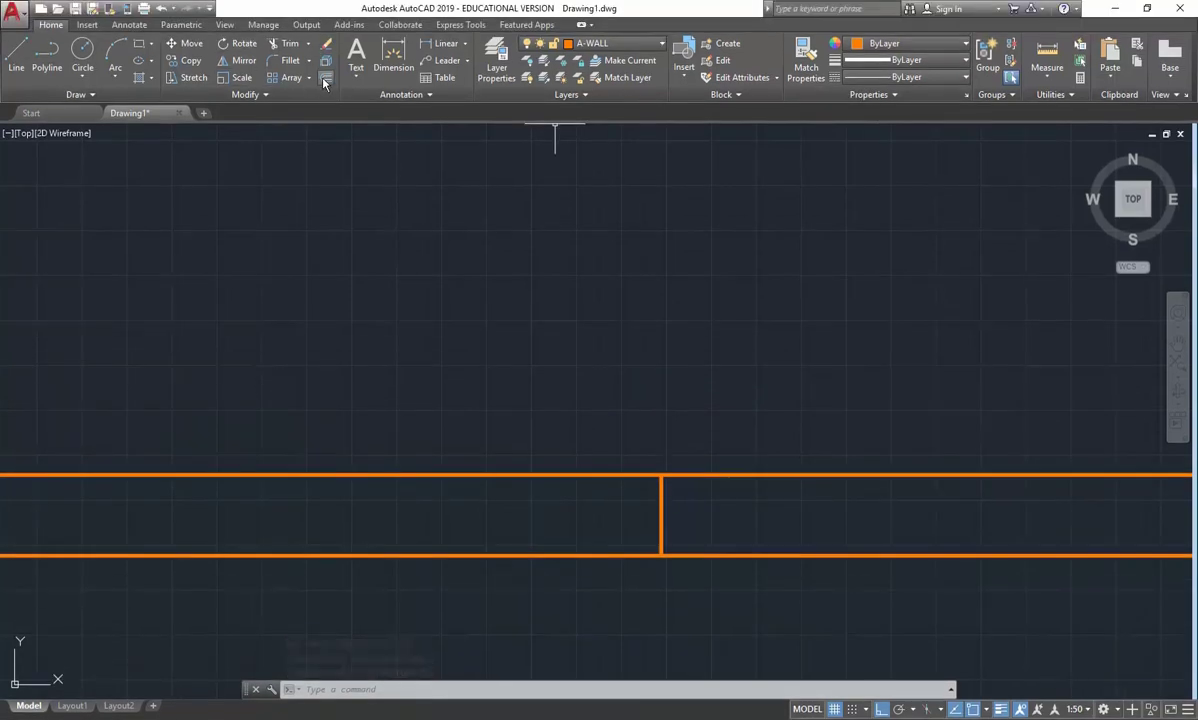
Offset the bottom wall's door opening line 2000 to the right to mark its far side
left_click(325, 78)
middle_click_drag(631, 334, 521, 342)
type("20")
key("Return")
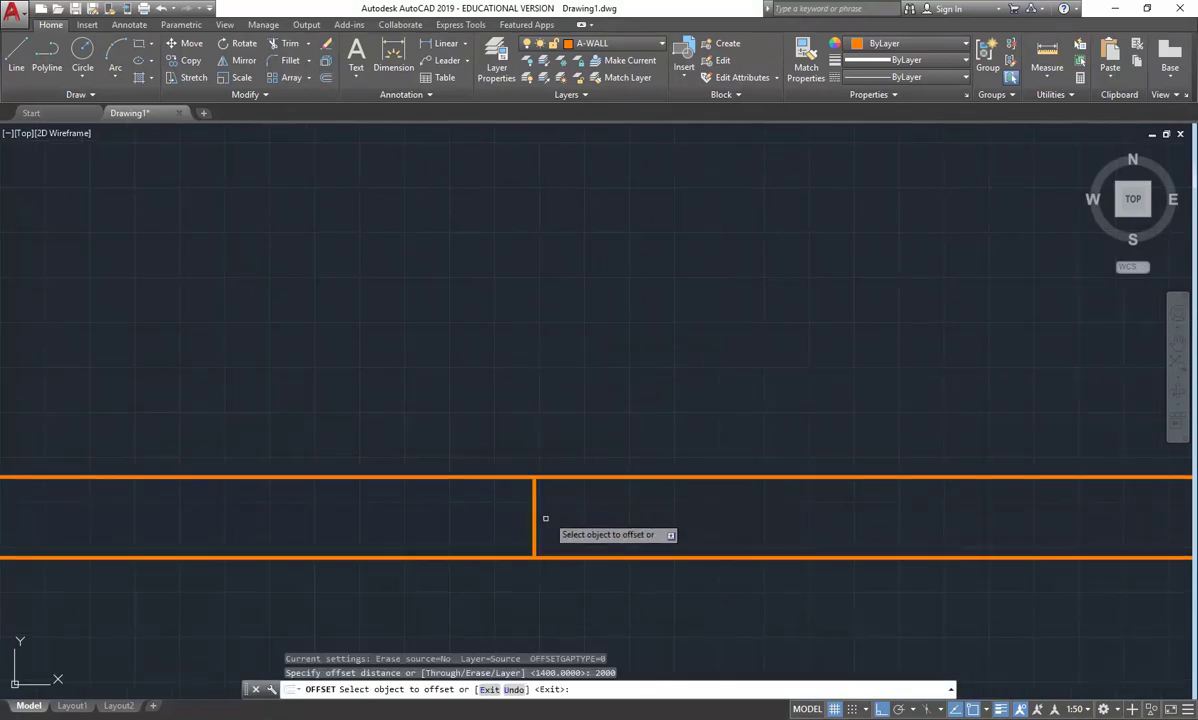
left_click(534, 516)
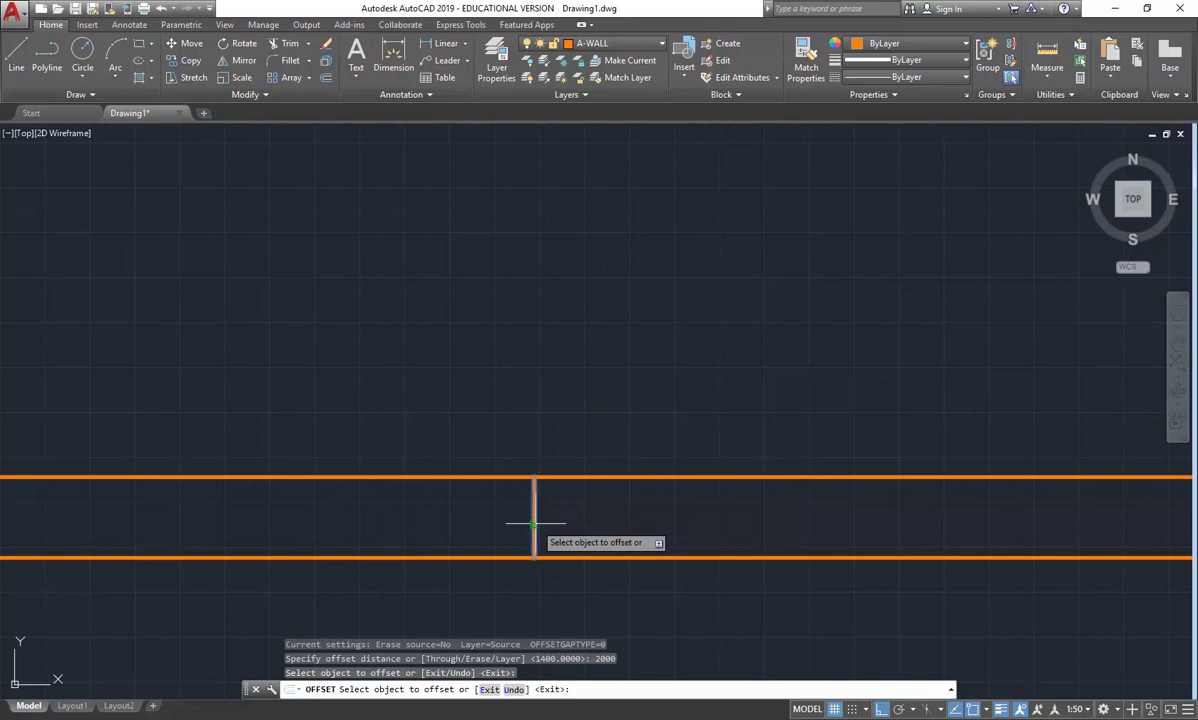
left_click(705, 500)
scroll(630, 368, "down", 2)
middle_click_drag(630, 368, 596, 362)
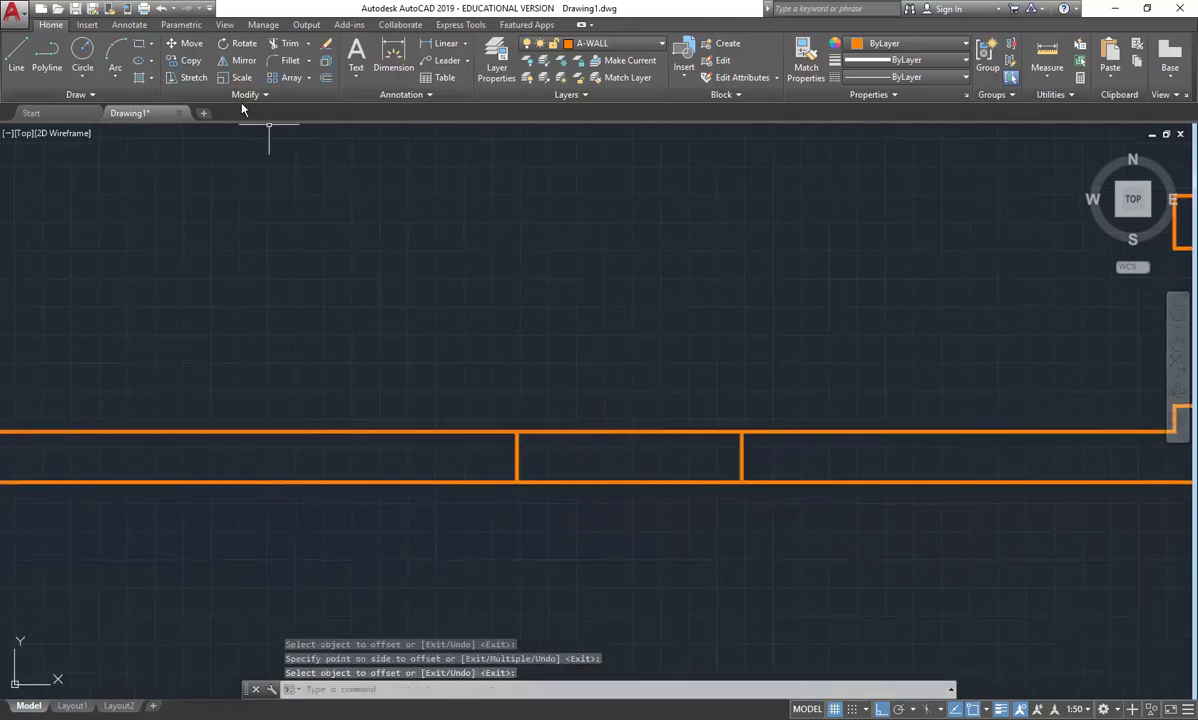
Trim the bottom wall's inner and outer lines between the two opening lines to cut the door opening
left_click(283, 43)
key("Return")
left_click(675, 386)
left_click(669, 516)
right_click(576, 335)
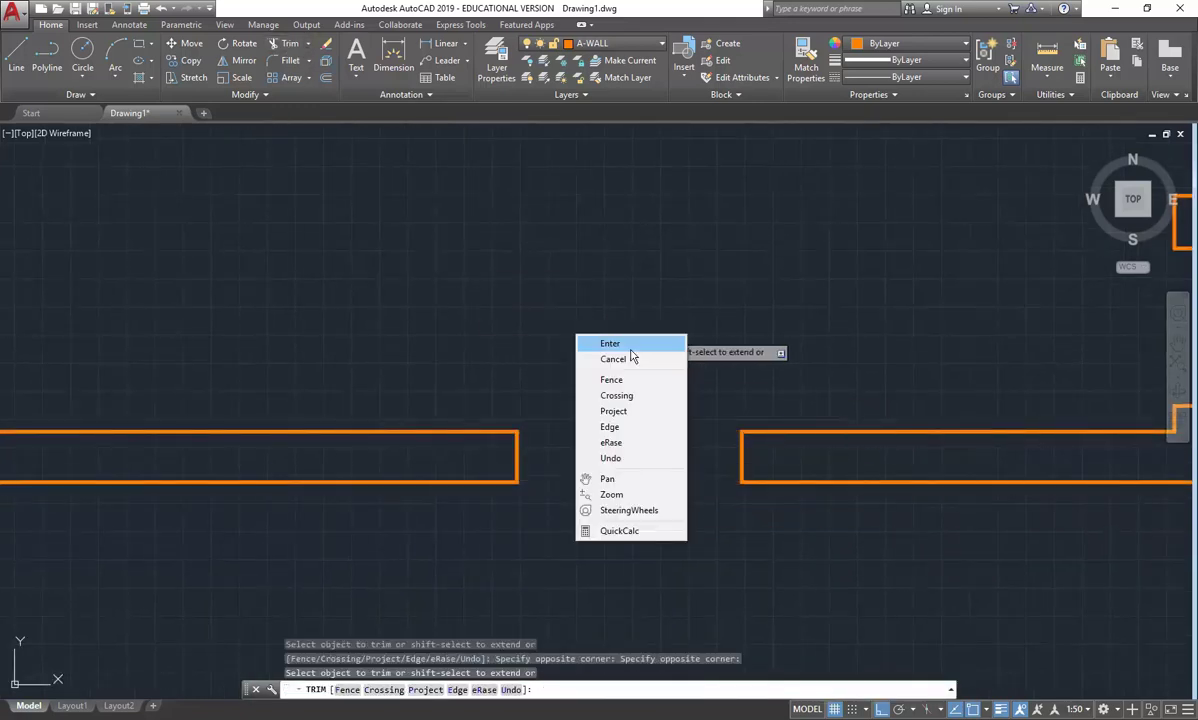
left_click(626, 345)
scroll(534, 293, "down", 4)
middle_click_drag(534, 293, 538, 471)
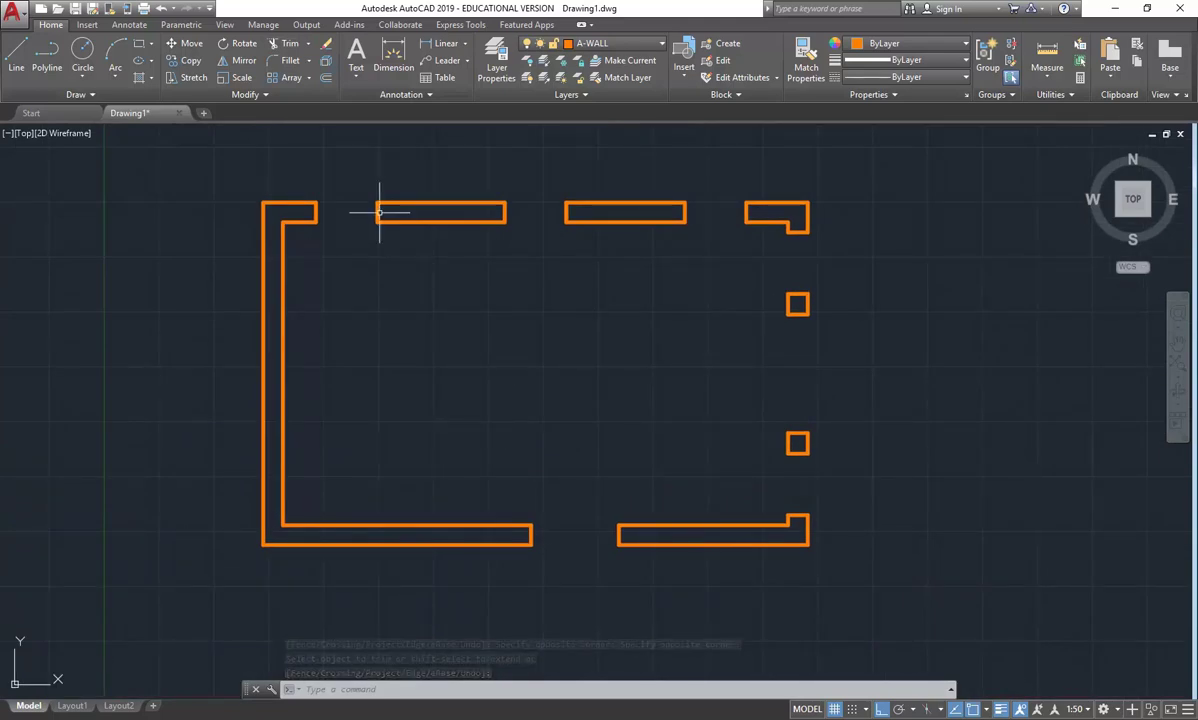
Choose the Window-plan-DH1 drawing from the Acad Fenwick Blocks folder in AutoCAD Library as the block to insert
left_click(684, 78)
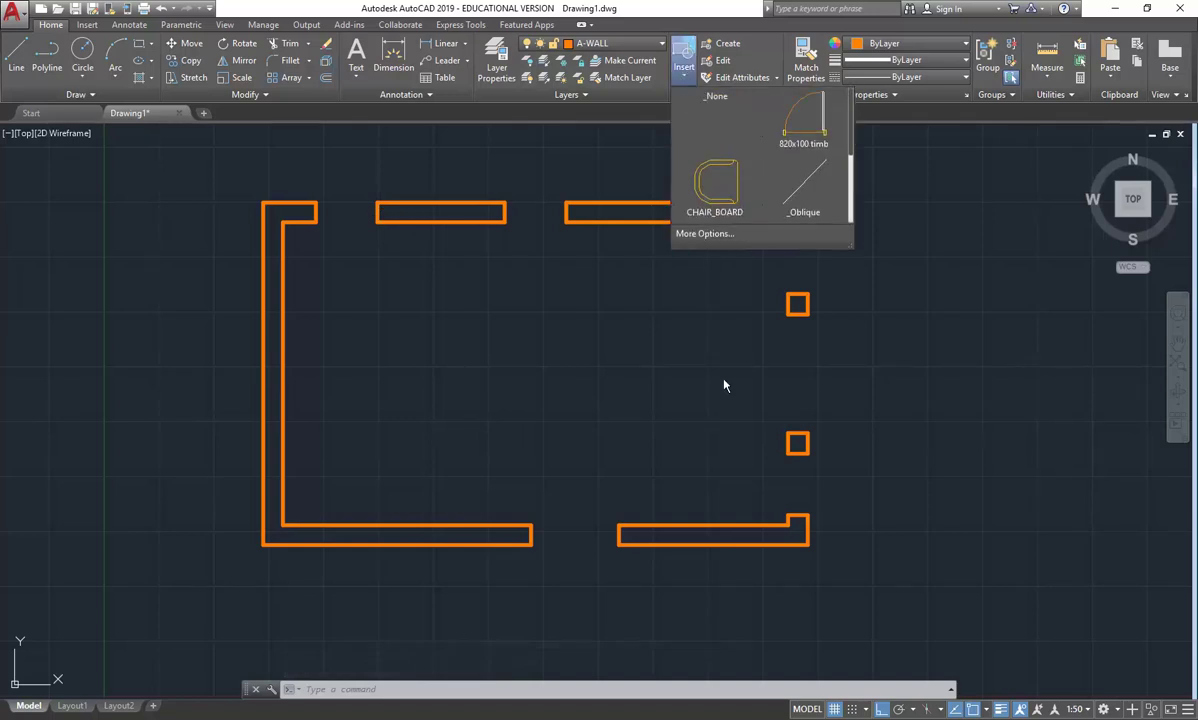
left_click(722, 234)
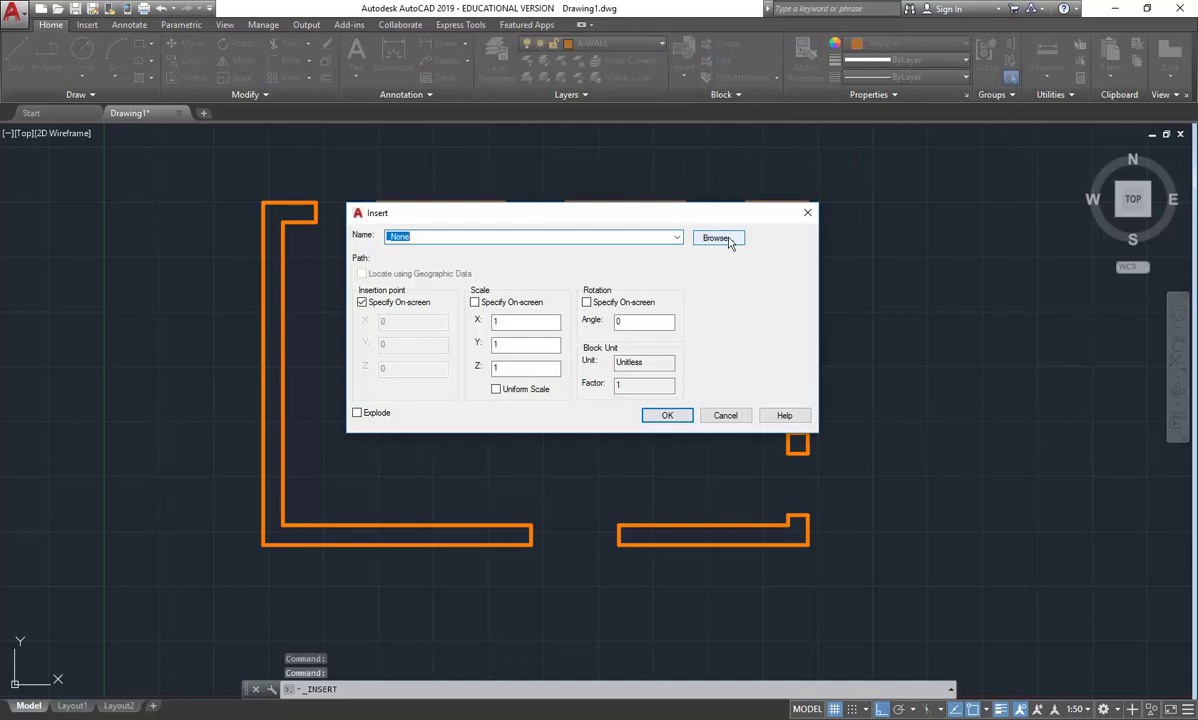
left_click(729, 240)
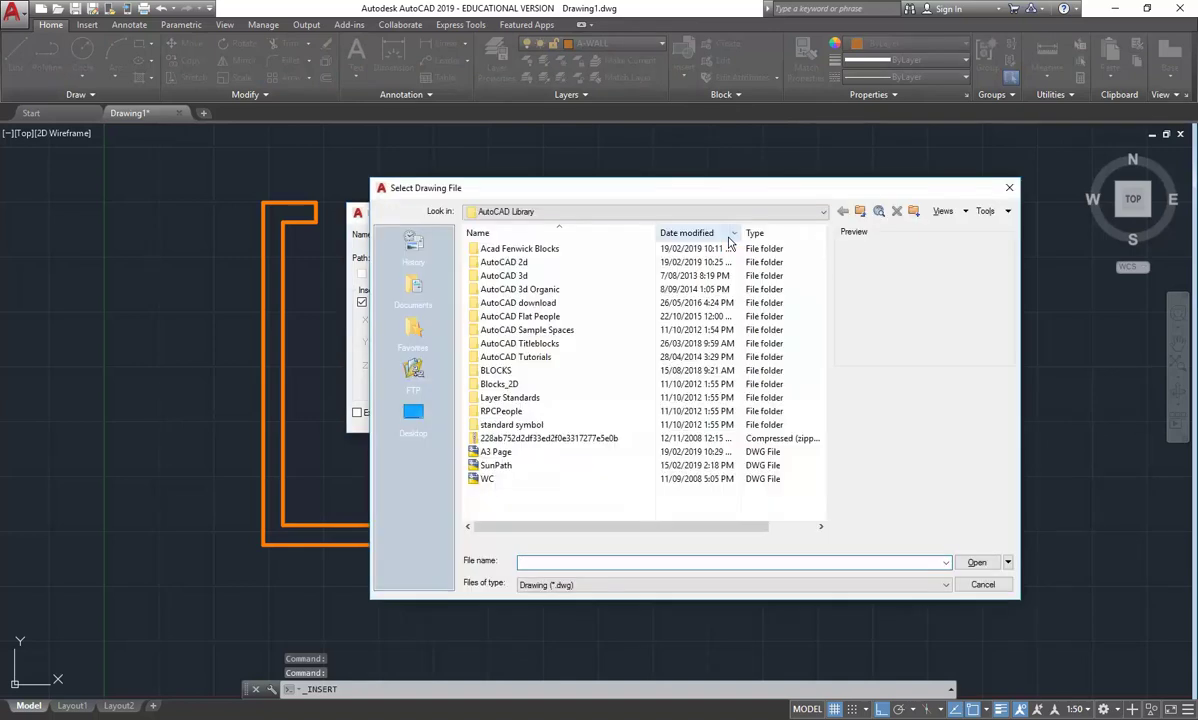
left_click(625, 208)
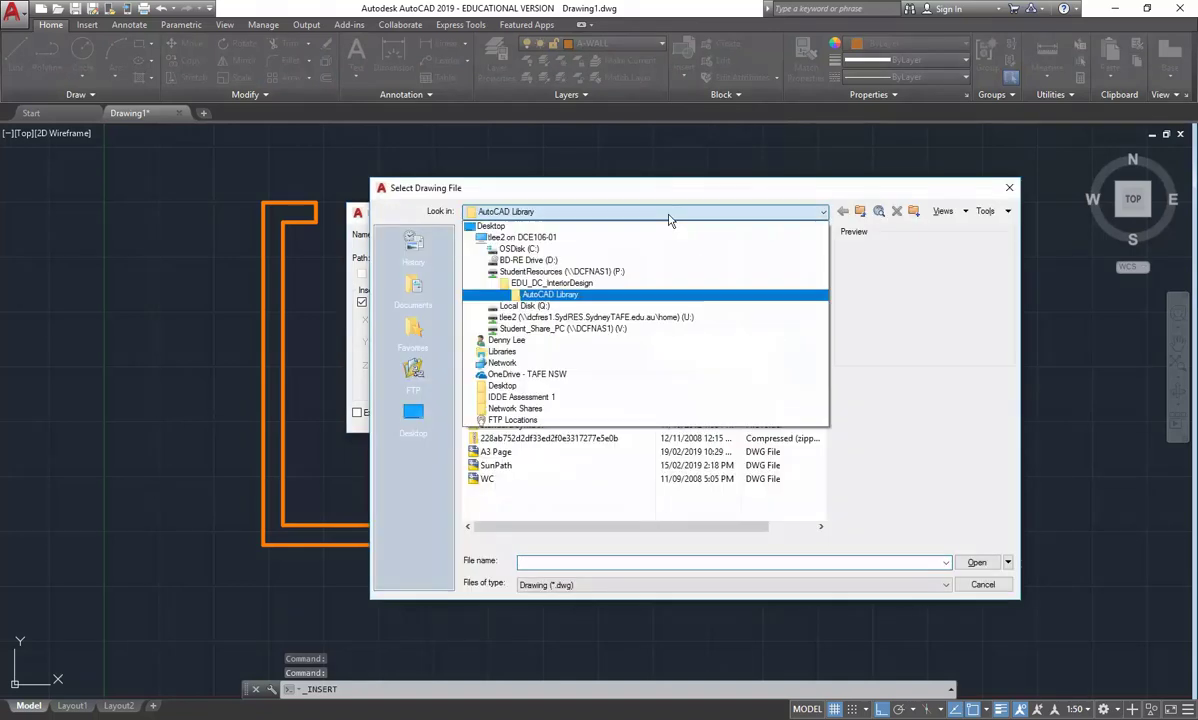
left_click(610, 274)
double_click(560, 262)
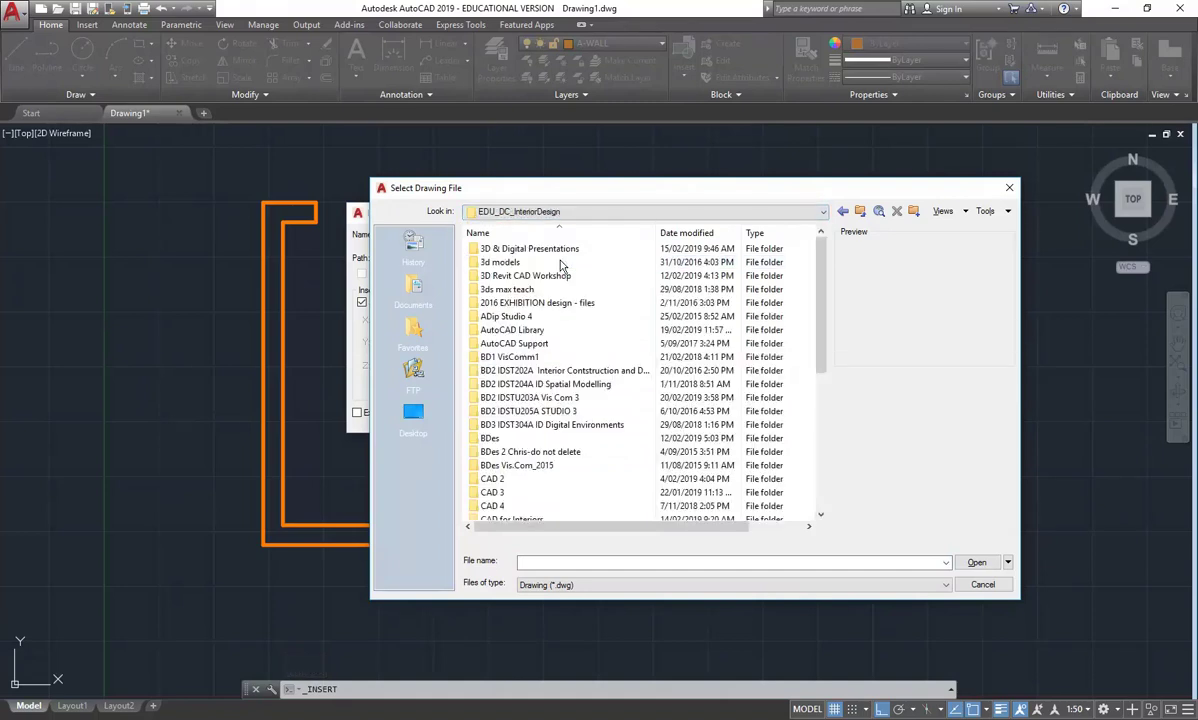
double_click(512, 329)
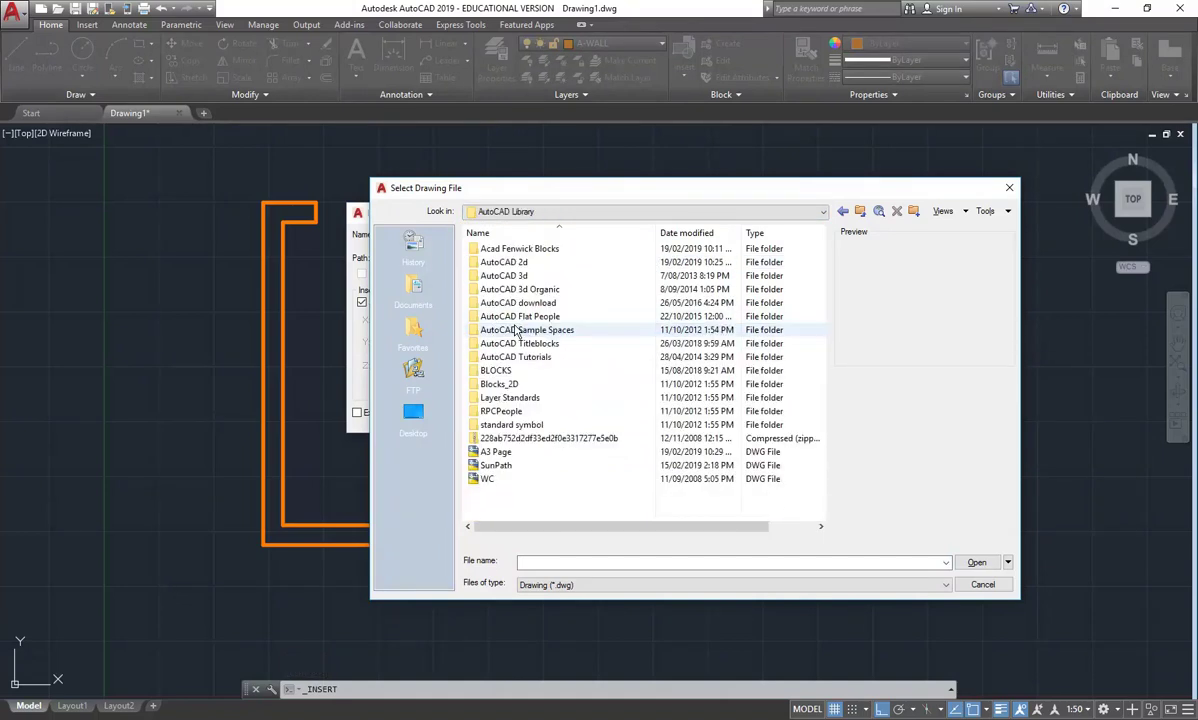
double_click(510, 249)
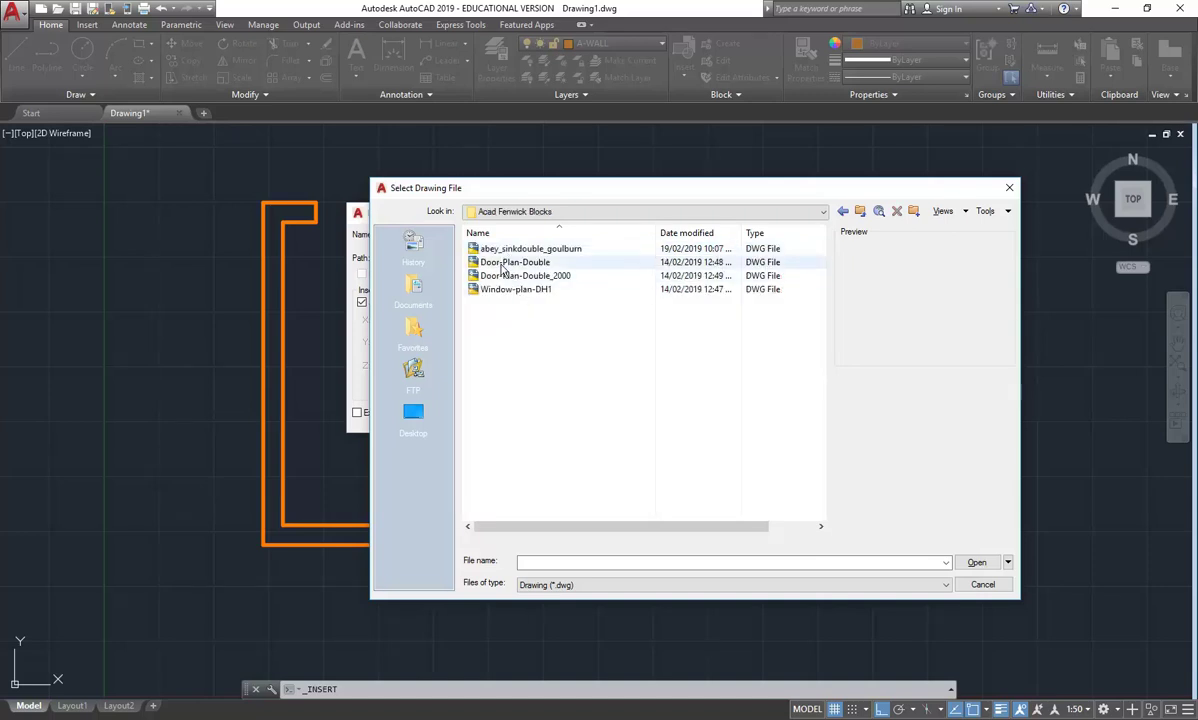
left_click(512, 289)
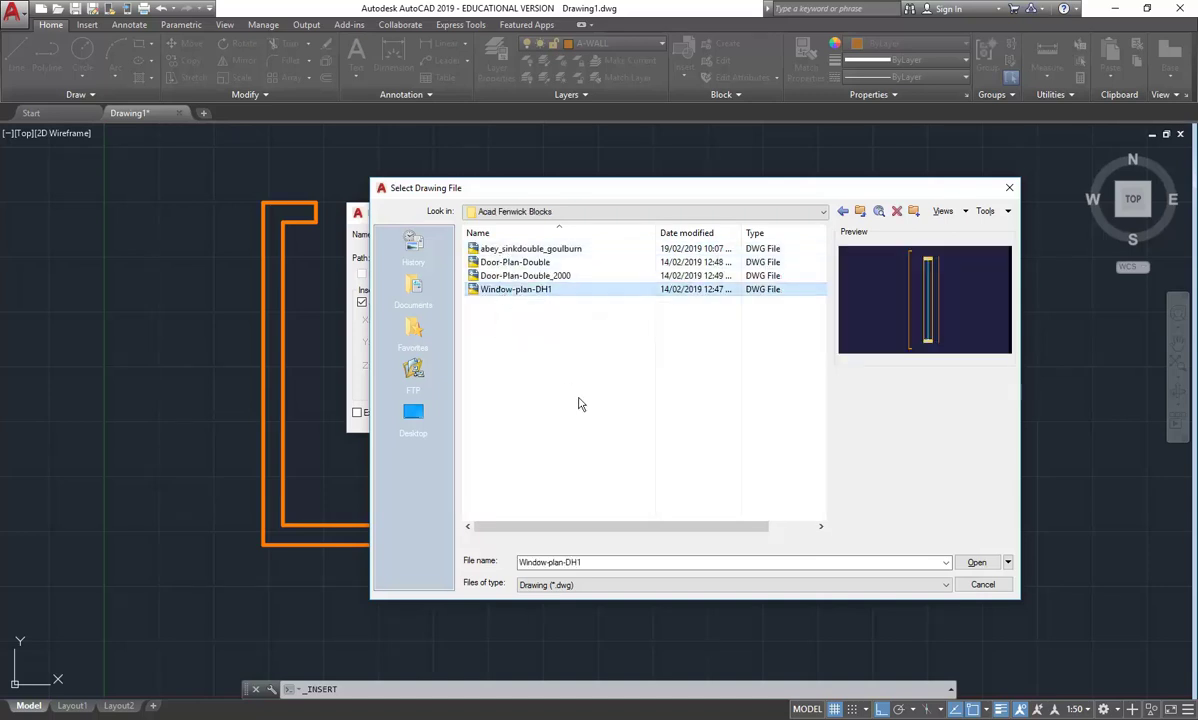
key("Return")
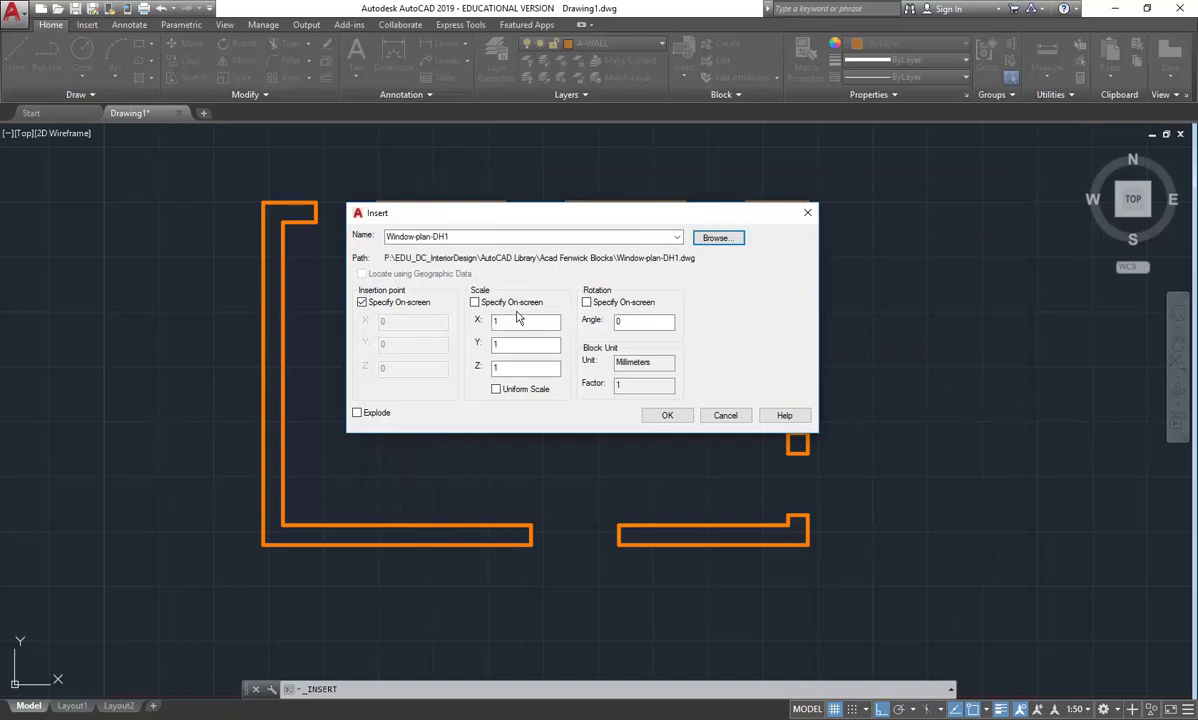
Insert the window block with rotation specified on screen, placing it in the top wall's leftmost opening with its sill line along the inner face
left_click_drag(531, 212, 621, 194)
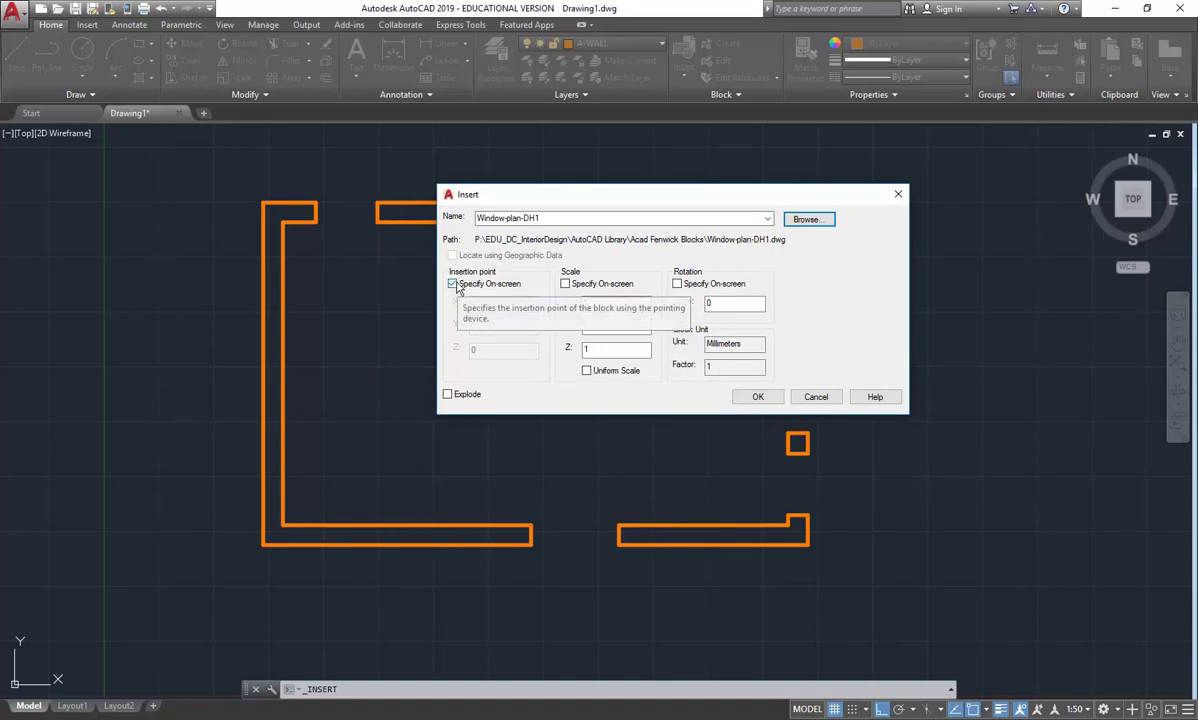
left_click(678, 284)
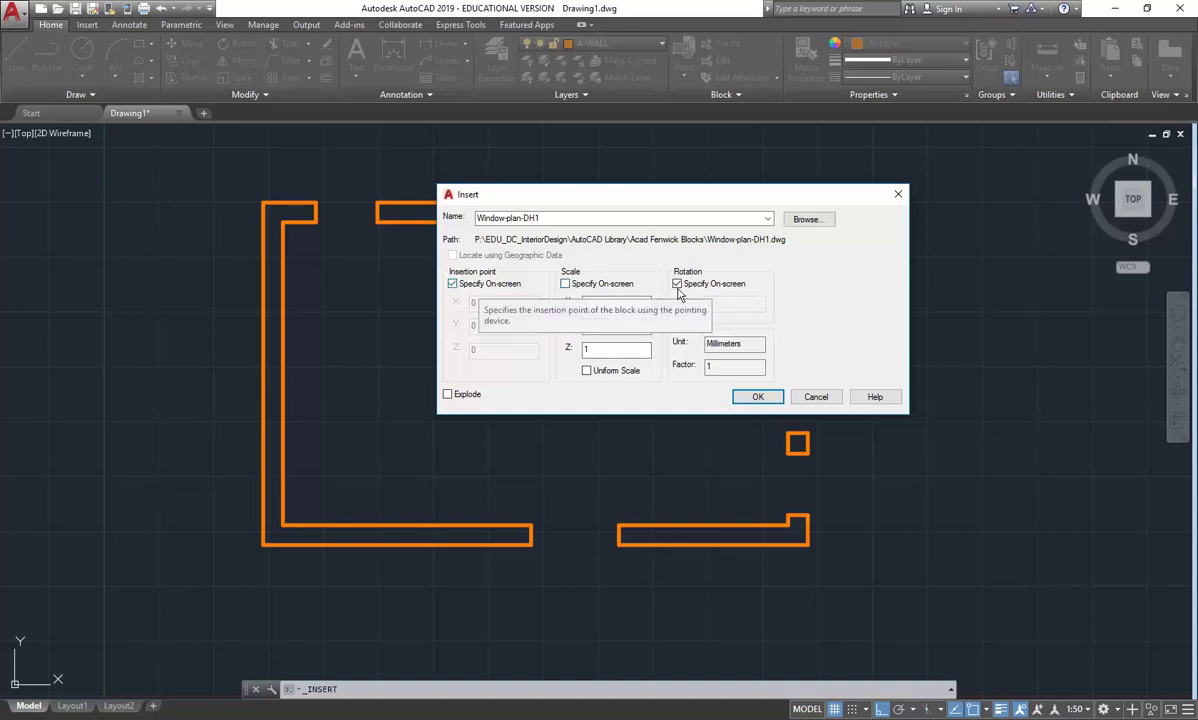
left_click(764, 399)
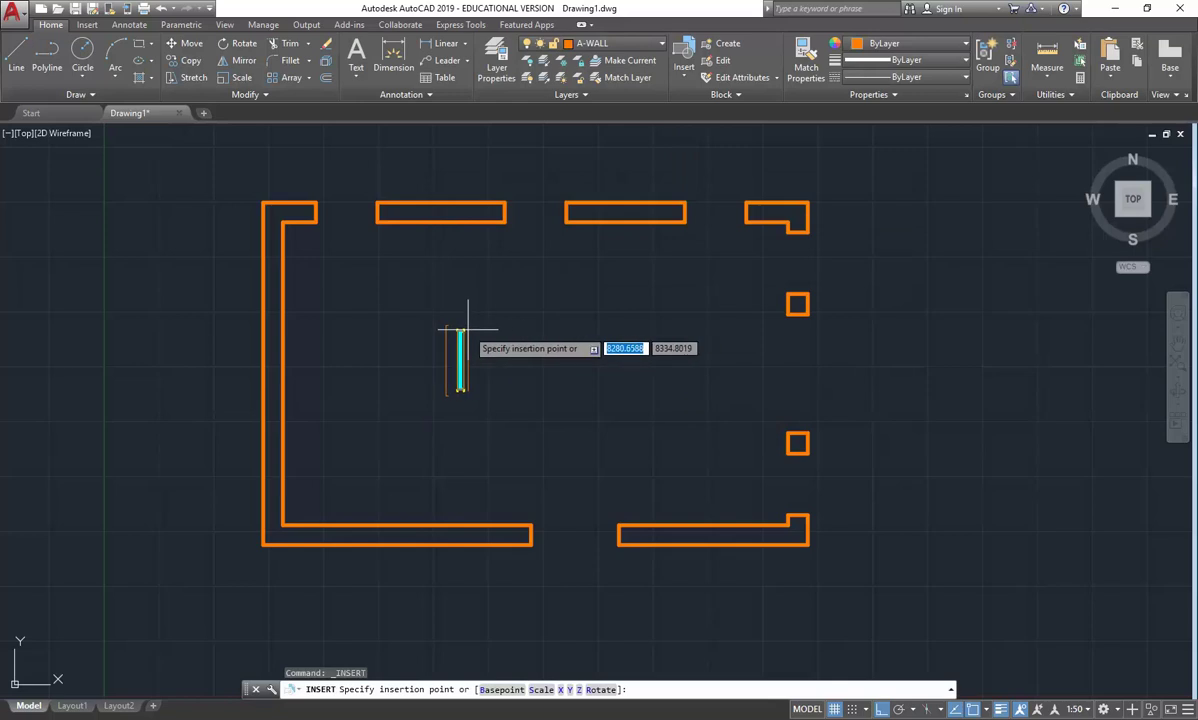
scroll(401, 276, "up", 5)
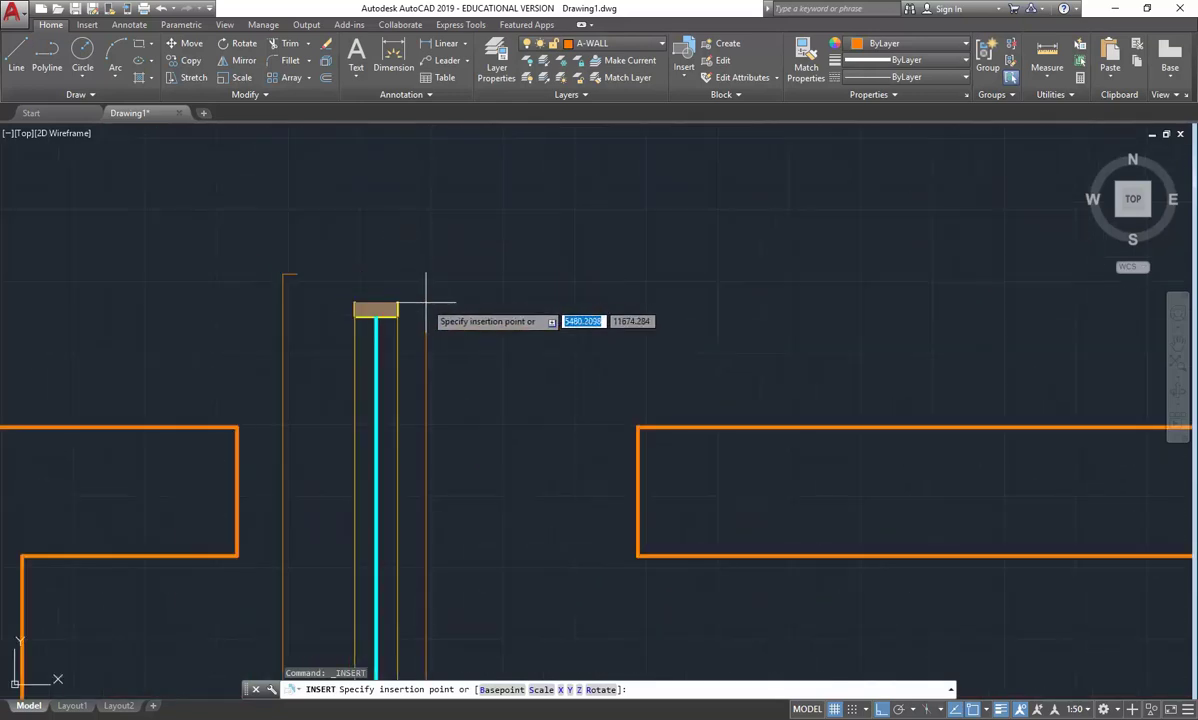
scroll(520, 330, "down", 3)
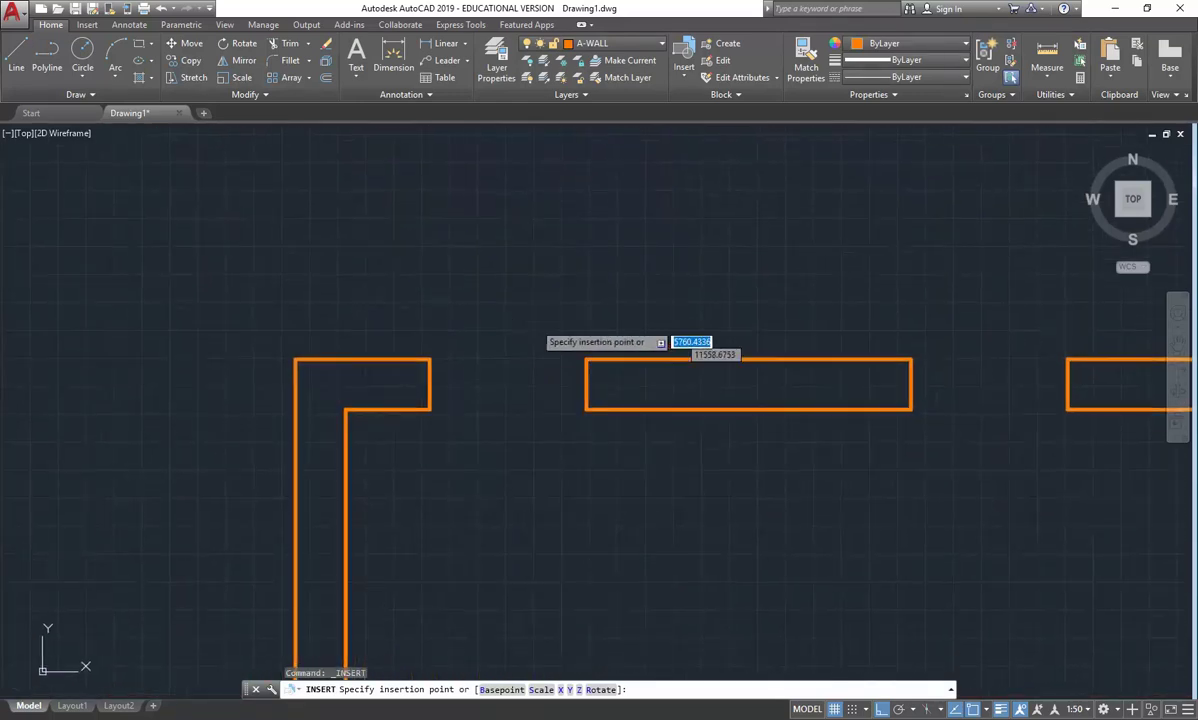
scroll(498, 365, "up", 1)
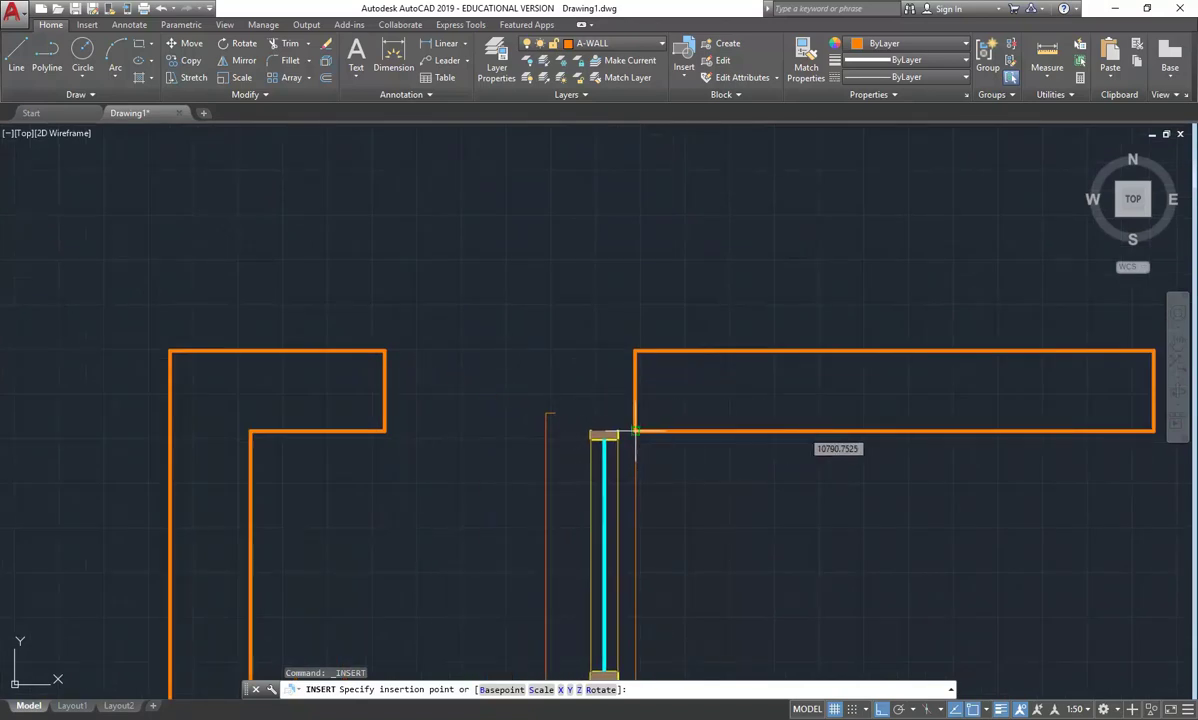
left_click(634, 432)
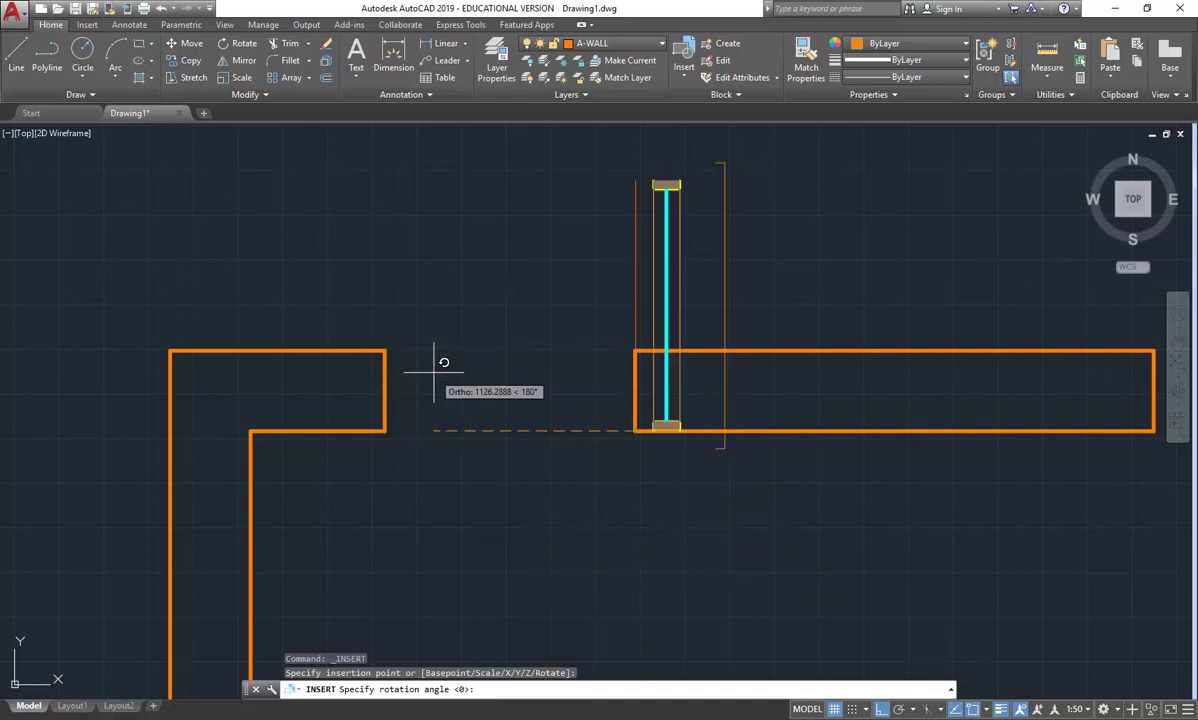
left_click(634, 577)
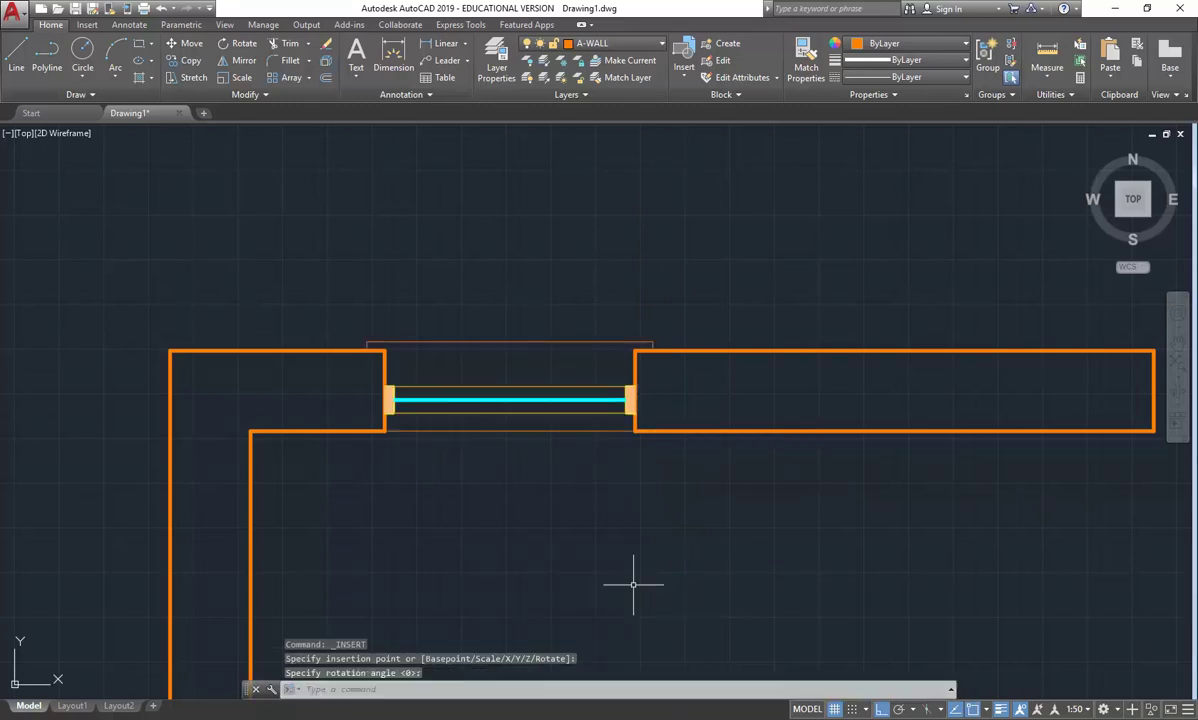
scroll(915, 497, "down", 2)
mouse_move(915, 497)
middle_mouse_down()
mouse_move(765, 473)
mouse_move(366, 473)
mouse_move(433, 455)
middle_mouse_up()
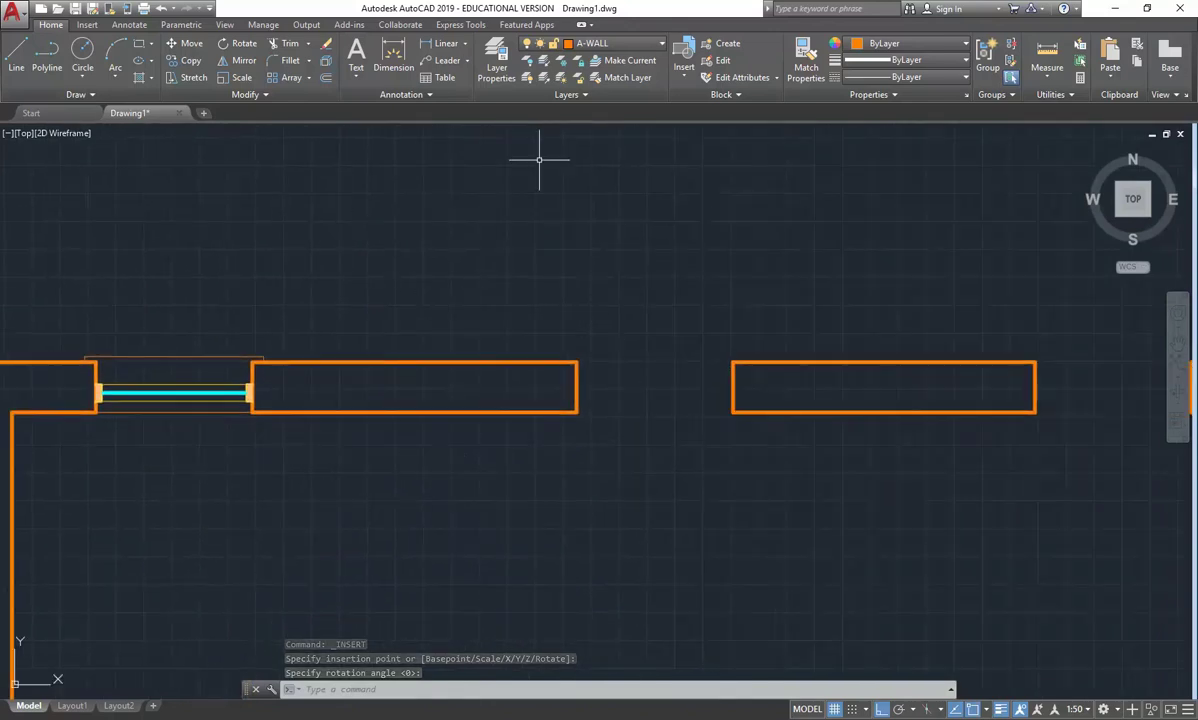
left_click(726, 96)
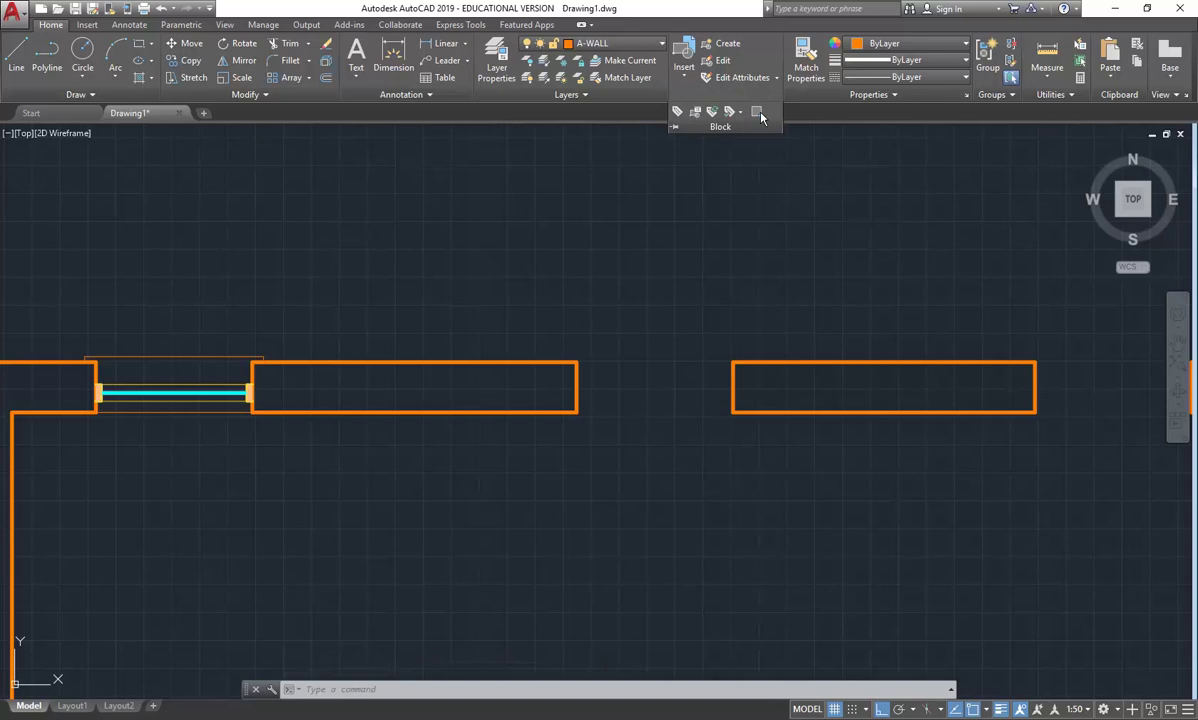
left_click(684, 62)
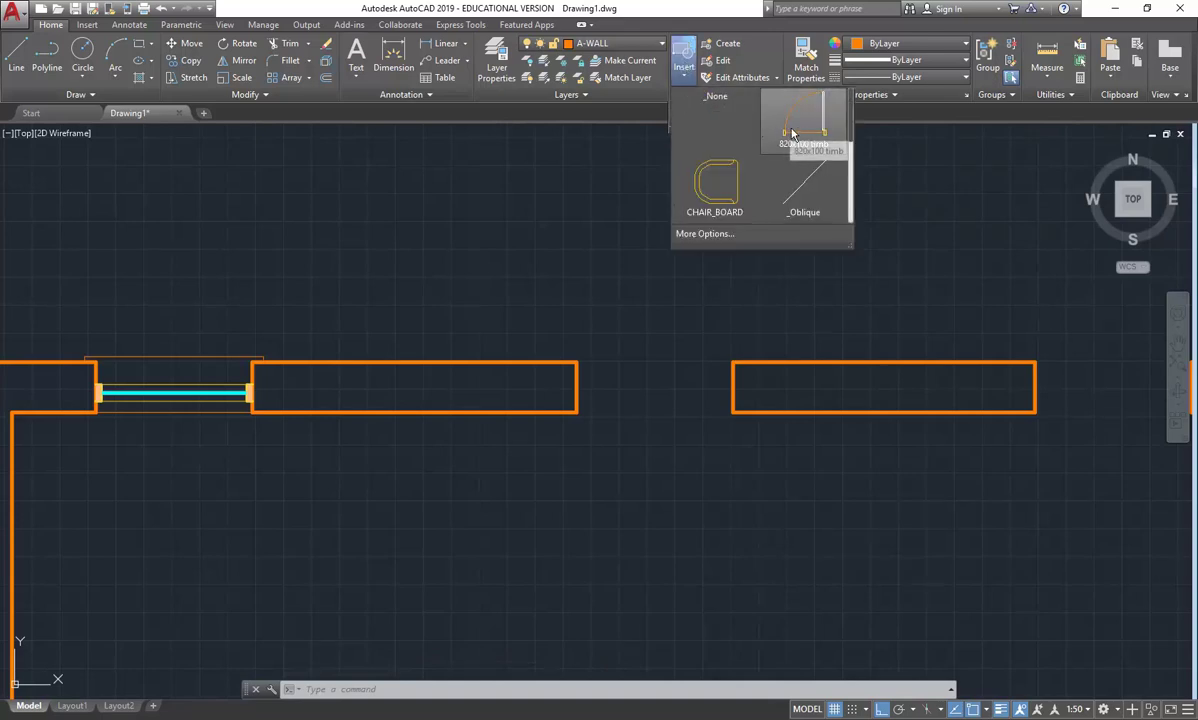
scroll(772, 165, "down", 4)
scroll(770, 187, "down", 1)
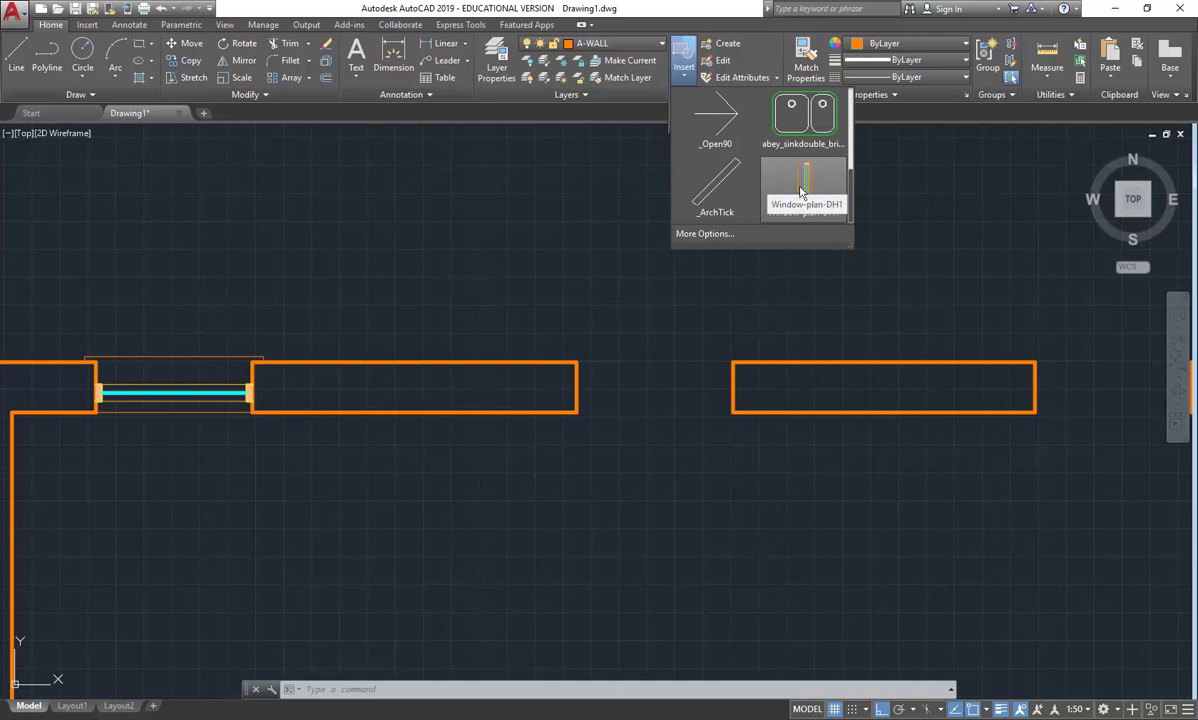
left_click(806, 178)
Copy the window from its inner left corner into the middle and right openings of the top wall
middle_click_drag(165, 384, 298, 369)
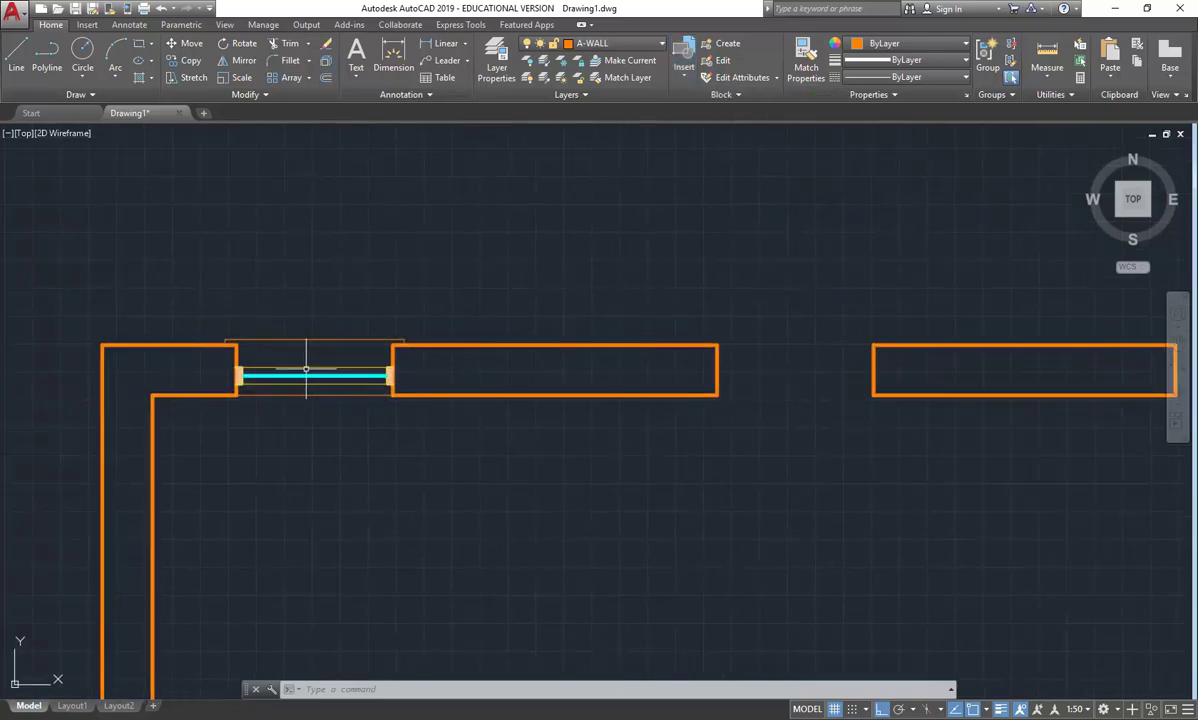
left_click(301, 367)
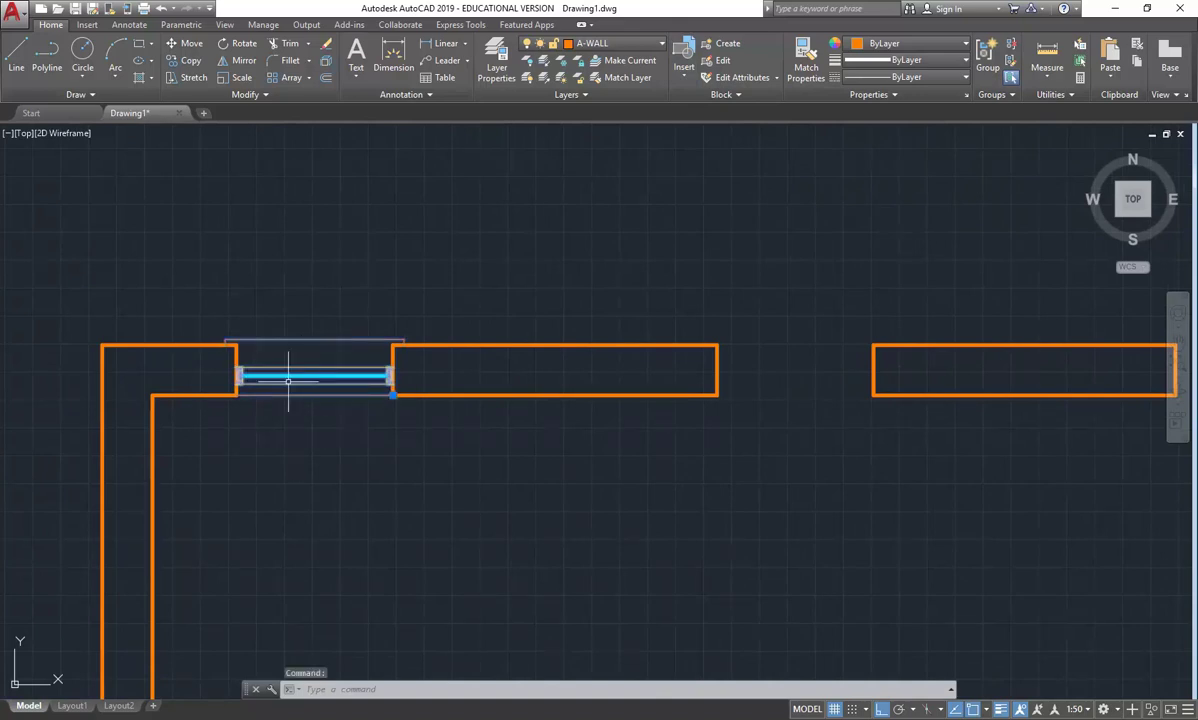
left_click(182, 61)
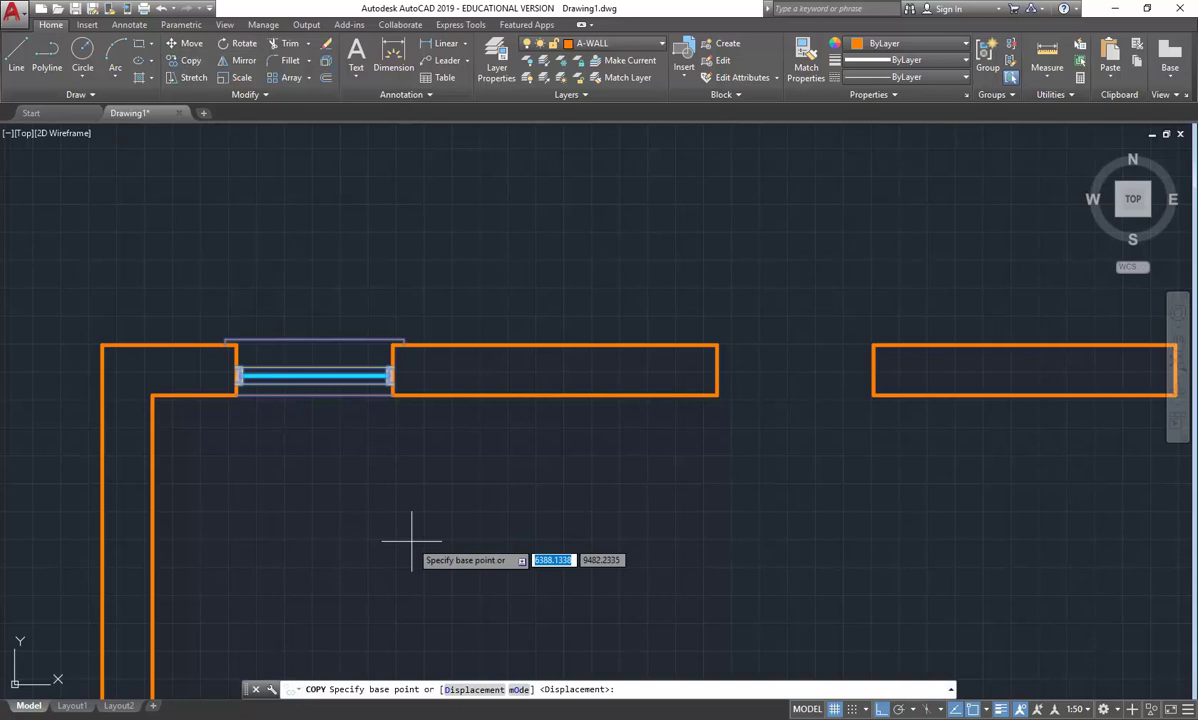
left_click(237, 393)
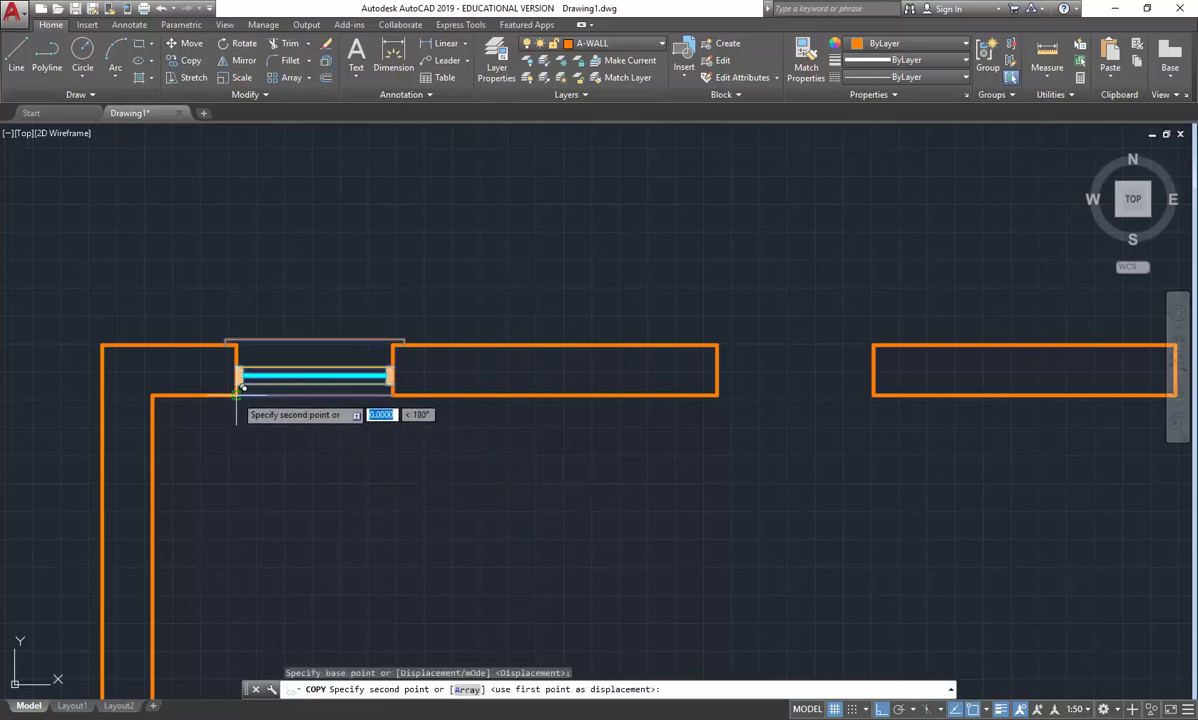
left_click(718, 392)
middle_click_drag(850, 414, 410, 378)
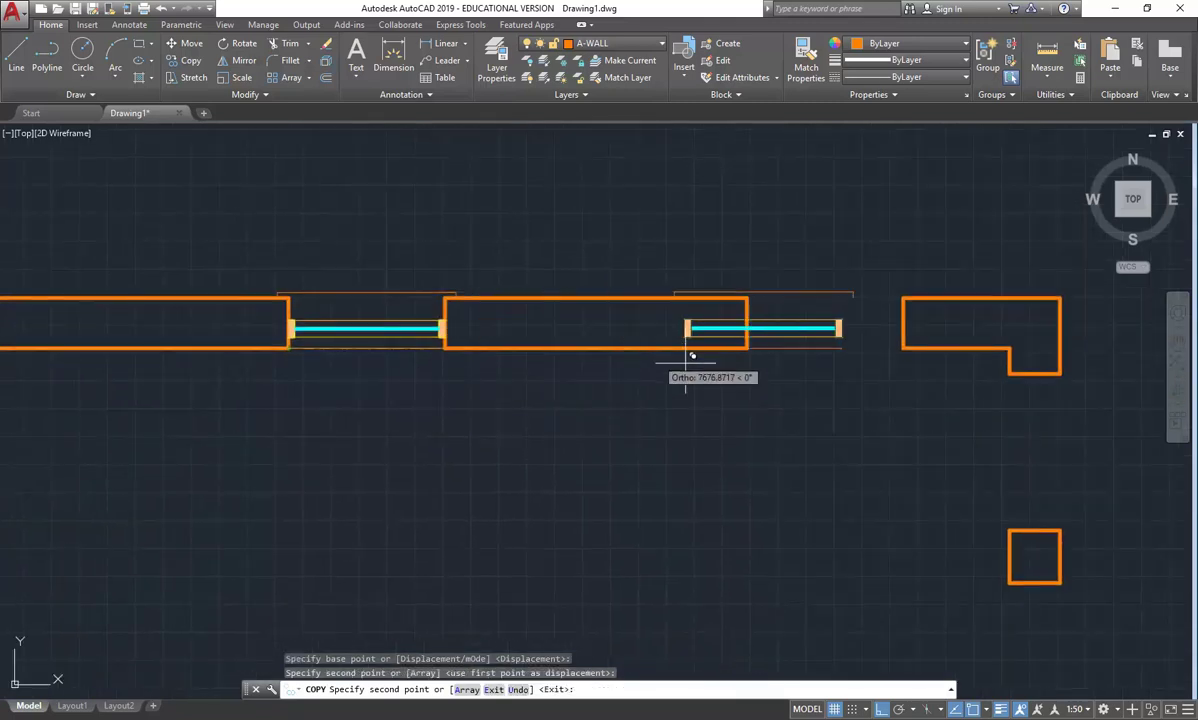
left_click(745, 348)
right_click(740, 438)
left_click(763, 443)
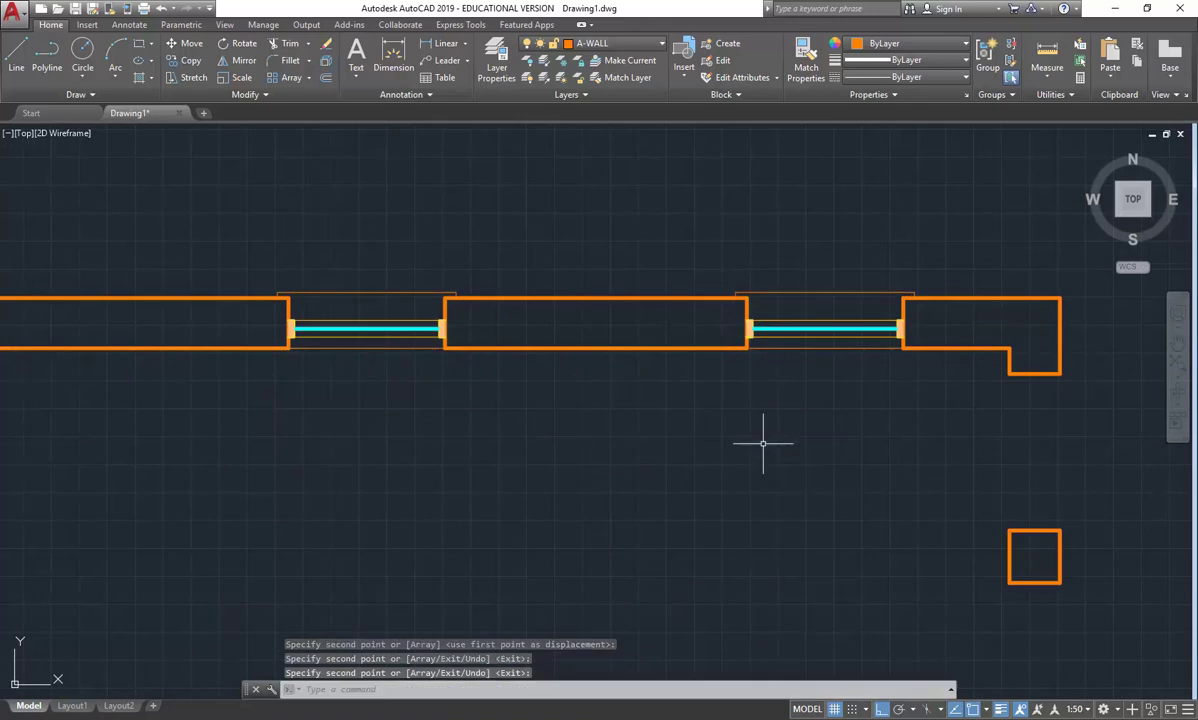
Insert the Window-plan-DH1 block at the upper pier's inner top corner, rotated 180°, to fill the right wall's upper opening
mouse_move(871, 480)
middle_mouse_down()
mouse_move(548, 479)
mouse_move(501, 437)
middle_mouse_up()
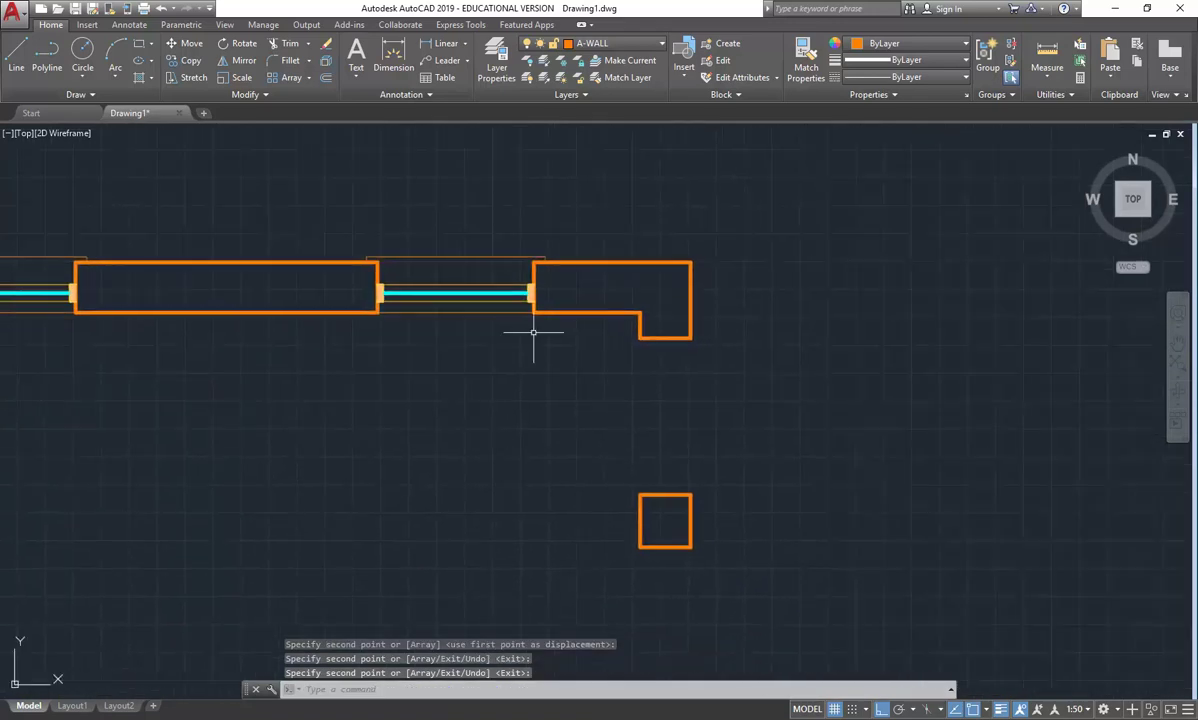
left_click(684, 62)
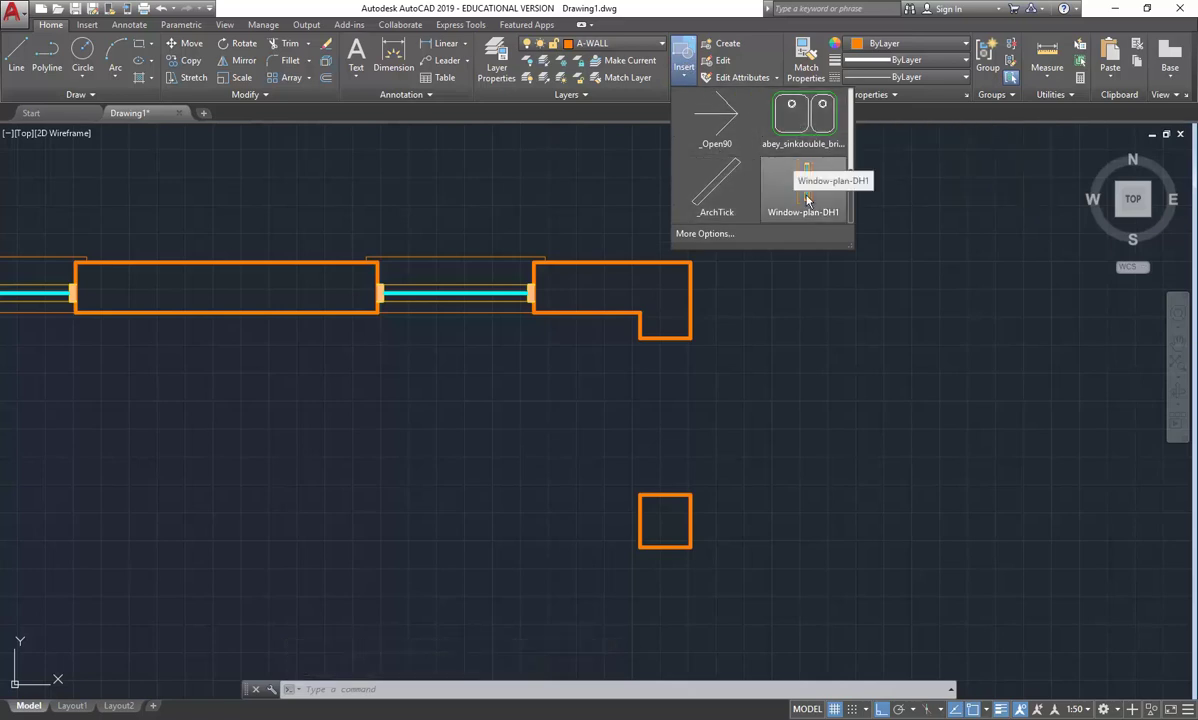
scroll(758, 146, "up", 2)
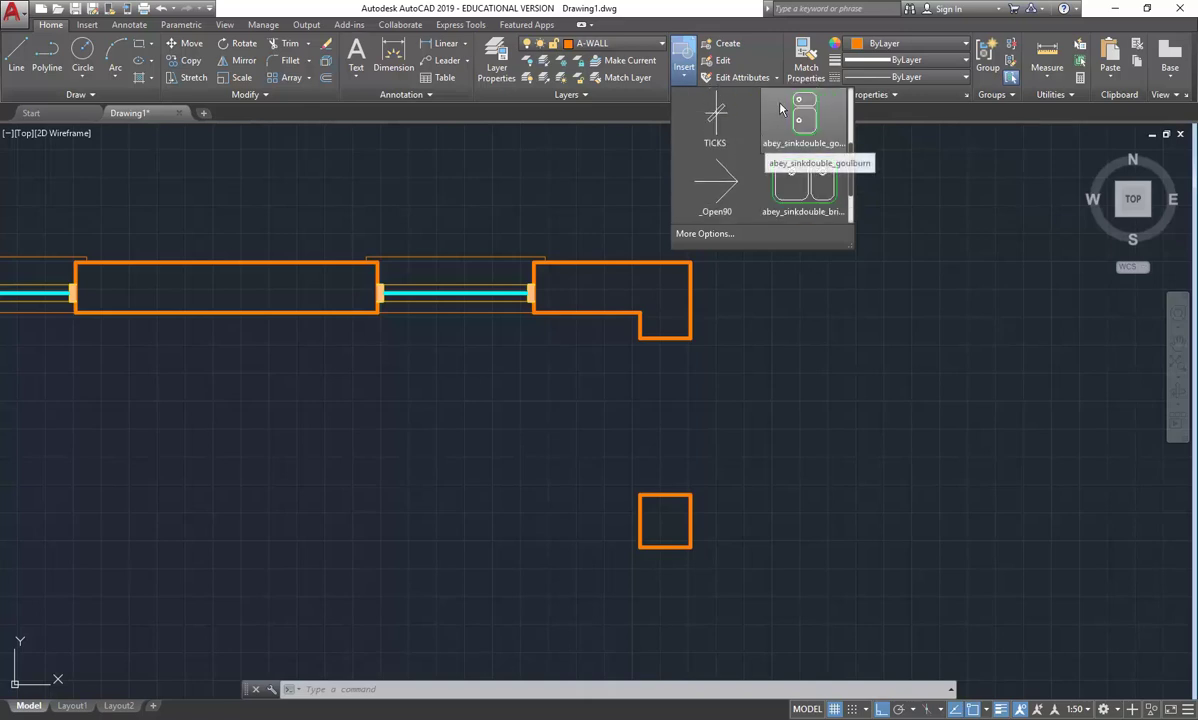
scroll(783, 115, "down", 2)
left_click(801, 194)
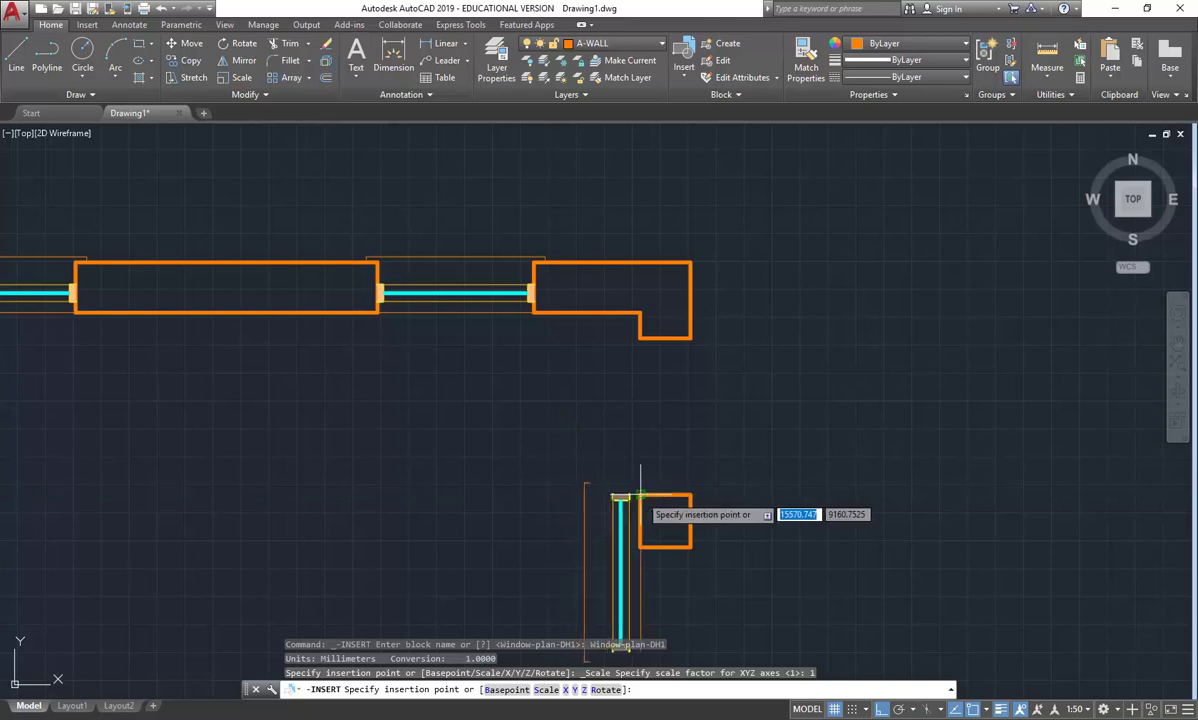
middle_click_drag(638, 490, 573, 397)
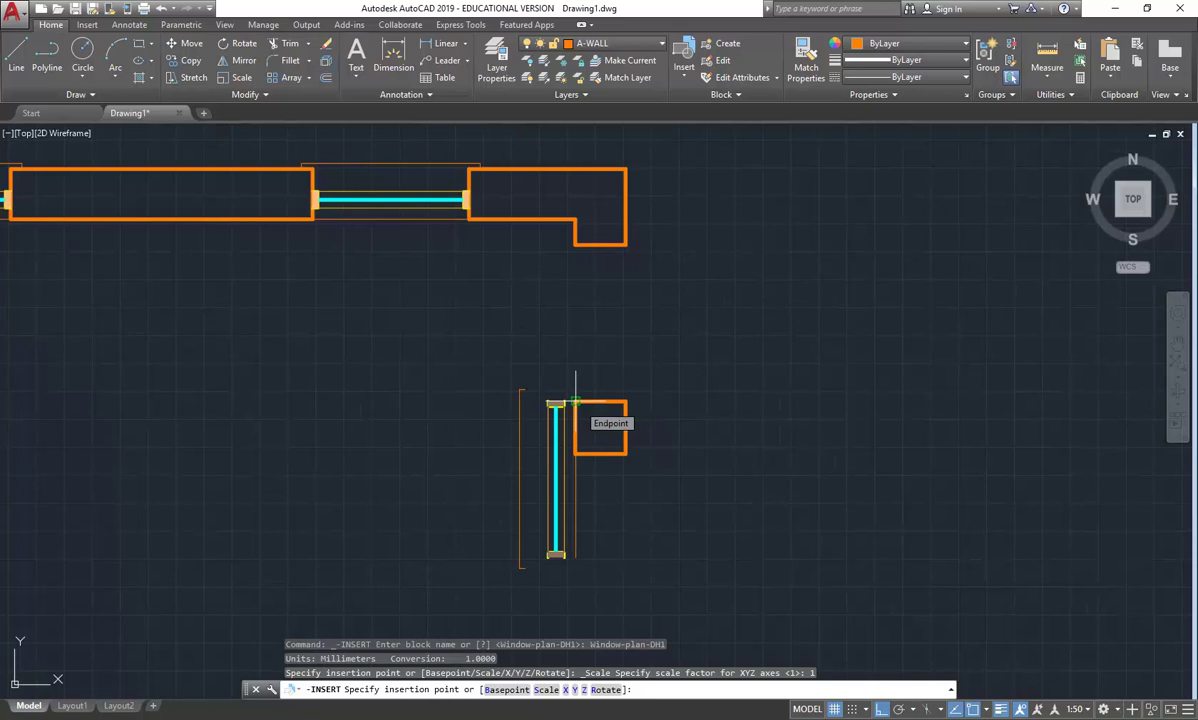
left_click(575, 402)
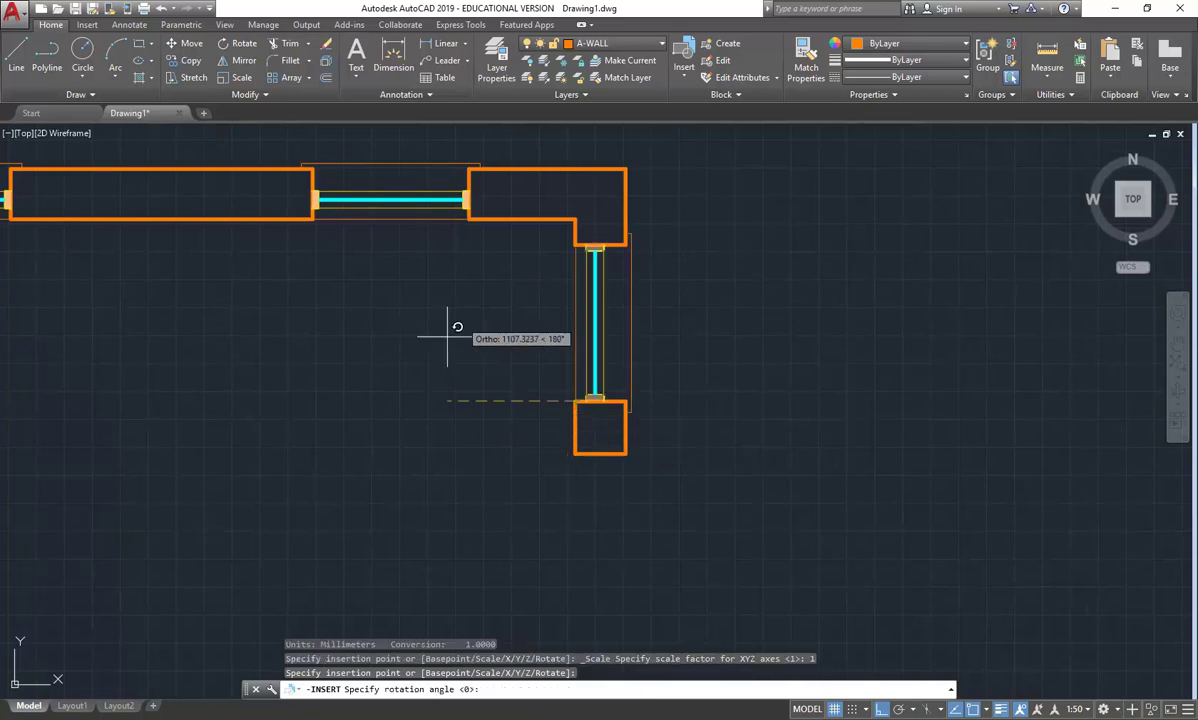
left_click(417, 450)
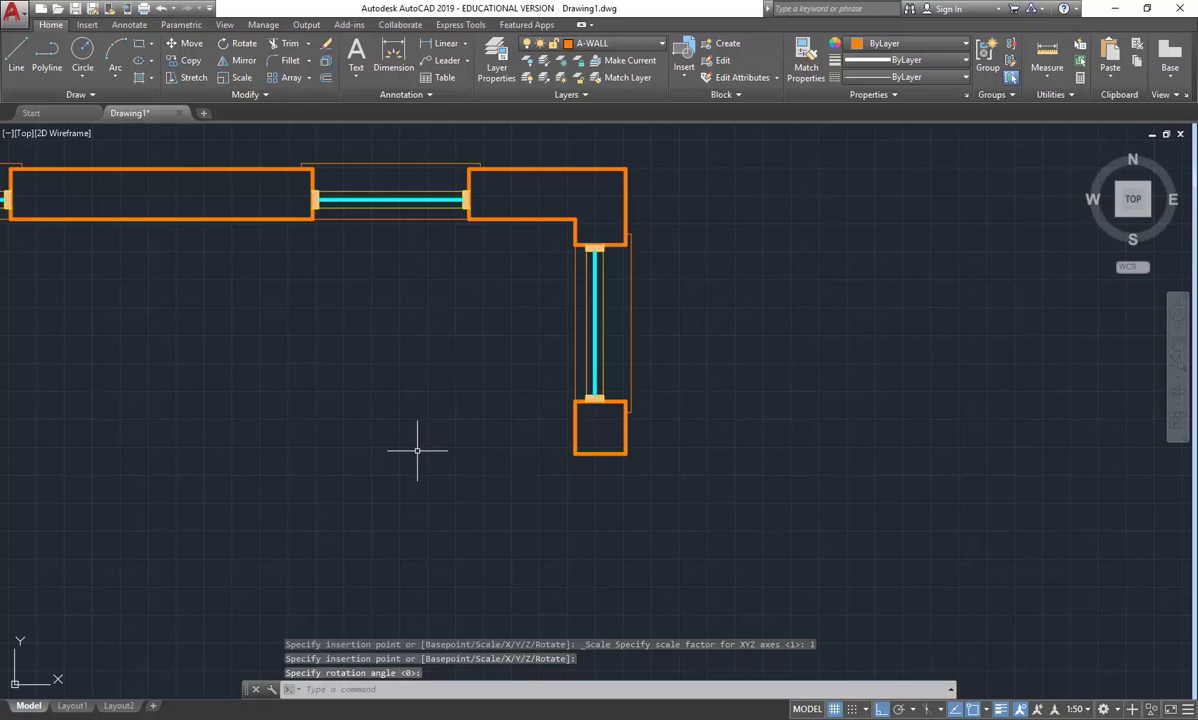
Copy the right wall's upper window straight down into the lower opening, using its inner bottom corner as the base point
scroll(645, 265, "up", 3)
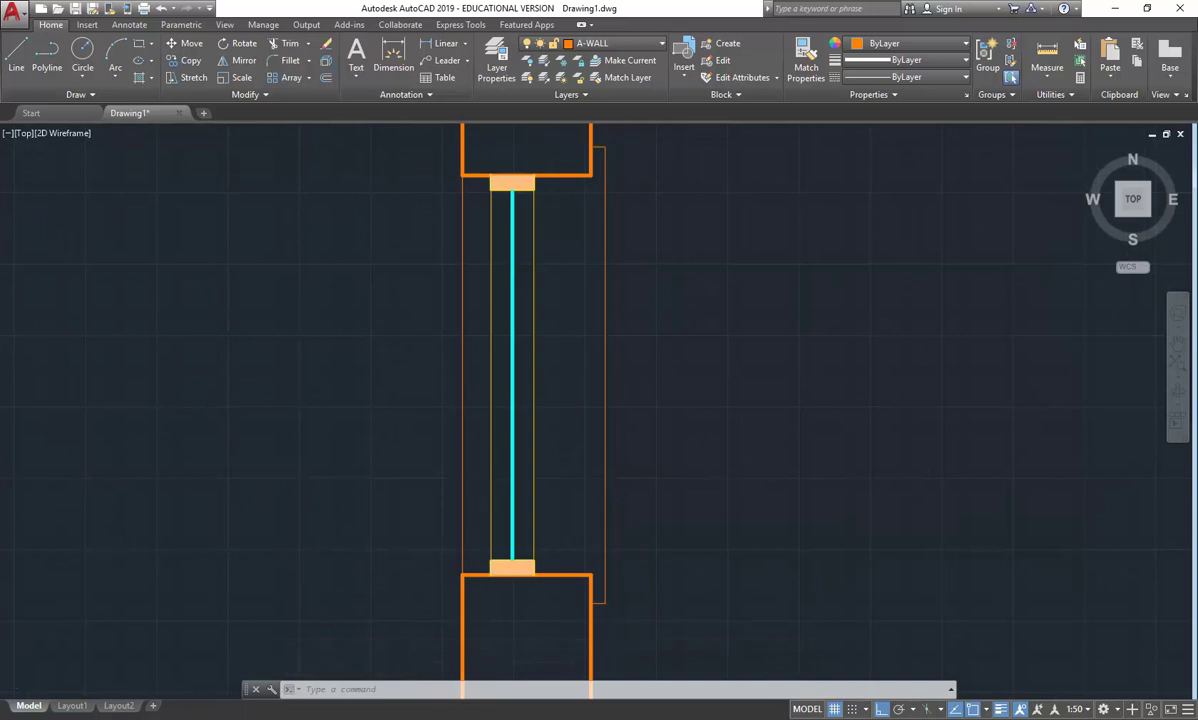
scroll(481, 476, "down", 3)
middle_click_drag(481, 476, 545, 299)
scroll(516, 436, "down", 1)
middle_click_drag(516, 436, 516, 360)
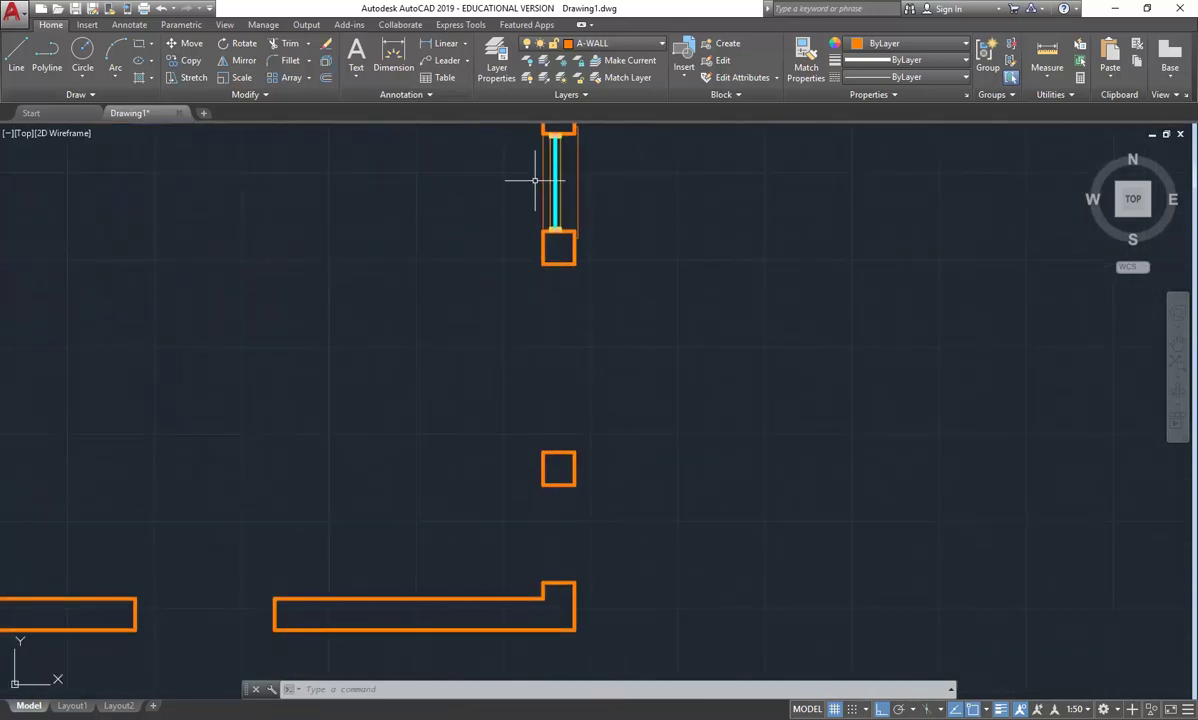
left_click(186, 60)
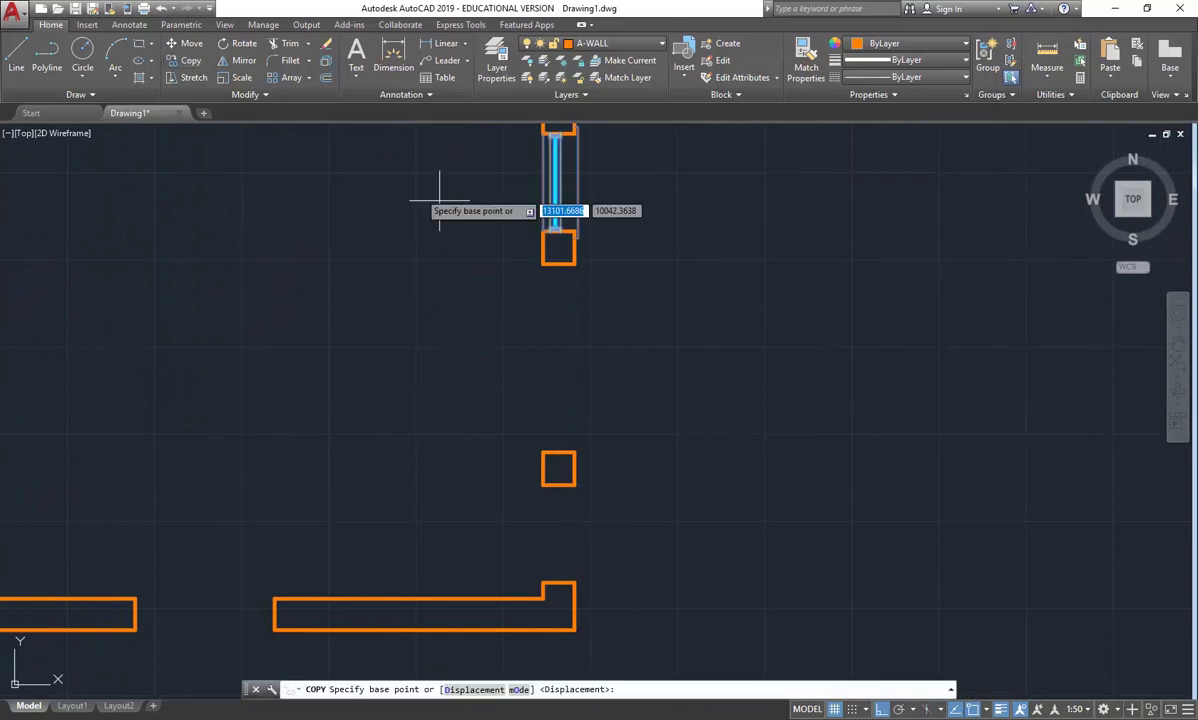
left_click(542, 231)
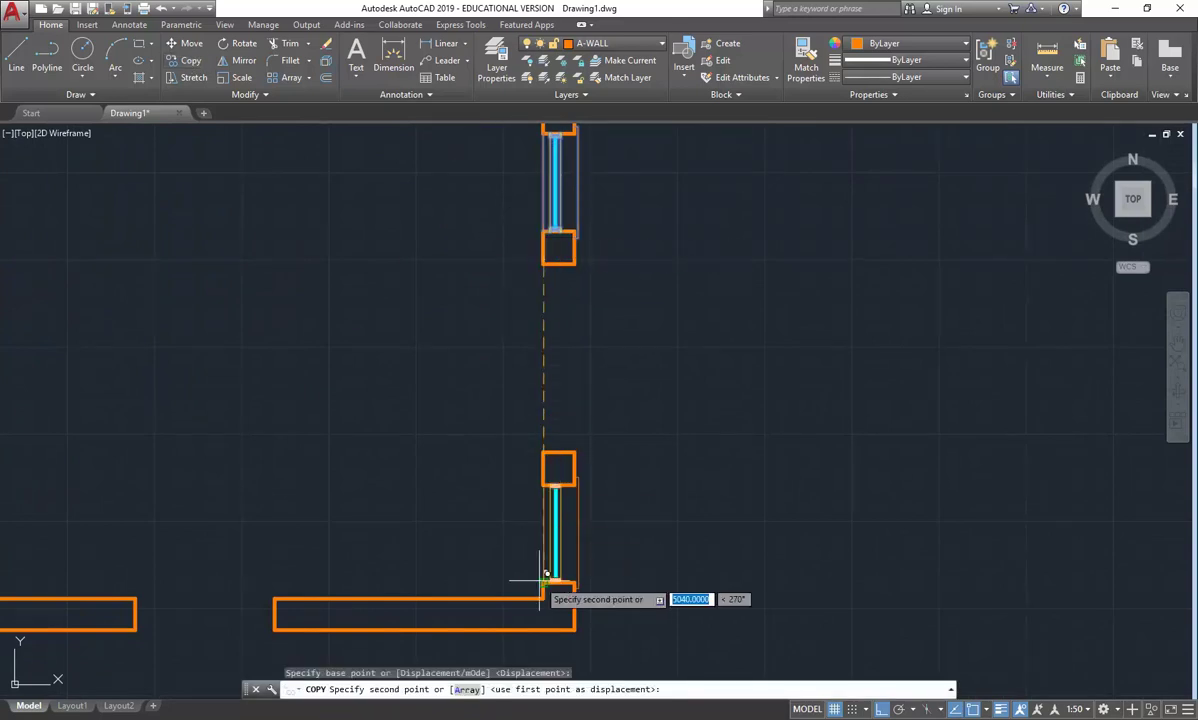
right_click(465, 452)
left_click(497, 460)
Choose the Door-Plan-Double drawing from the Acad Fenwick Blocks folder as the block to insert
scroll(670, 440, "down", 4)
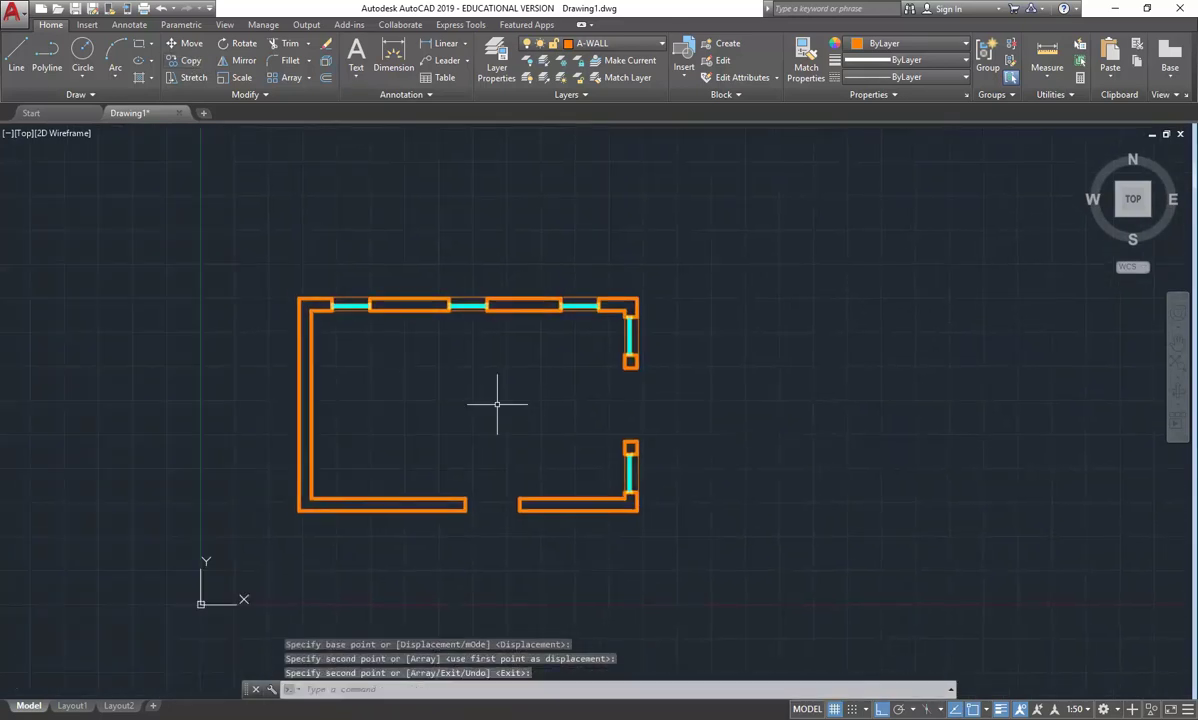
scroll(490, 400, "up", 2)
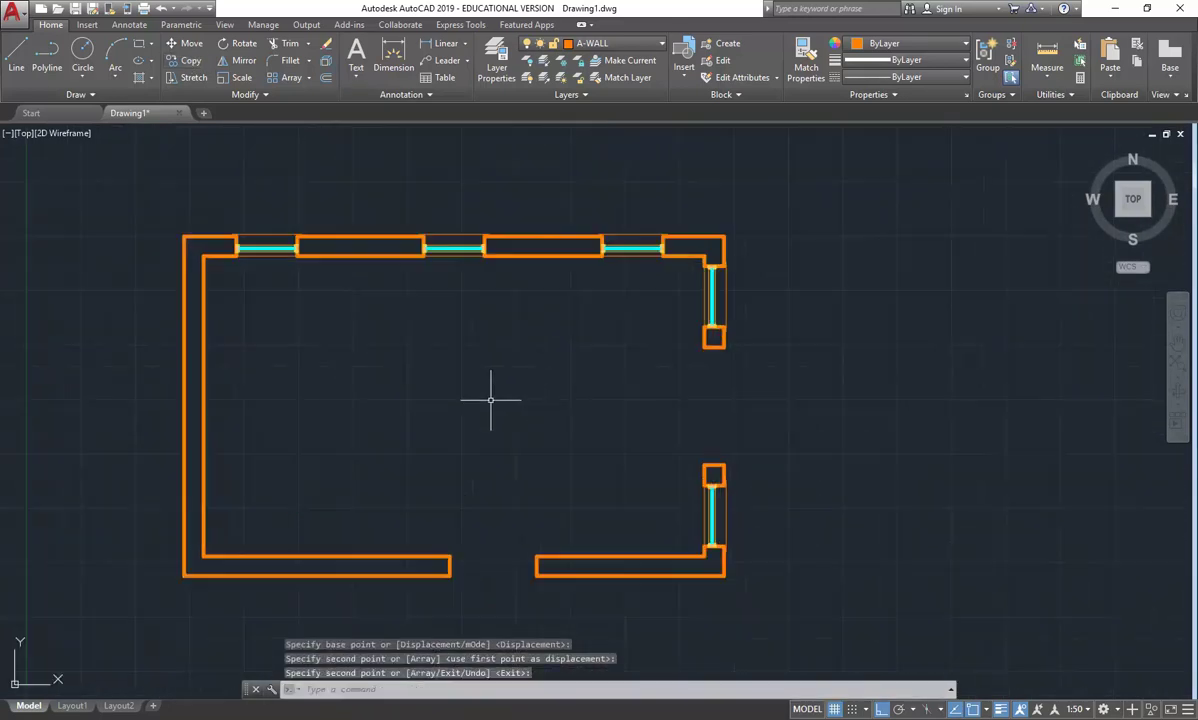
left_click(684, 60)
scroll(685, 186, "down", 1)
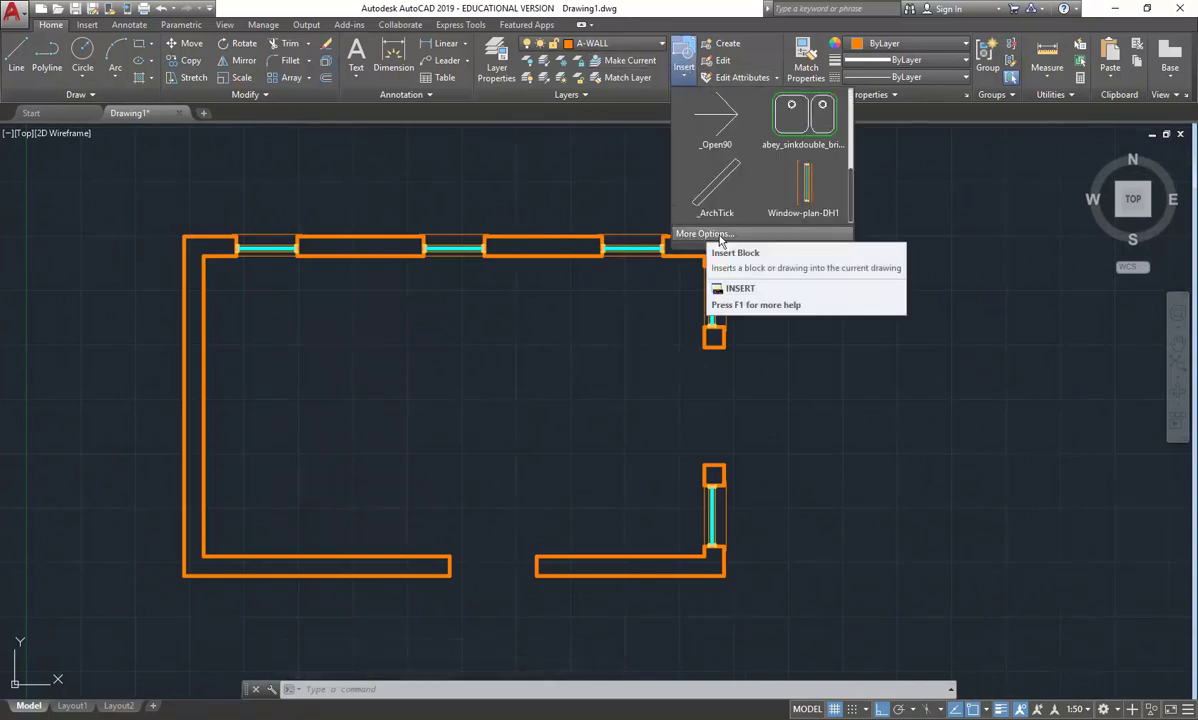
left_click(712, 235)
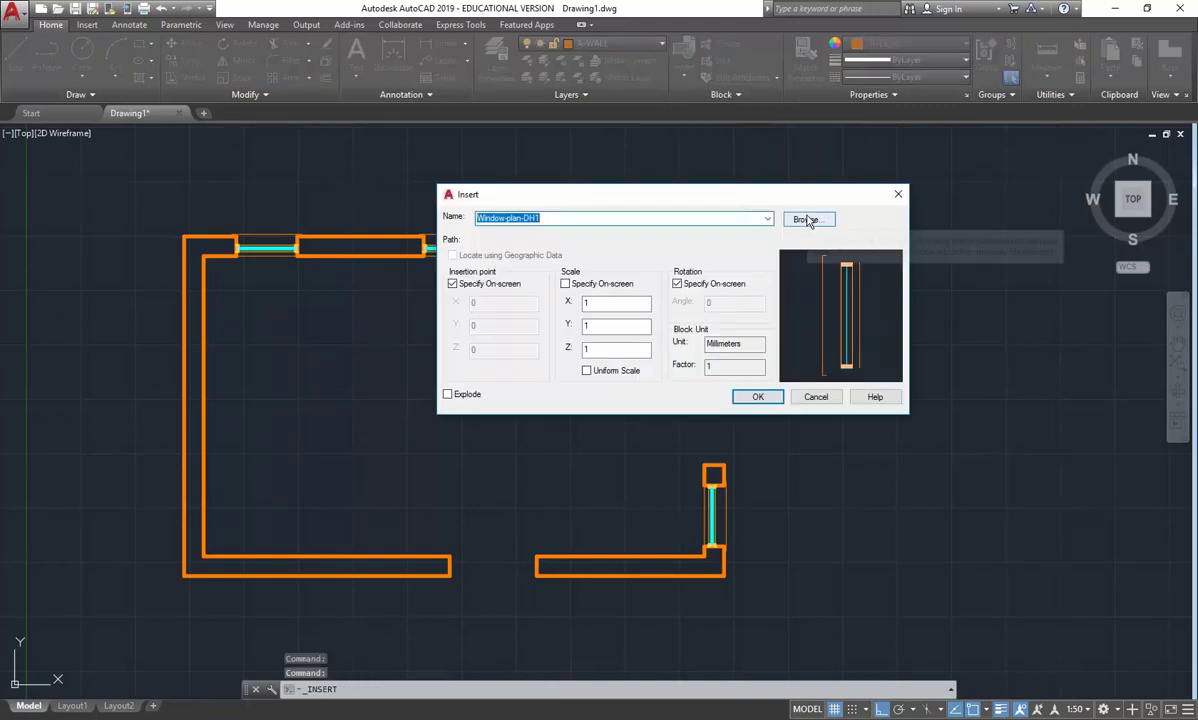
left_click(809, 221)
left_click(522, 264)
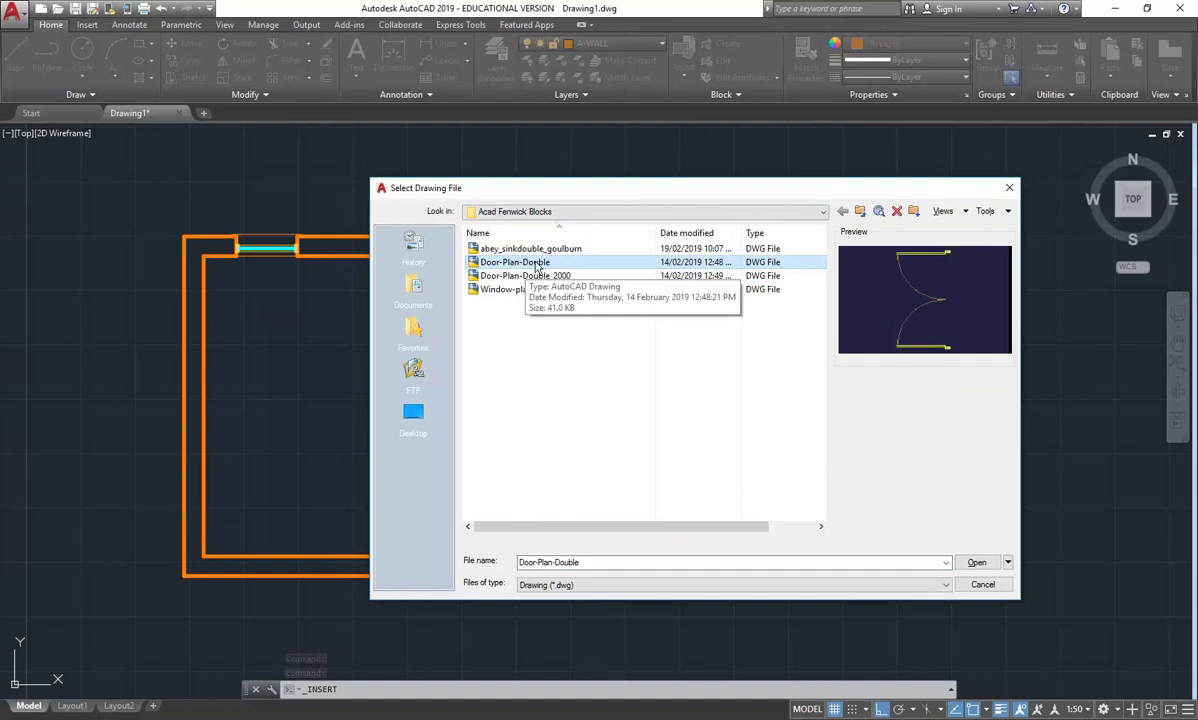
double_click(511, 264)
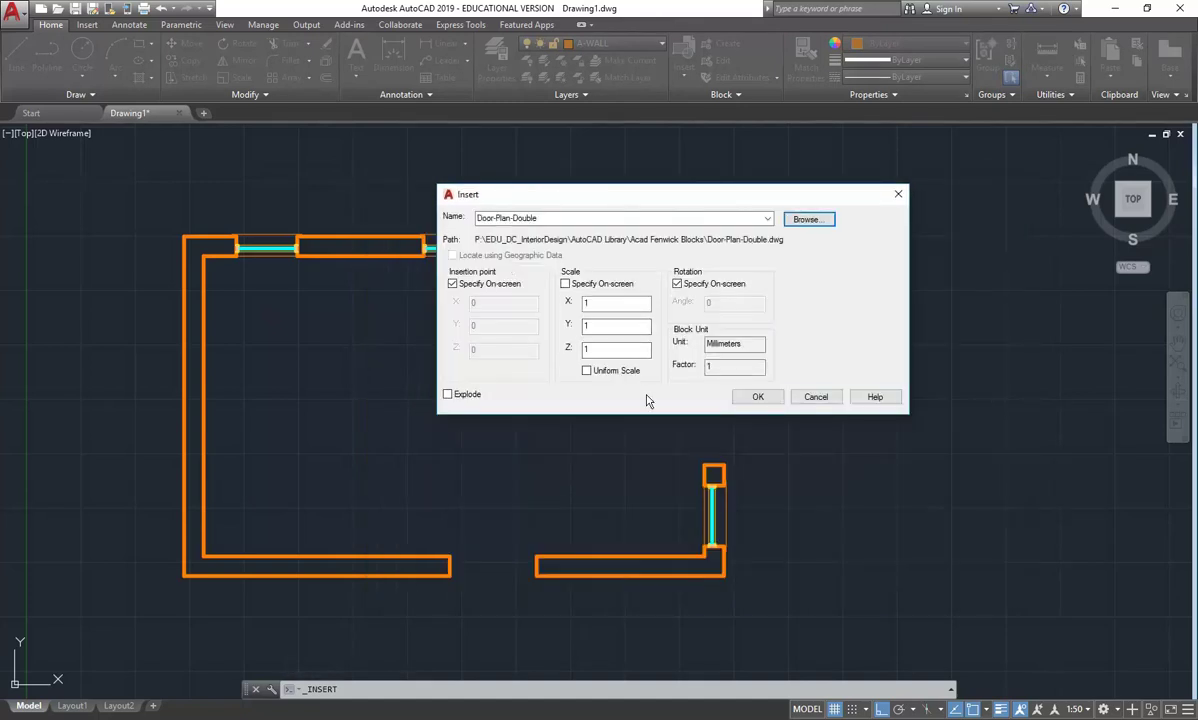
Place the Door-Plan-Double block at the lower pier's inner top corner with 0° rotation, filling the right wall's central opening
left_click(758, 398)
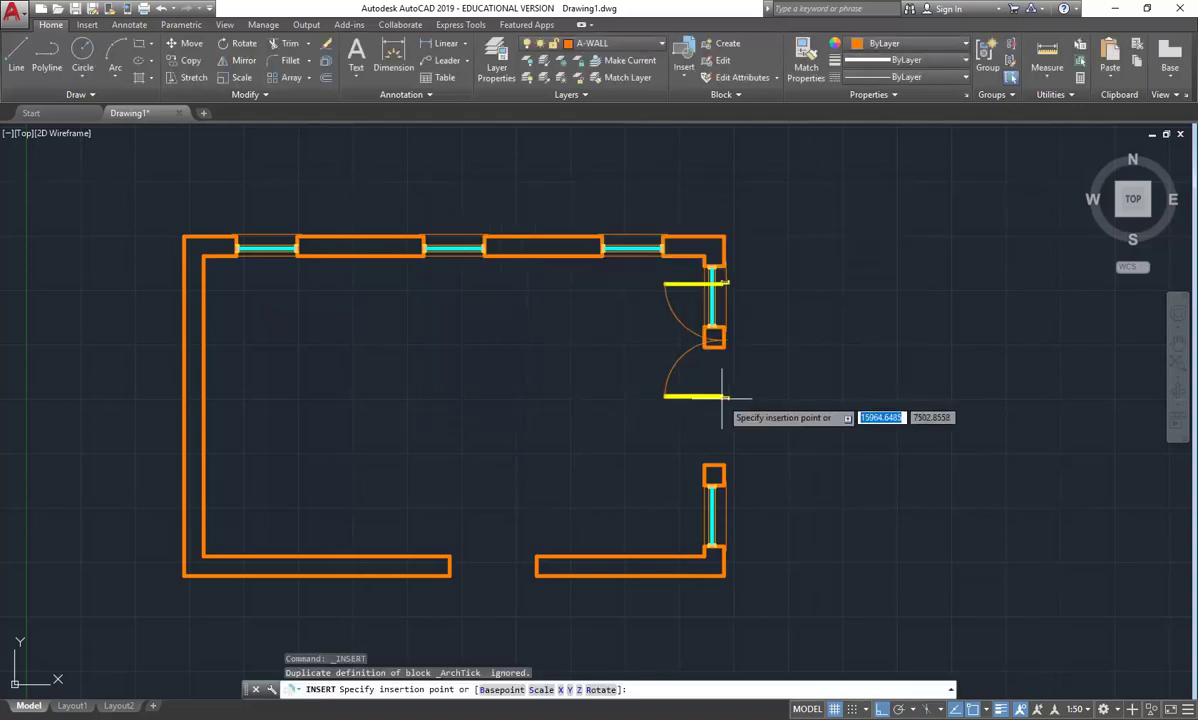
scroll(700, 447, "up", 3)
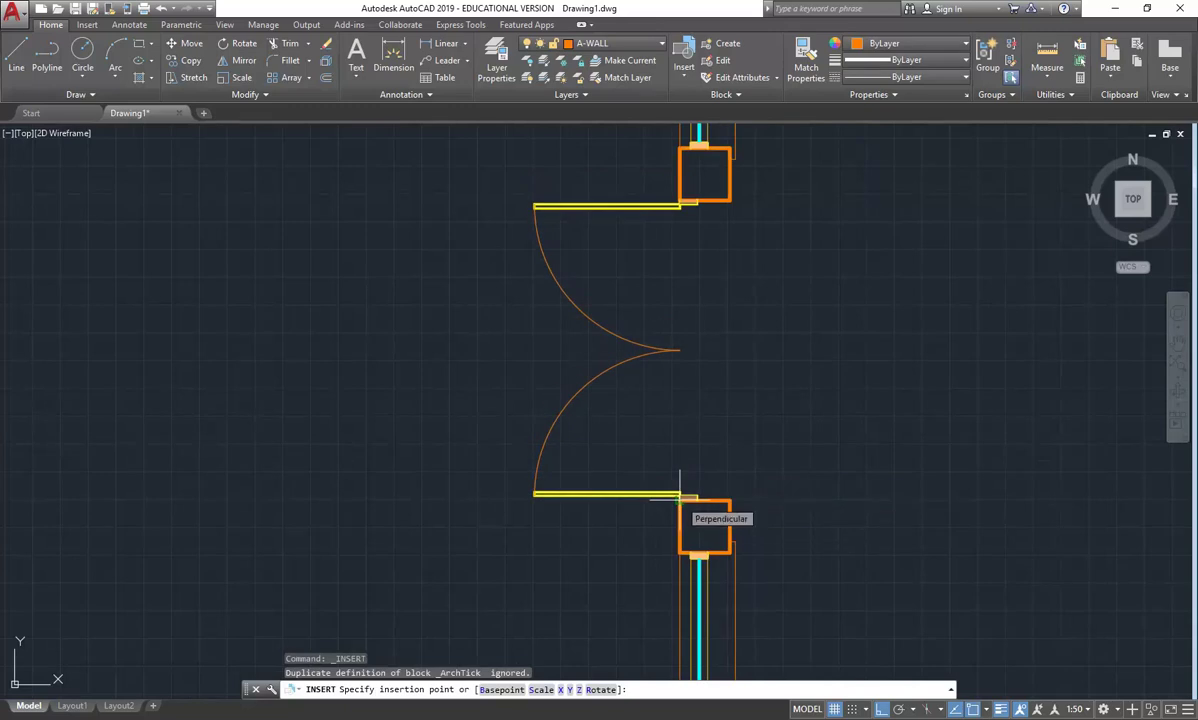
scroll(679, 494, "up", 4)
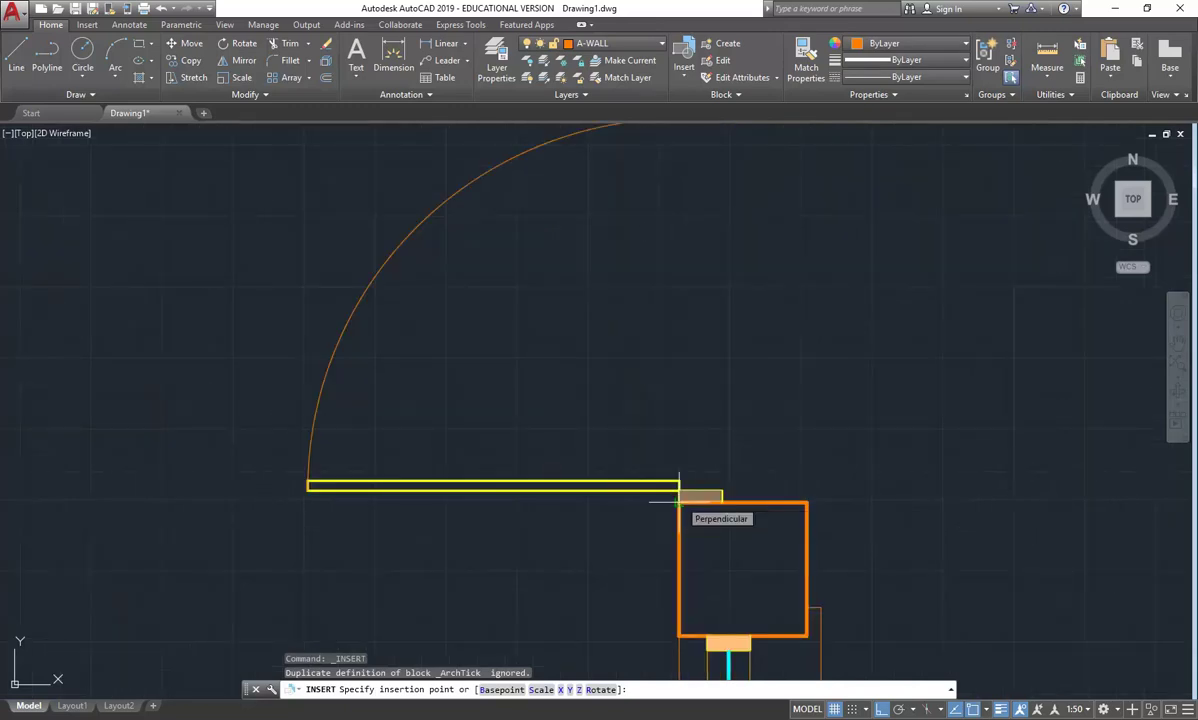
scroll(679, 494, "up", 6)
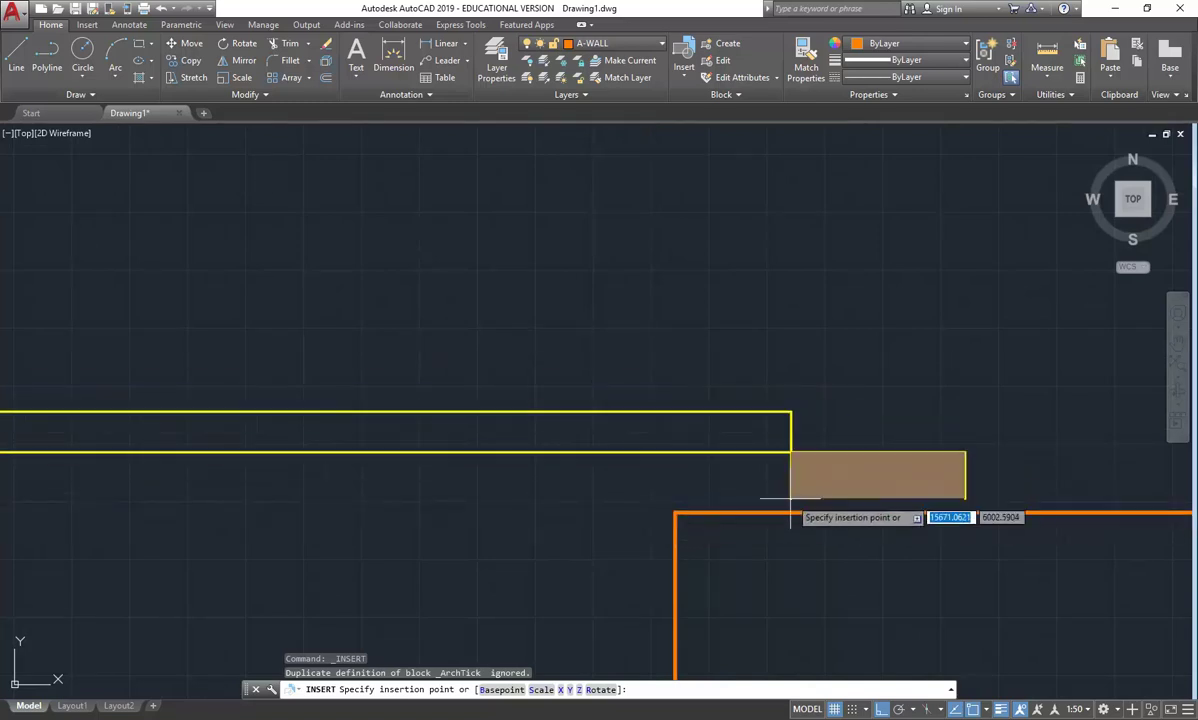
left_click(676, 514)
scroll(680, 505, "down", 3)
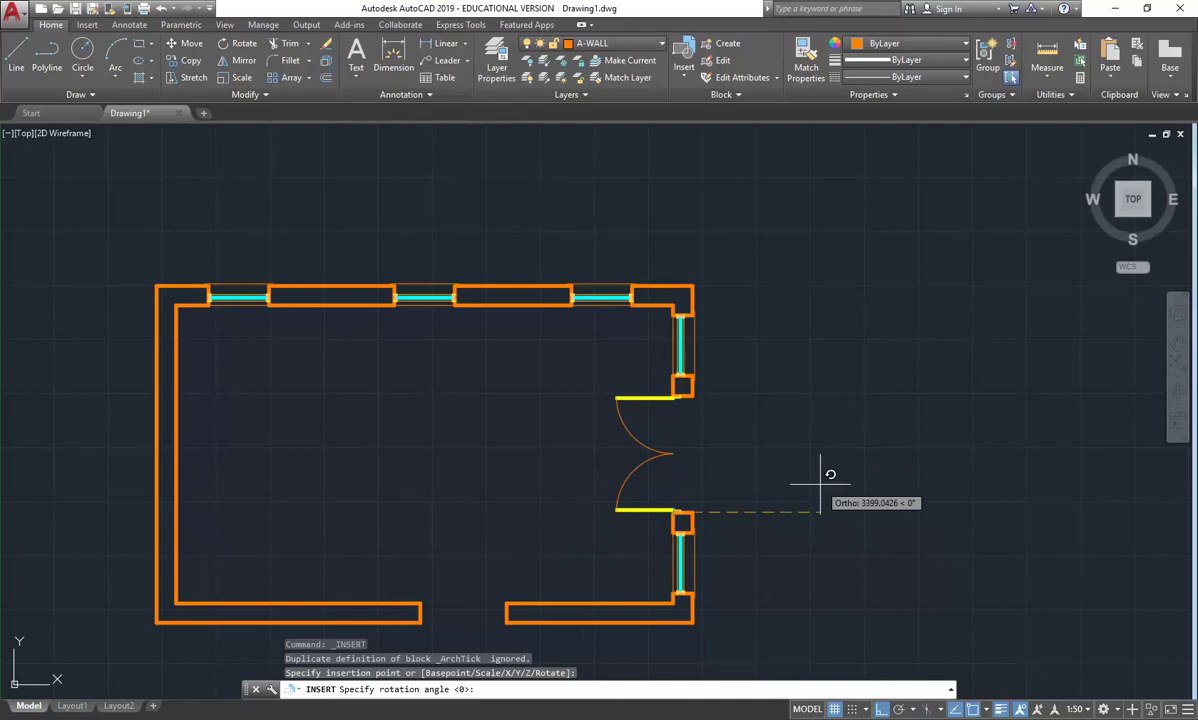
key("Return")
Choose the Door-Plan-Double_2000 drawing from the Acad Fenwick Blocks folder as the block to insert
mouse_move(576, 514)
middle_mouse_down()
mouse_move(703, 433)
mouse_move(596, 457)
middle_mouse_up()
scroll(556, 493, "up", 2)
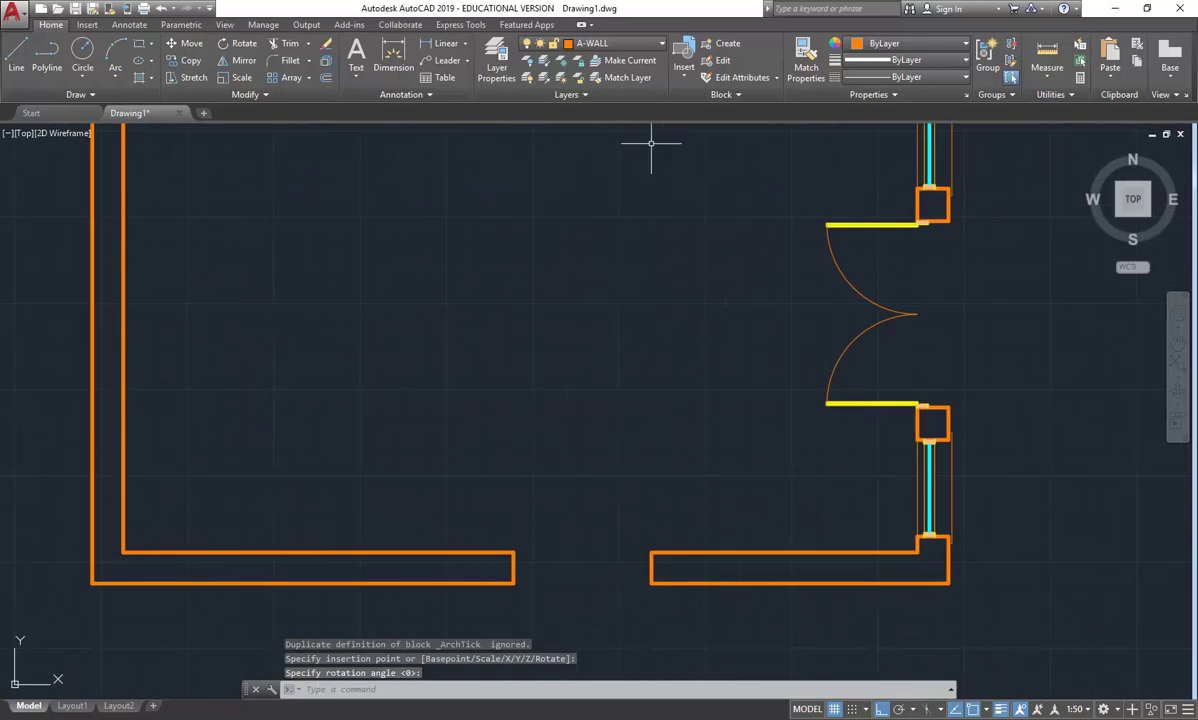
left_click(684, 62)
left_click(707, 233)
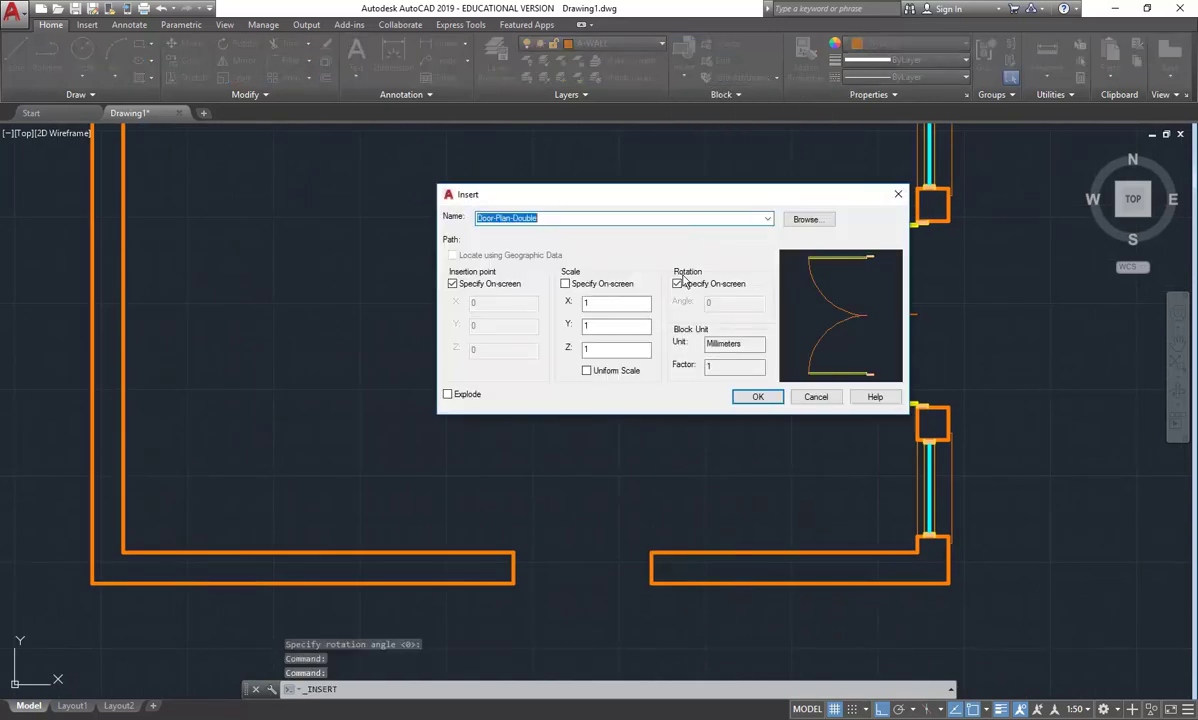
left_click(814, 222)
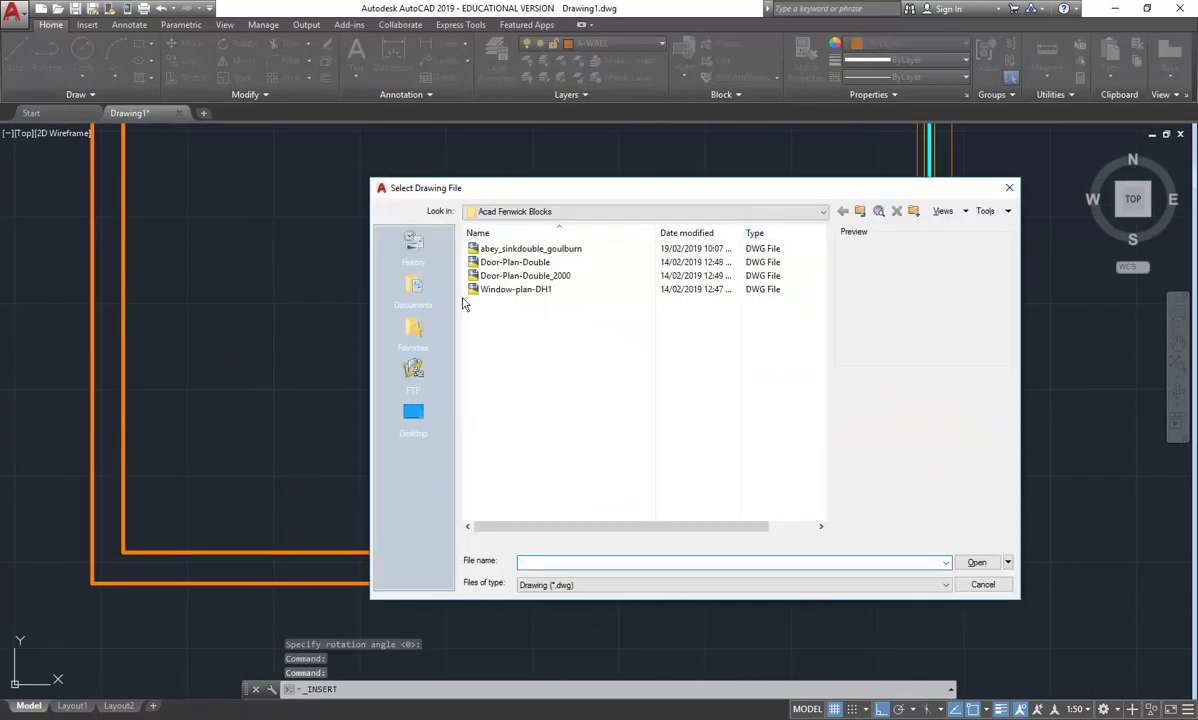
left_click(478, 278)
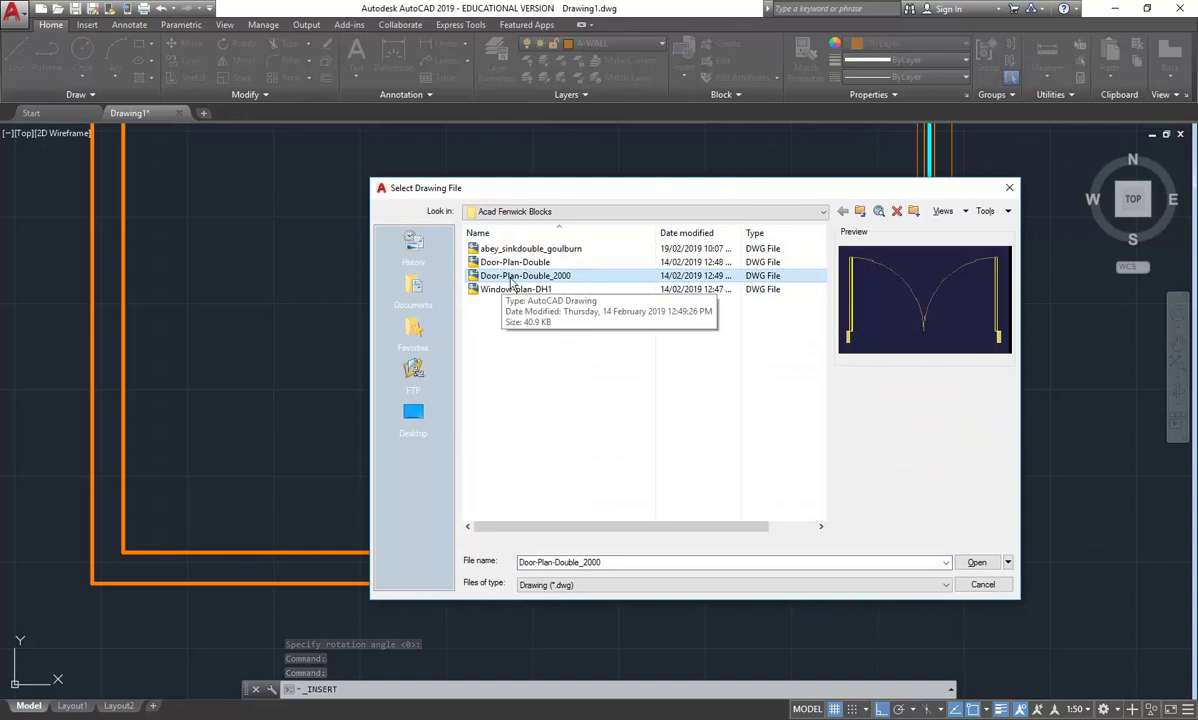
left_click(977, 562)
Place the Door-Plan-Double_2000 block at the inner left corner of the bottom wall's opening with 0° rotation
left_click(757, 398)
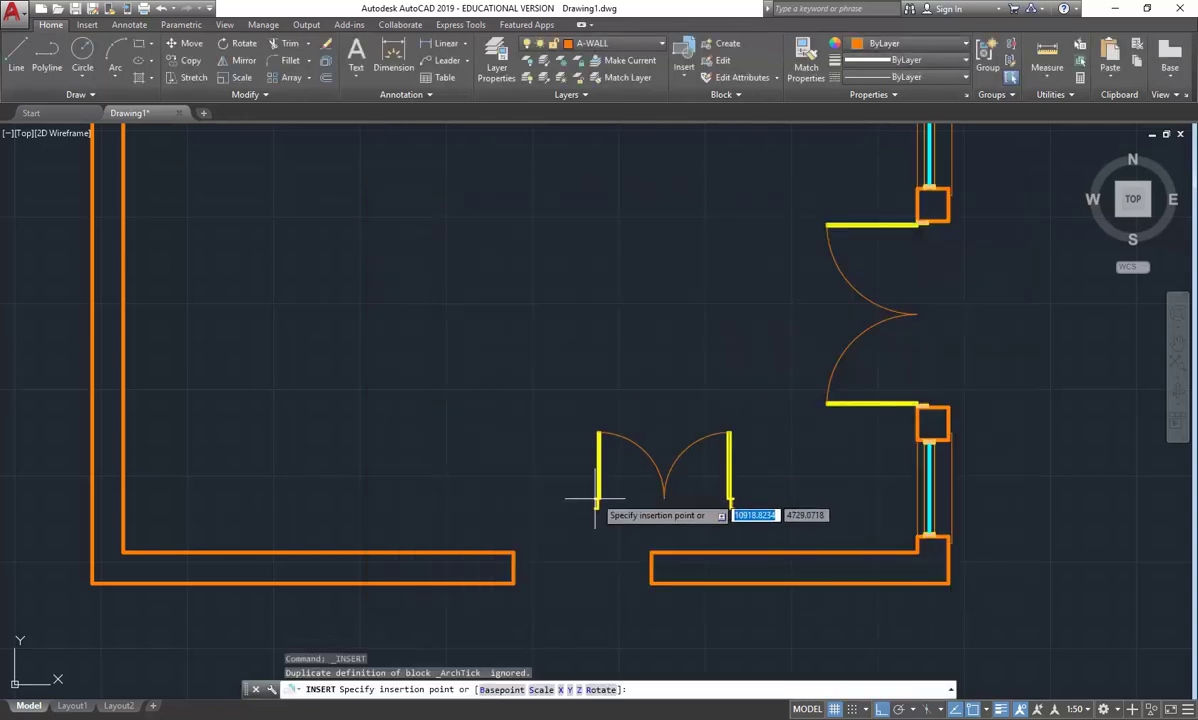
scroll(516, 489, "up", 6)
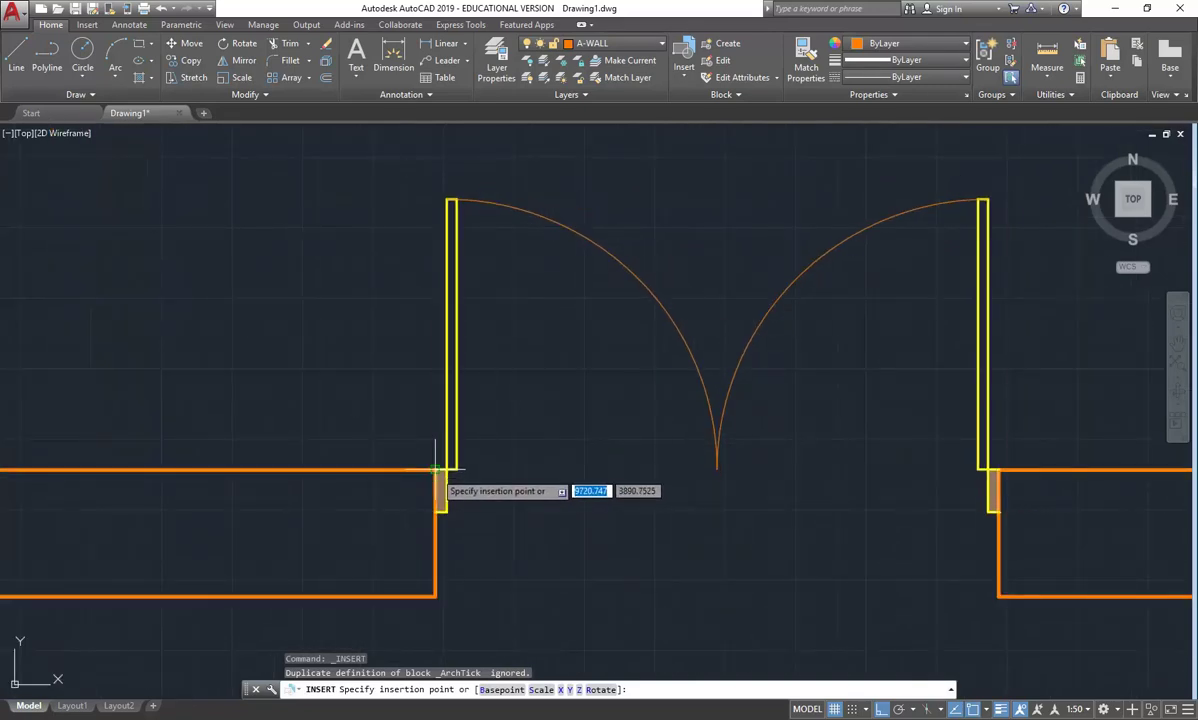
left_click(435, 469)
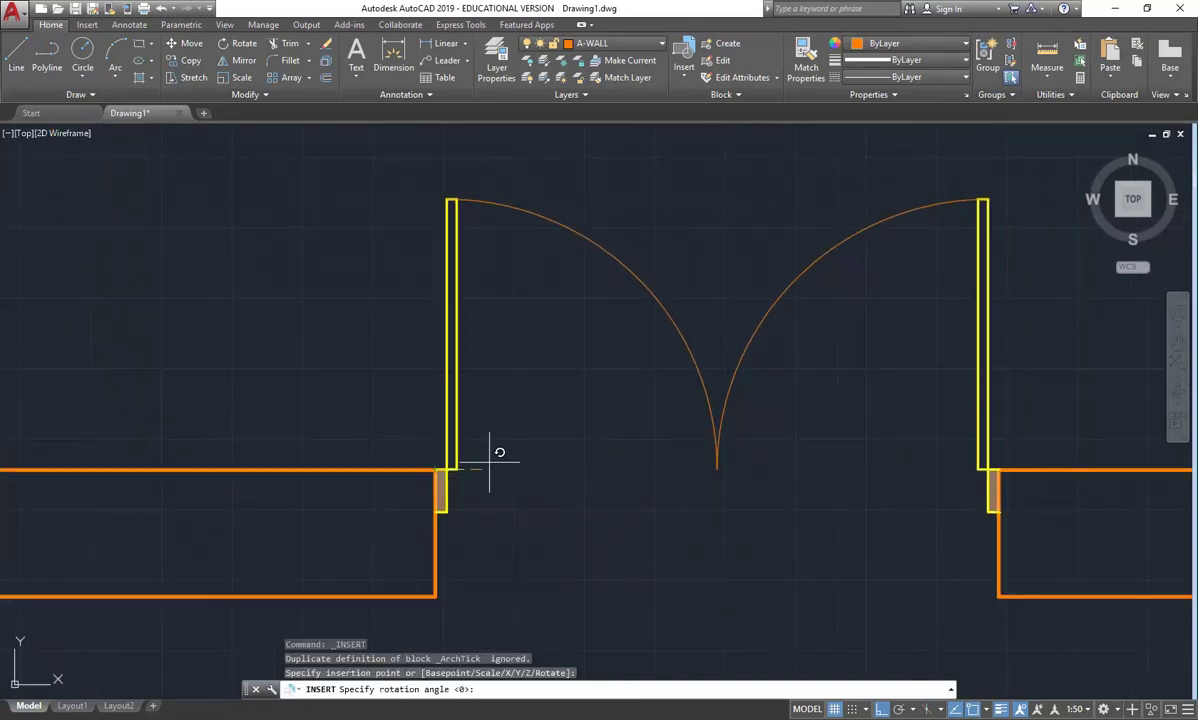
key("Return")
scroll(611, 487, "down", 7)
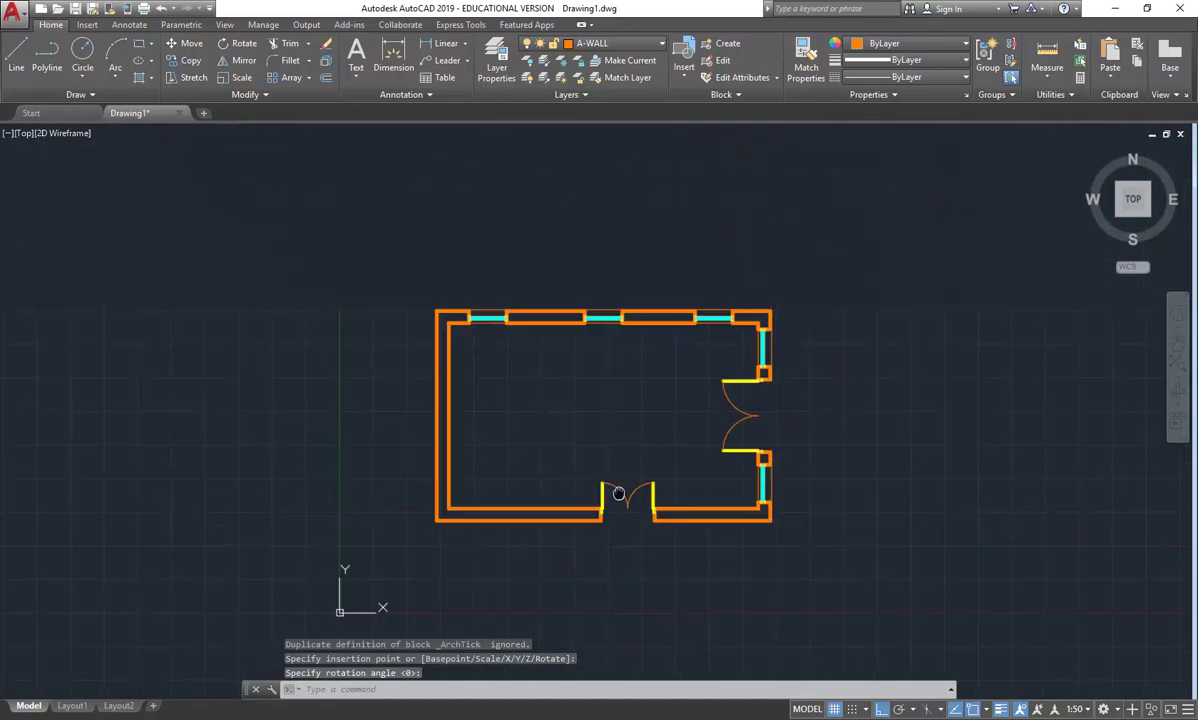
scroll(570, 434, "up", 3)
scroll(566, 430, "down", 3)
scroll(566, 430, "up", 4)
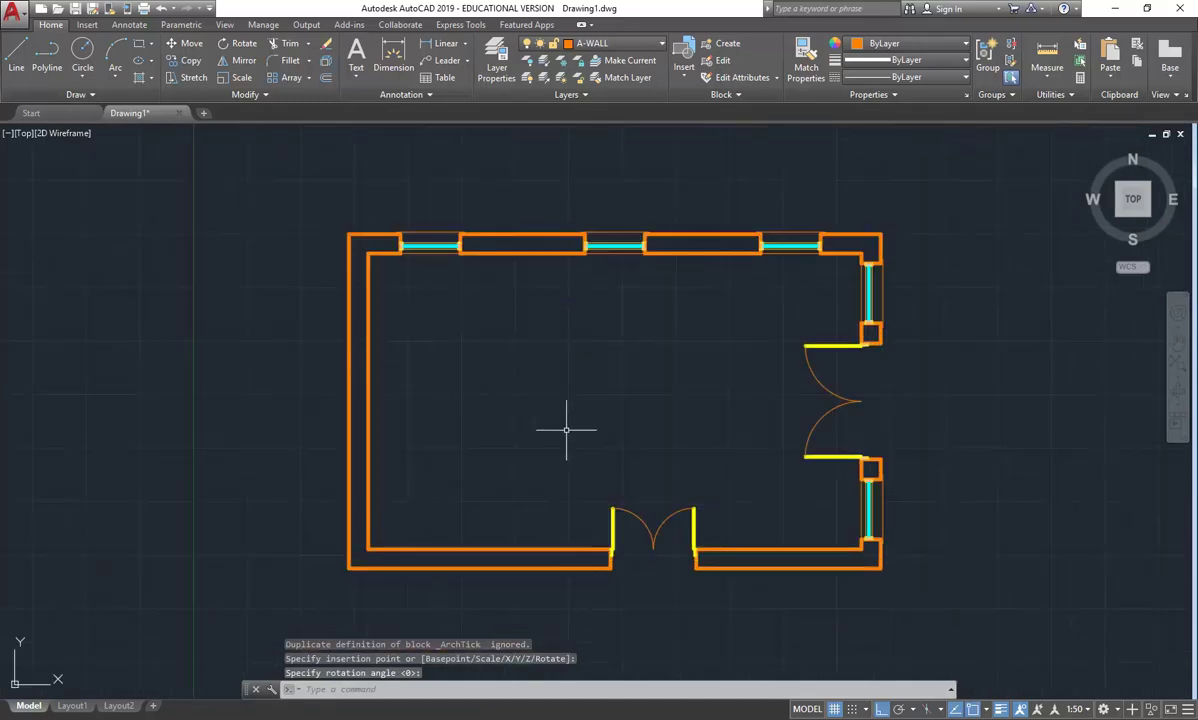
scroll(543, 409, "down", 2)
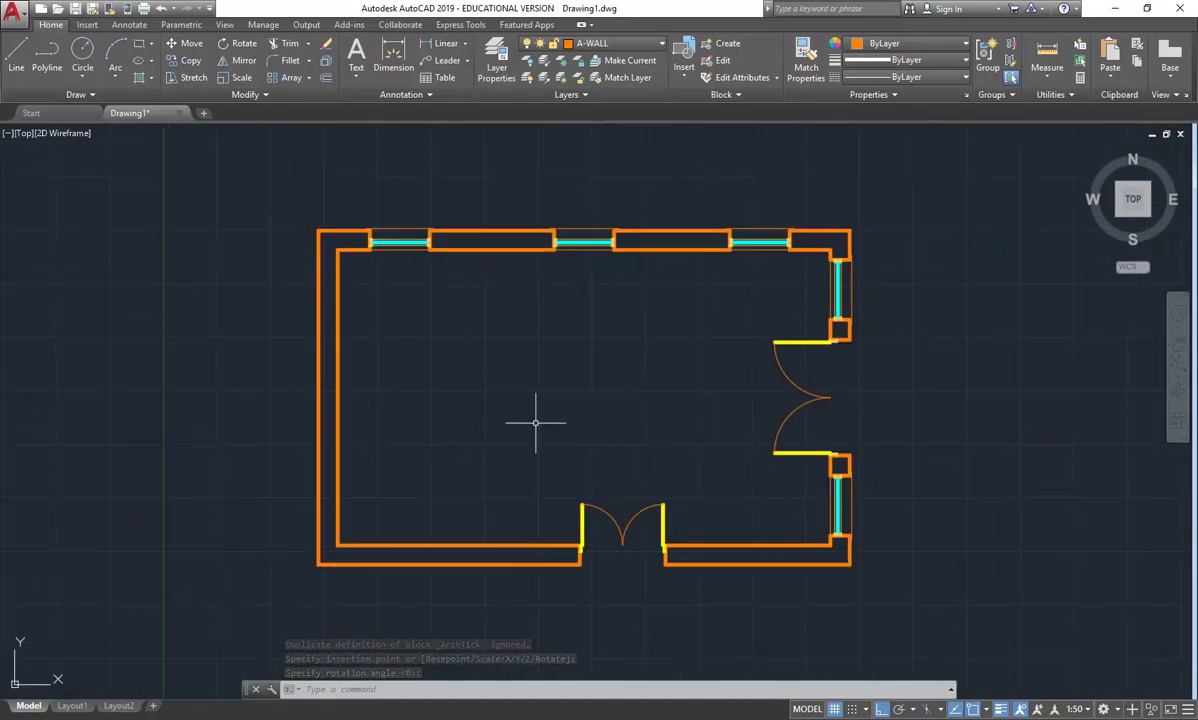